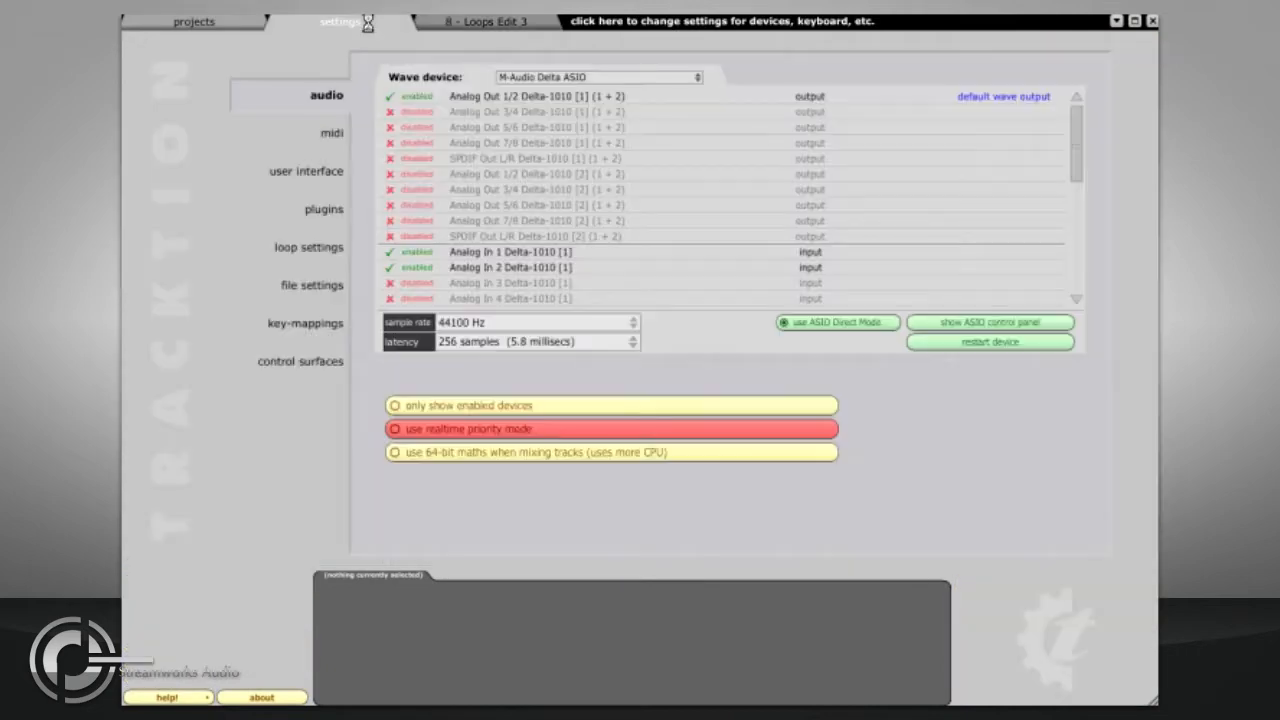
- Open the loop settings and view the folder selected for the user loops path
click(310, 250)
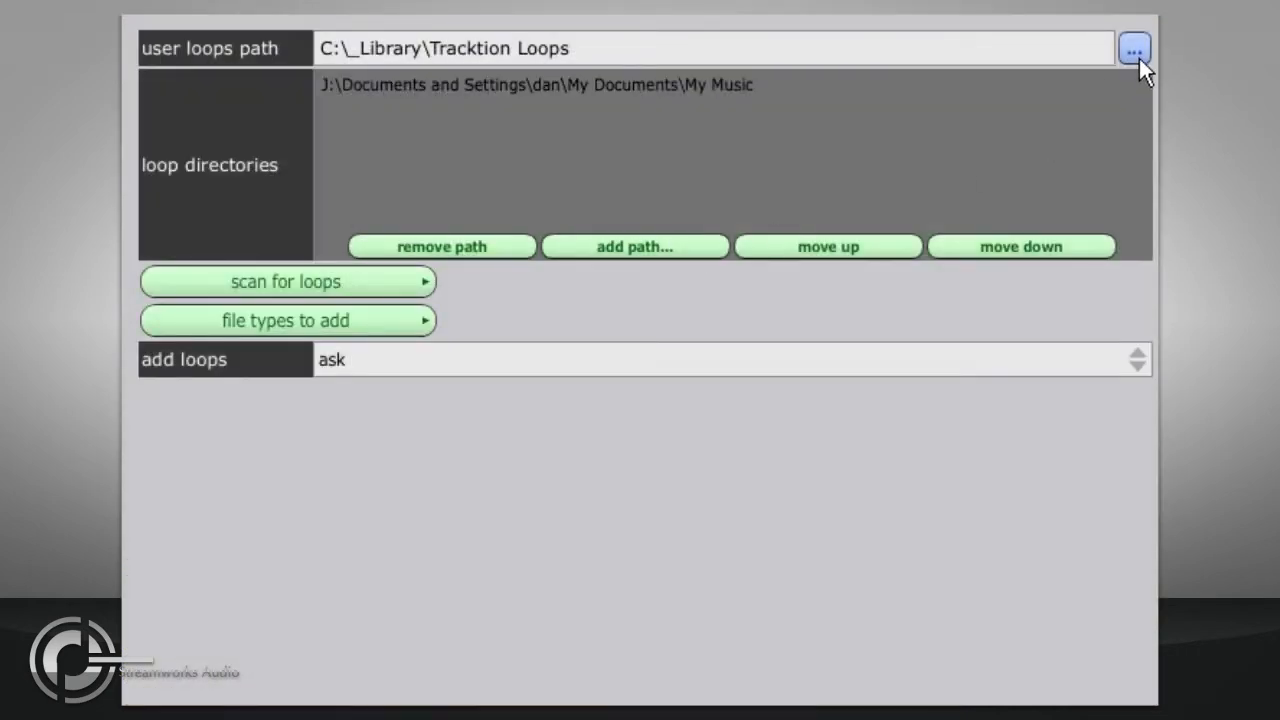
click(1134, 50)
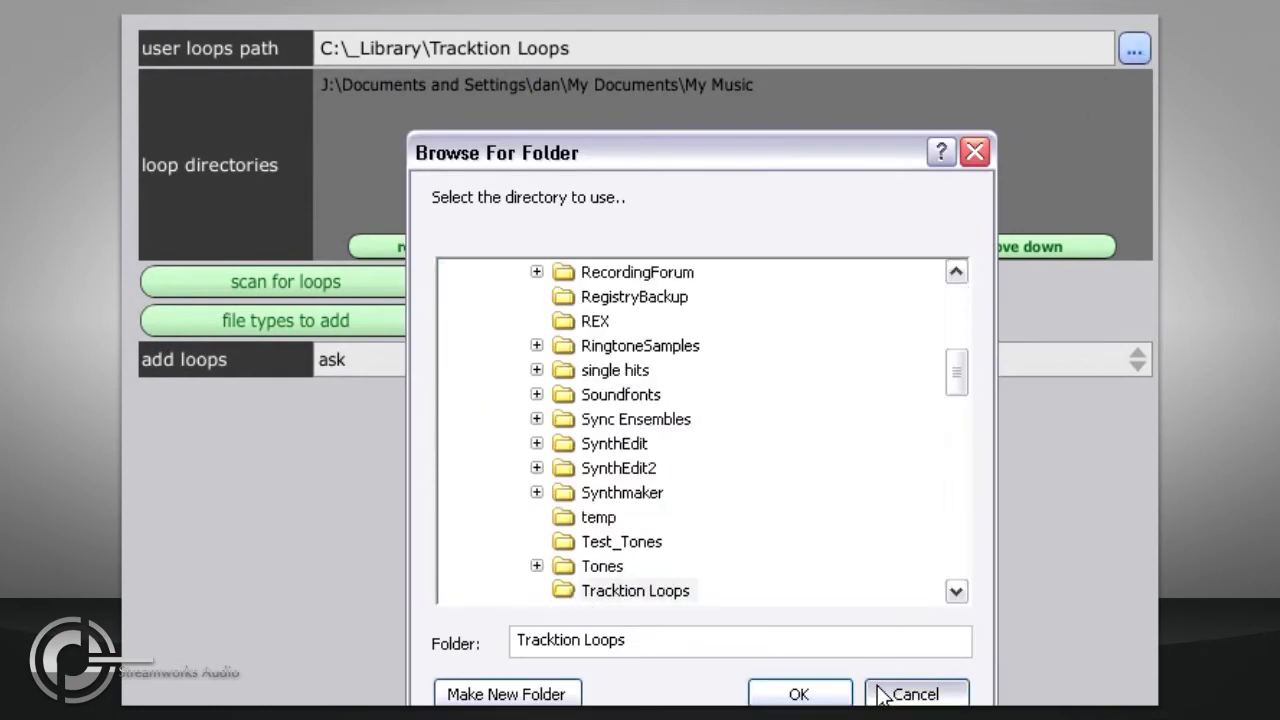
click(880, 694)
- Add the folder C:\_Library\AcidLoops to the loop directories and rescan all loops
click(603, 245)
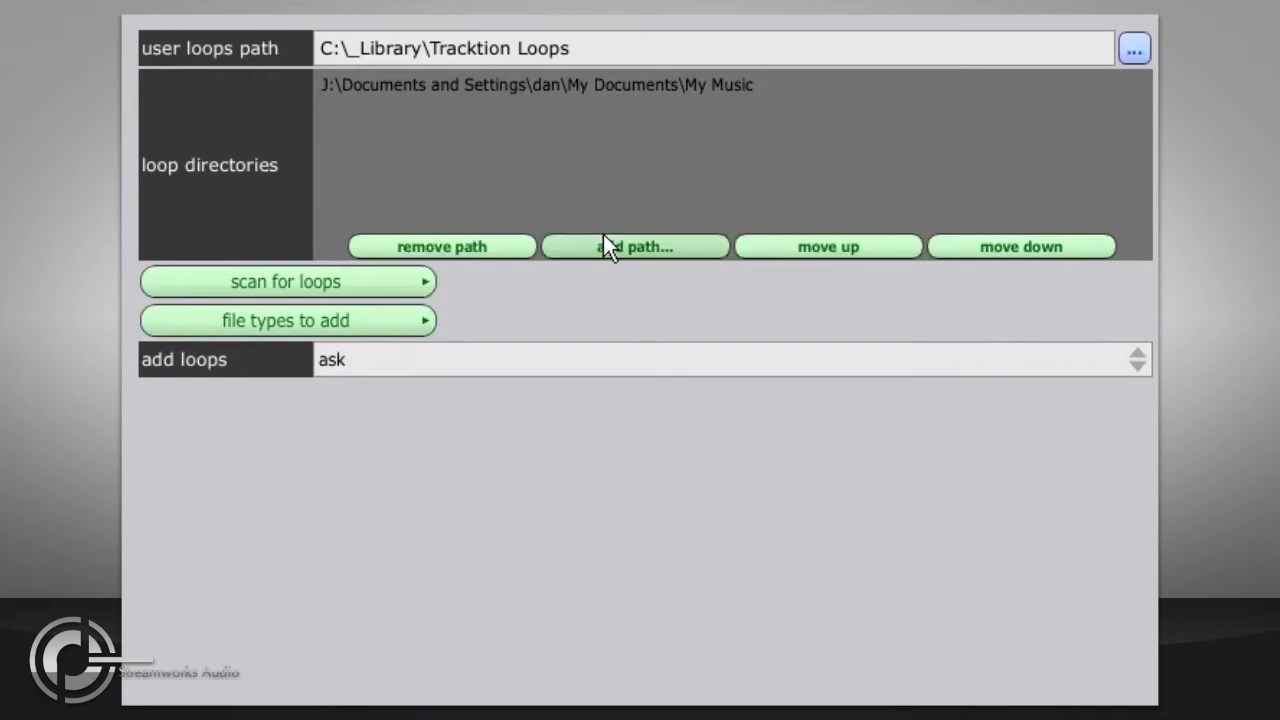
click(482, 346)
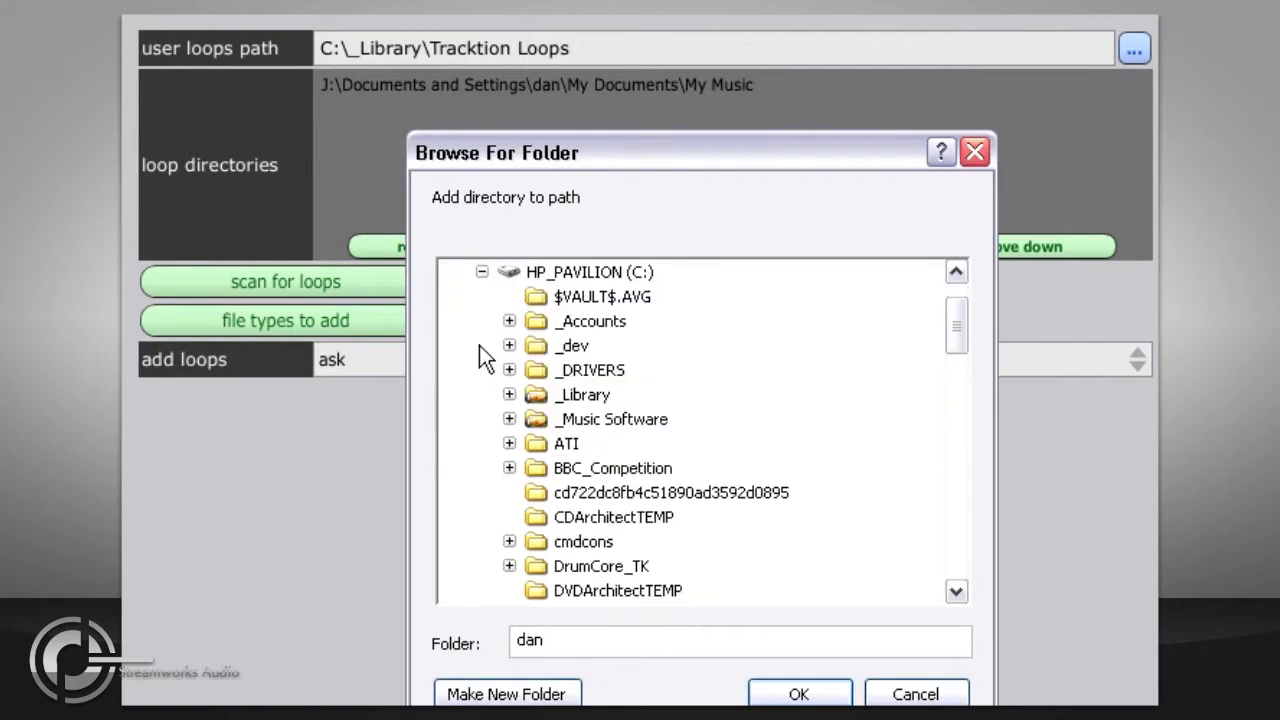
click(509, 392)
double_click(598, 321)
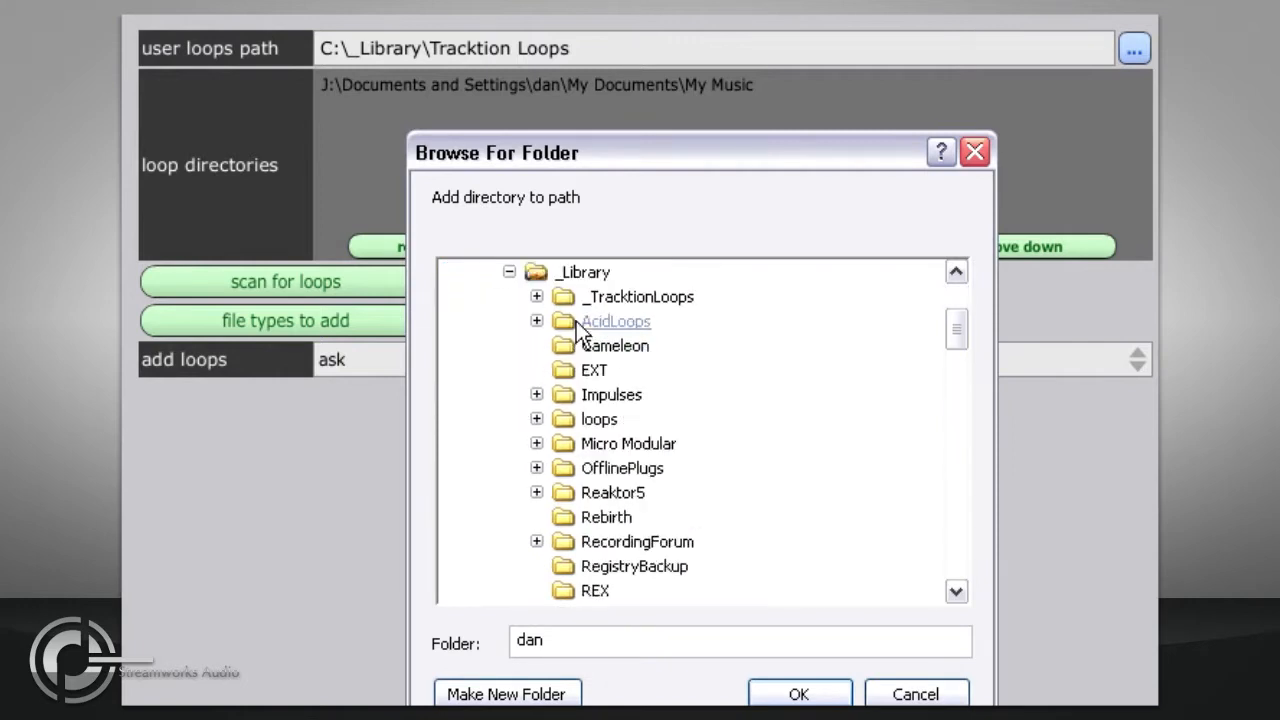
click(796, 694)
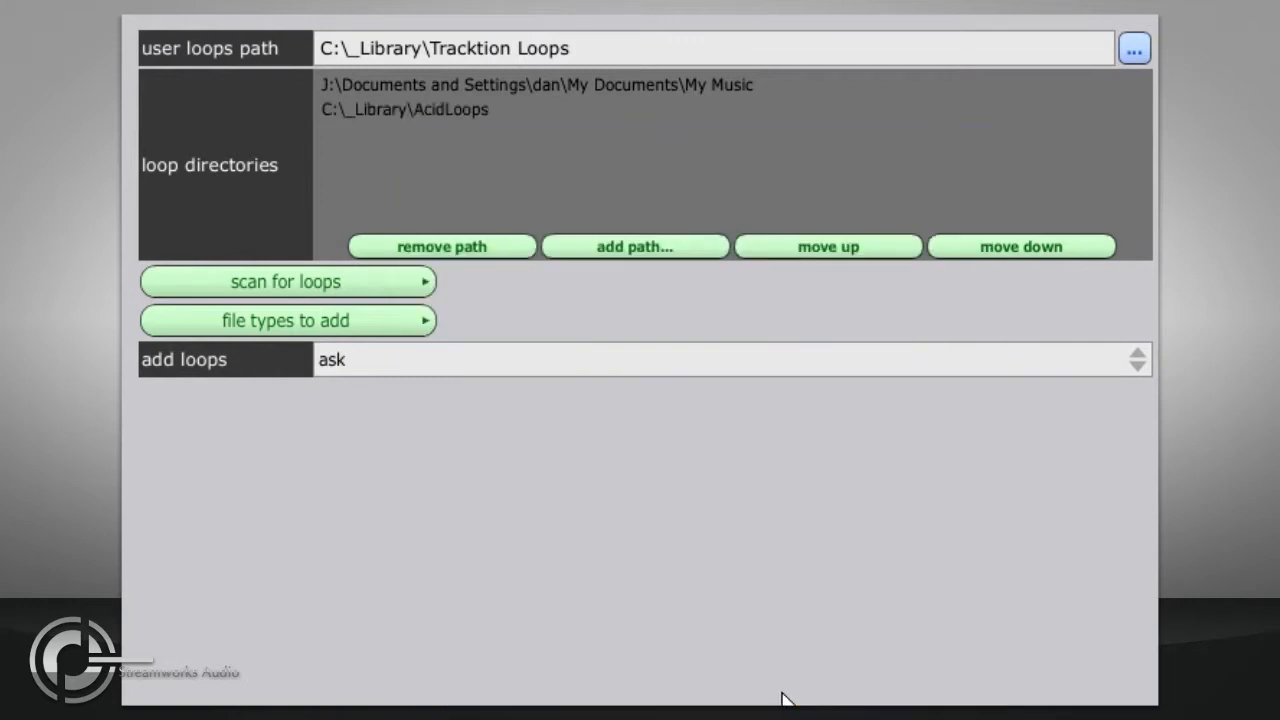
click(363, 282)
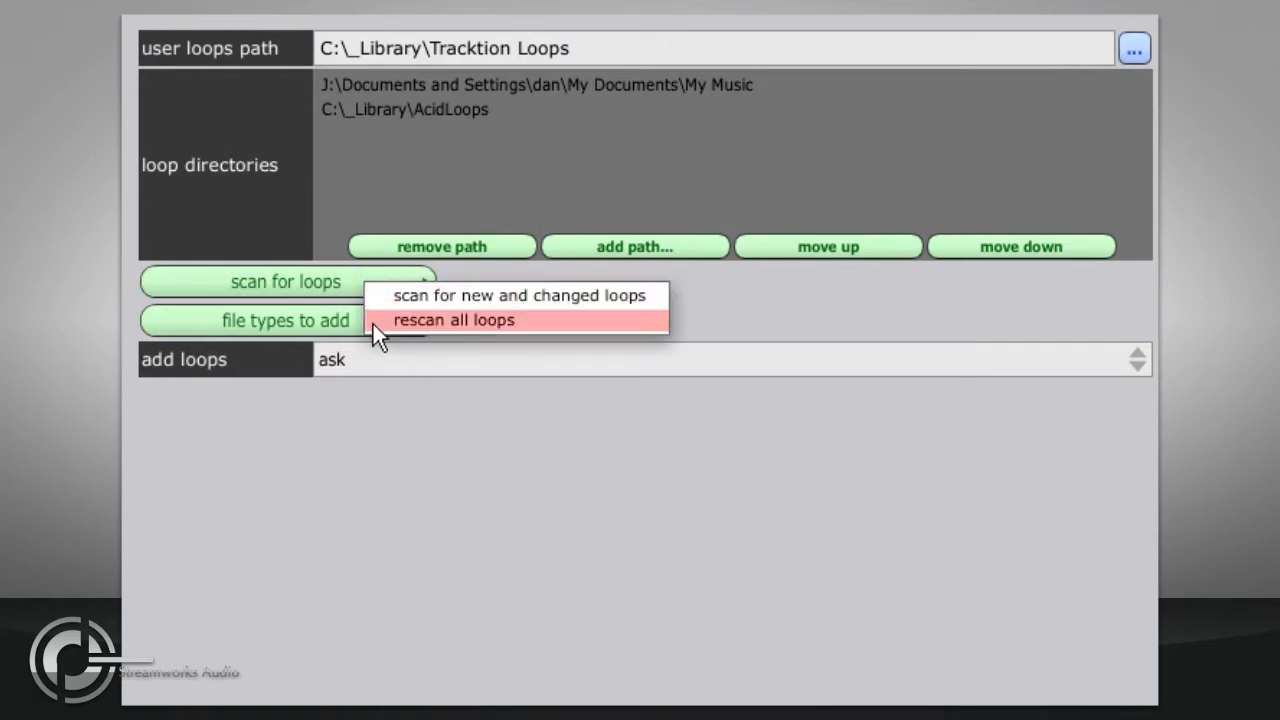
click(373, 322)
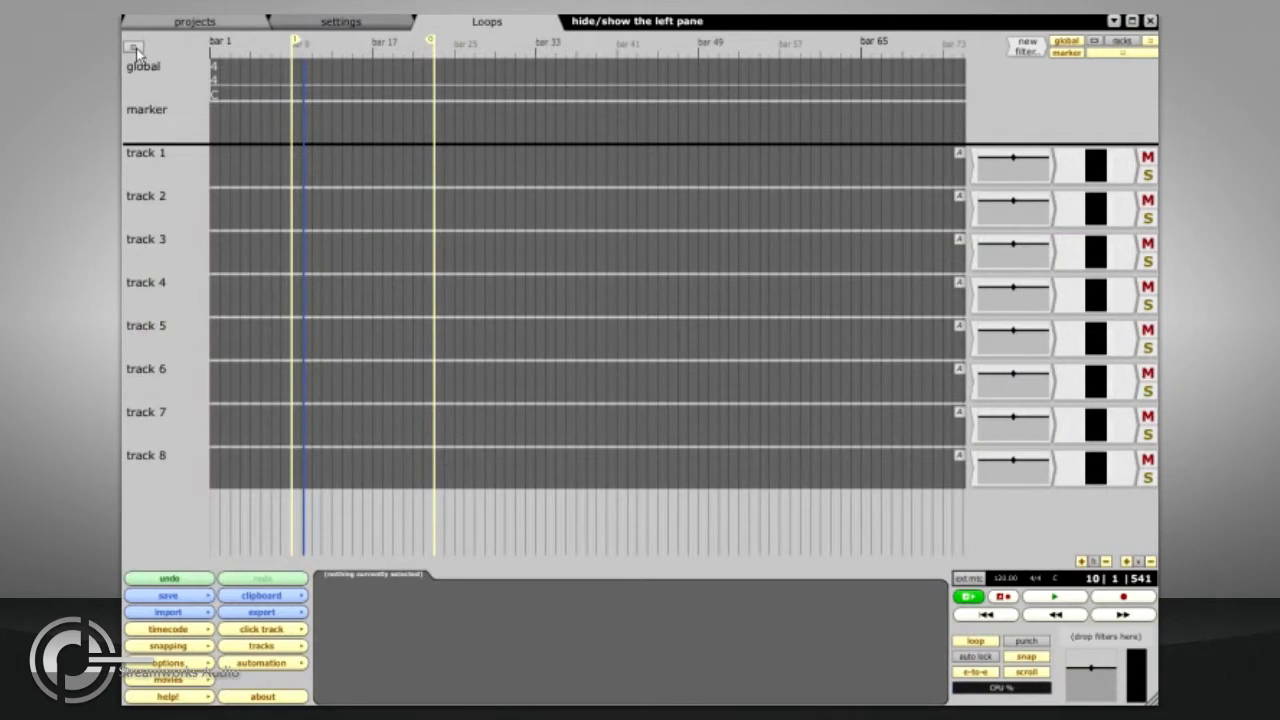
- Show the edit's hidden side pane and switch its contents from the file browser to loops
click(134, 48)
click(175, 46)
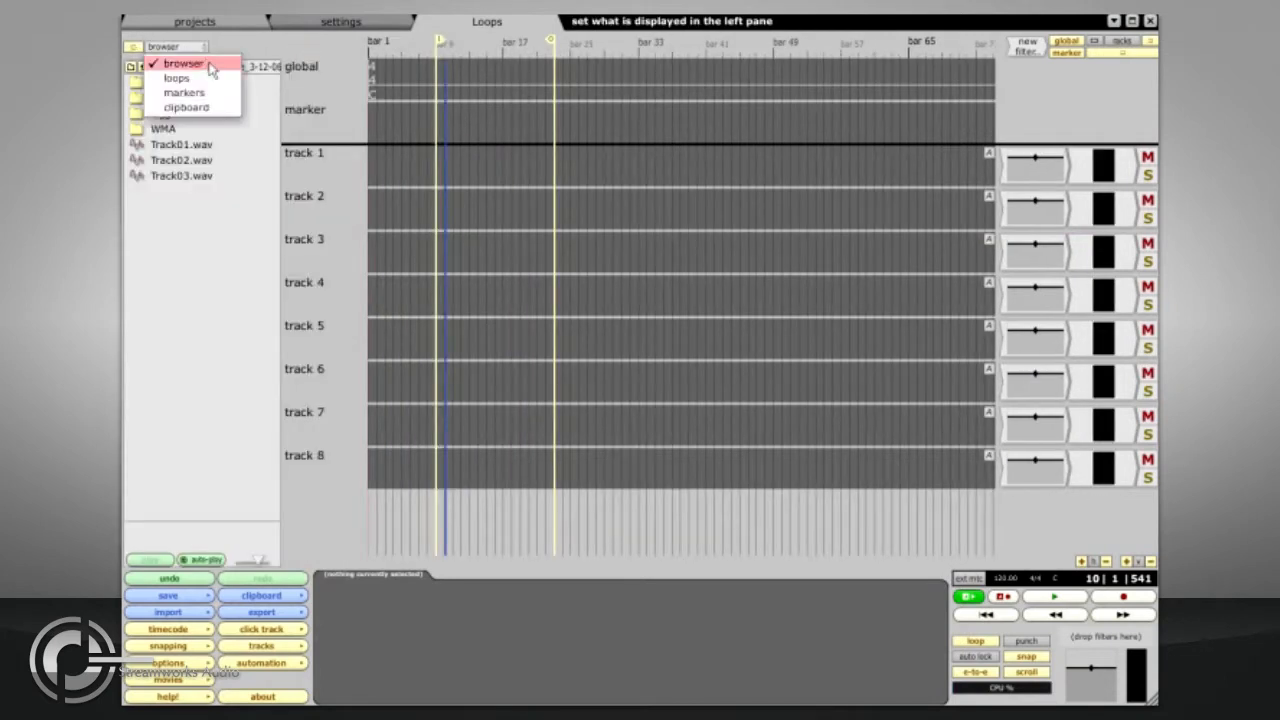
click(225, 80)
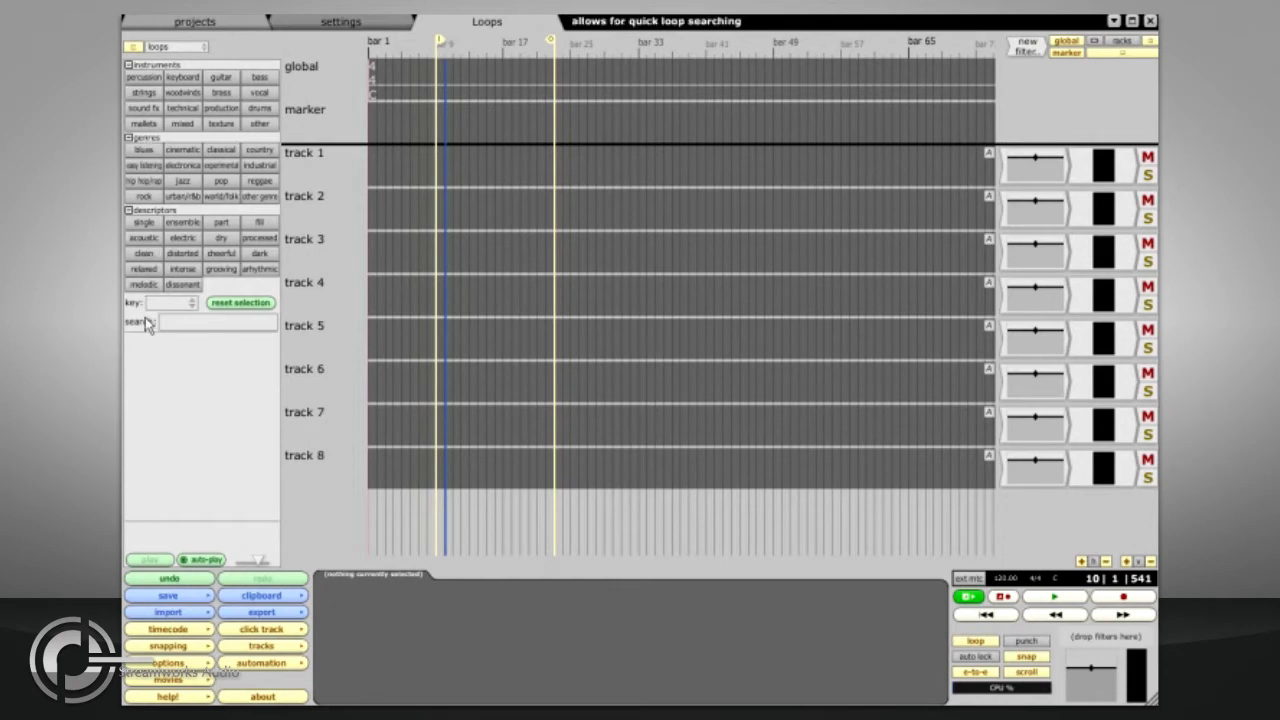
- Filter the loops by the drums instrument and the rock genre, and reset the filter selection
click(262, 109)
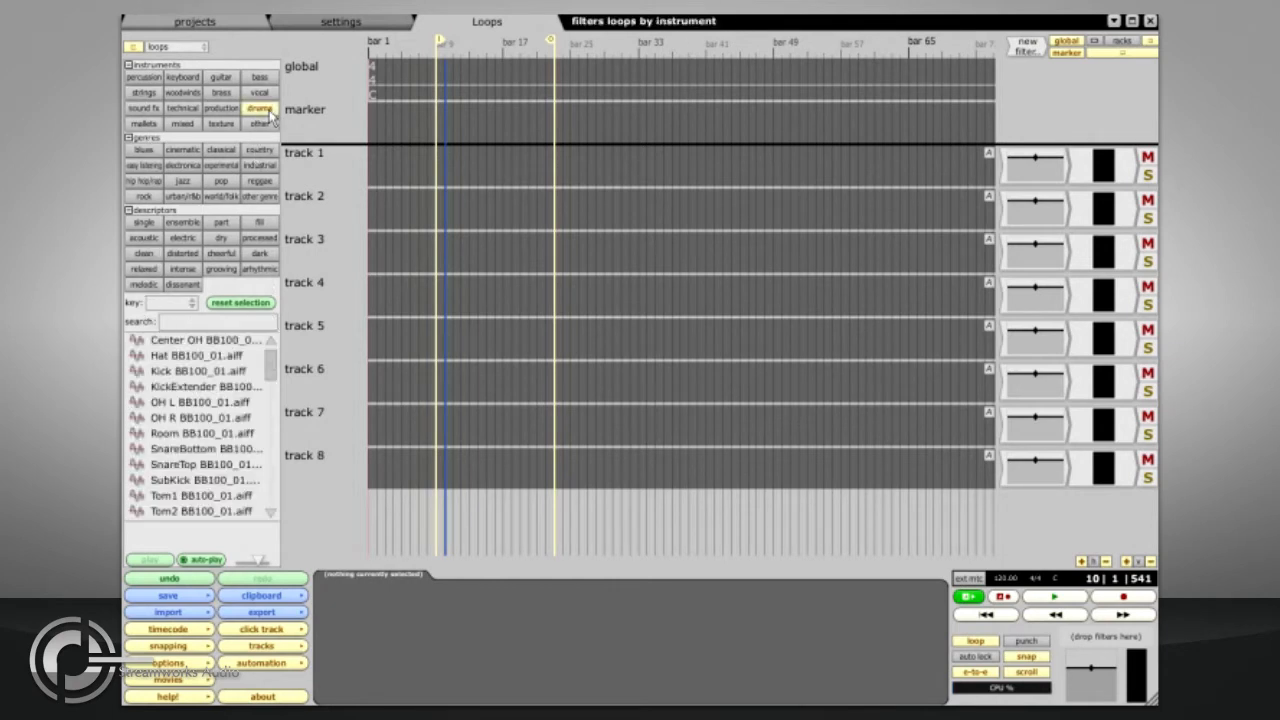
click(145, 196)
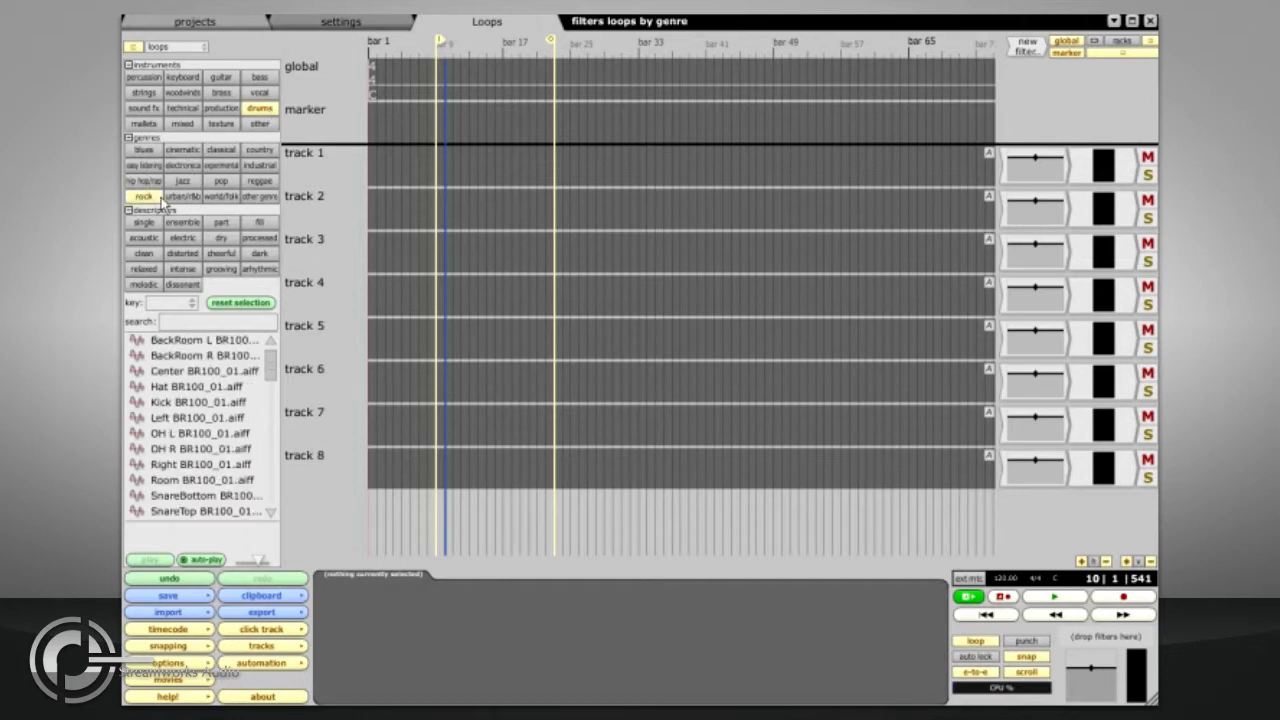
click(240, 302)
- Search the loop library for "vocal" and look through the listed loops
click(232, 320)
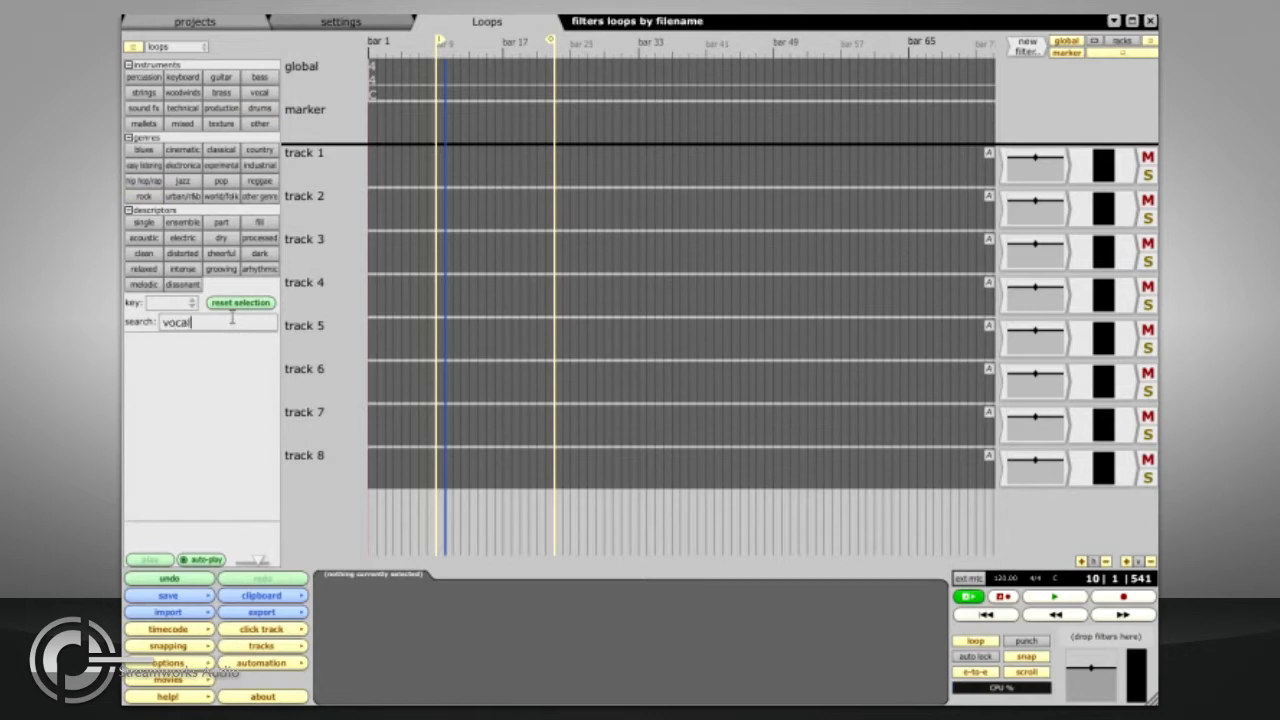
key(Return)
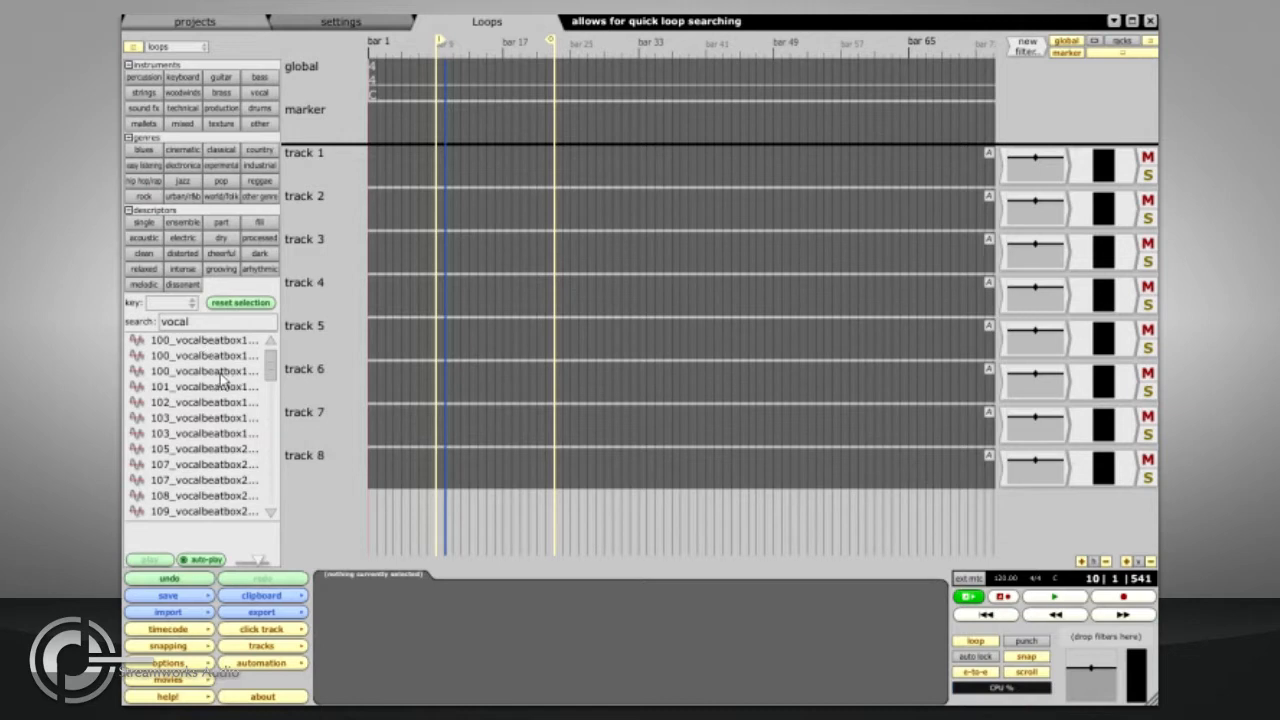
scroll(207, 383, down, 5)
scroll(205, 385, down, 3)
scroll(205, 385, up, 8)
scroll(205, 385, up, 3)
- Preview three of the vocalbeatbox loops from the search list using auto-play
click(205, 561)
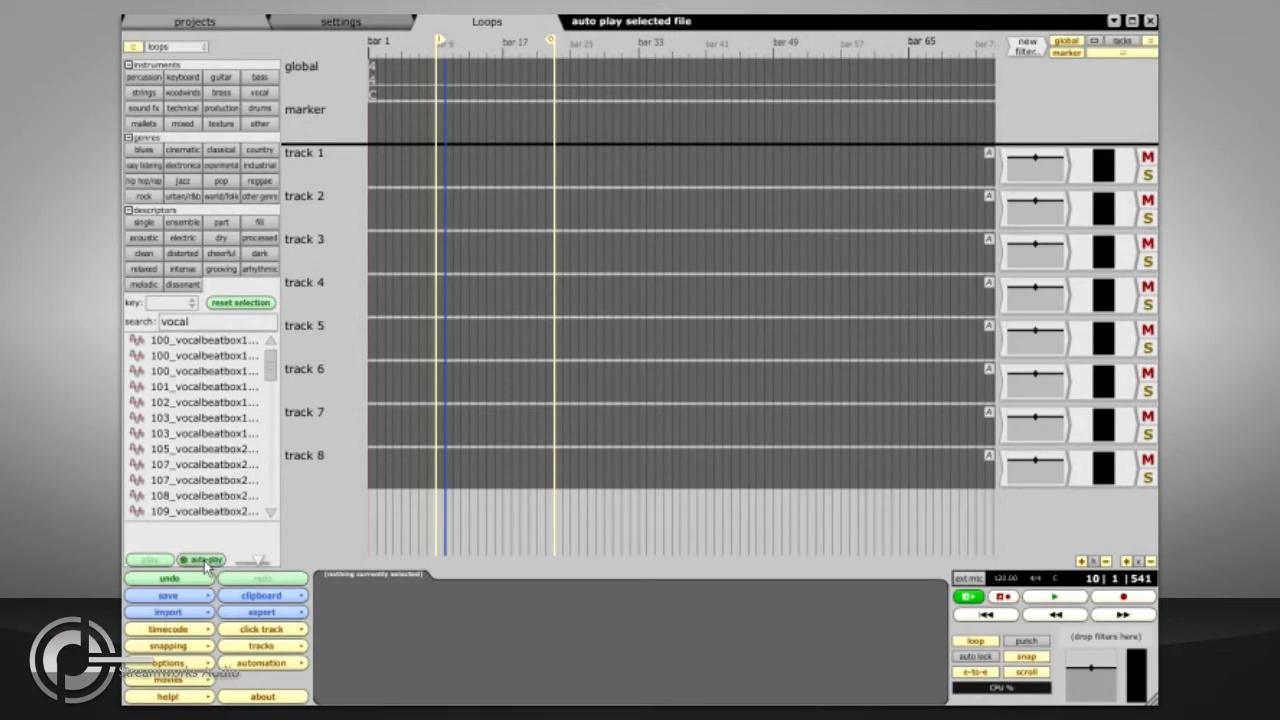
click(192, 356)
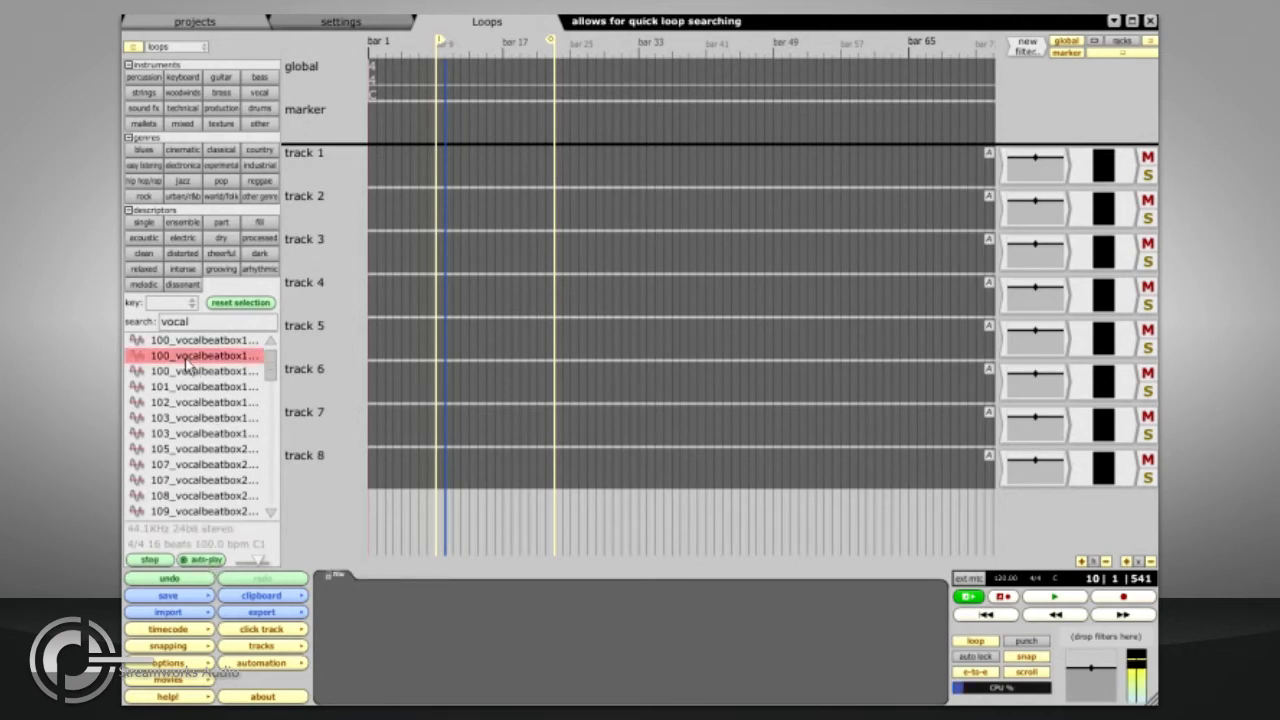
click(185, 424)
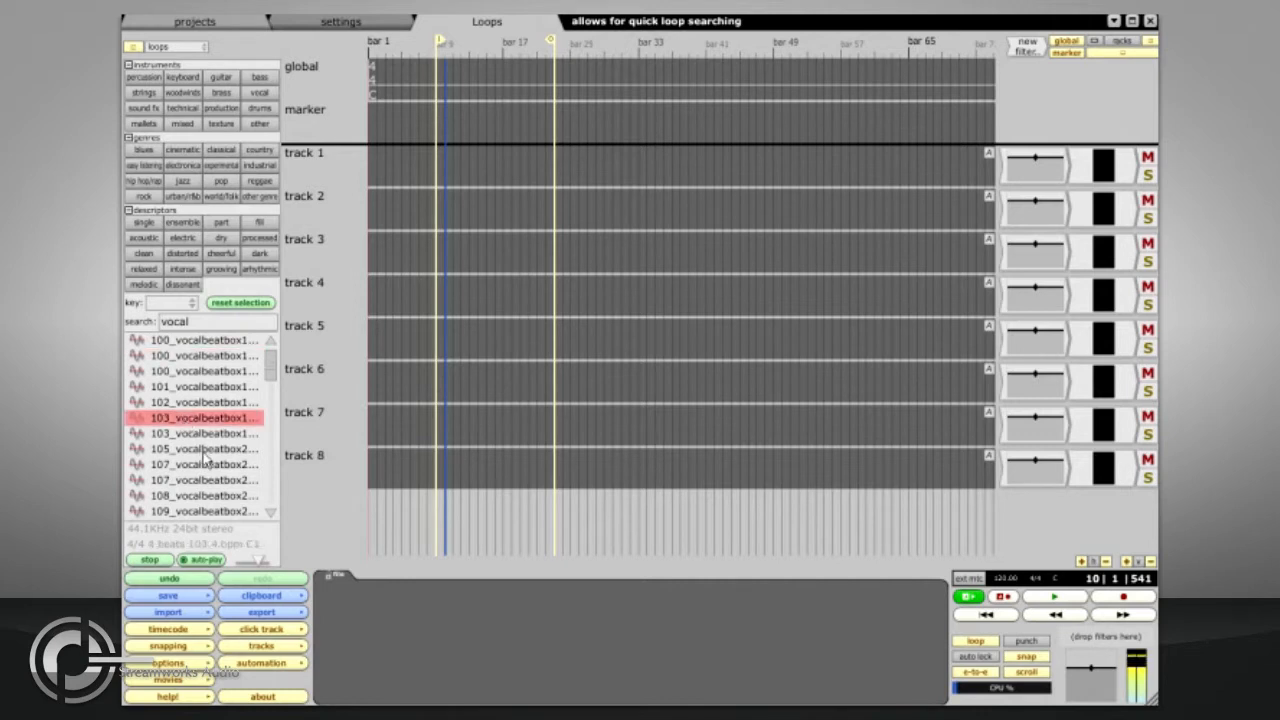
click(203, 465)
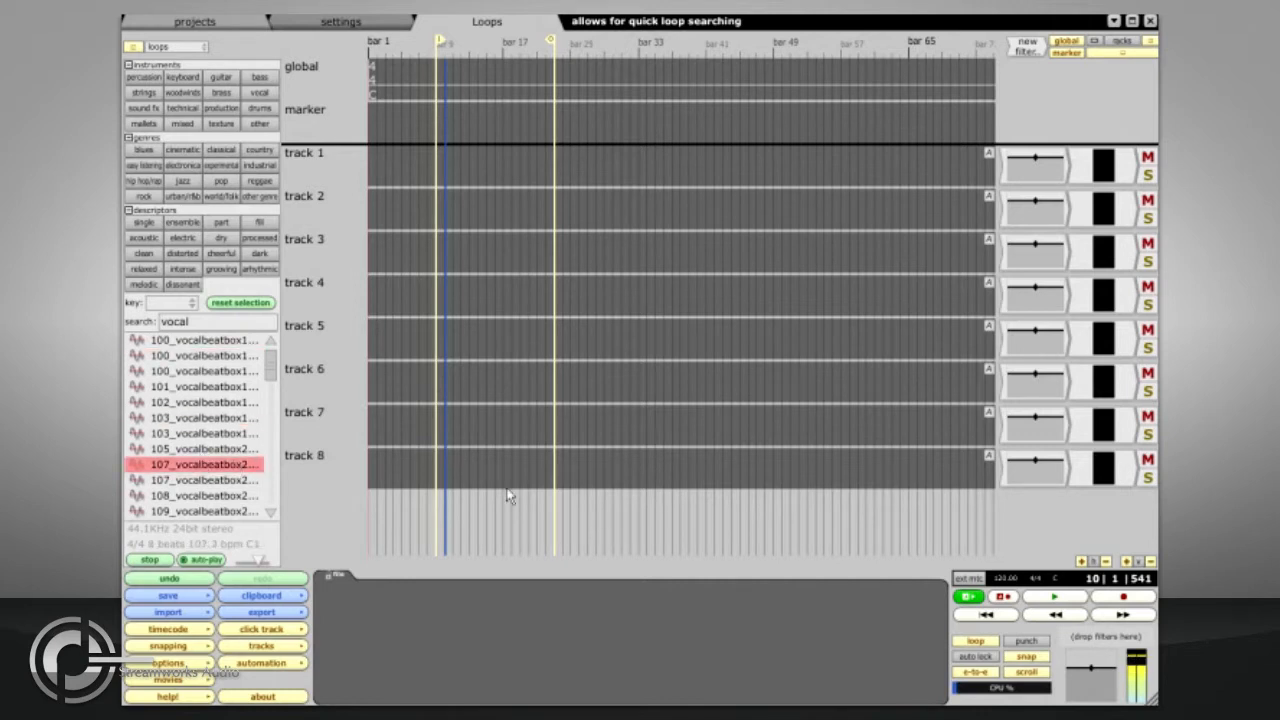
- Set the edit's tempo to 90 bpm
click(1004, 584)
double_click(386, 605)
text(90)
key(Return)
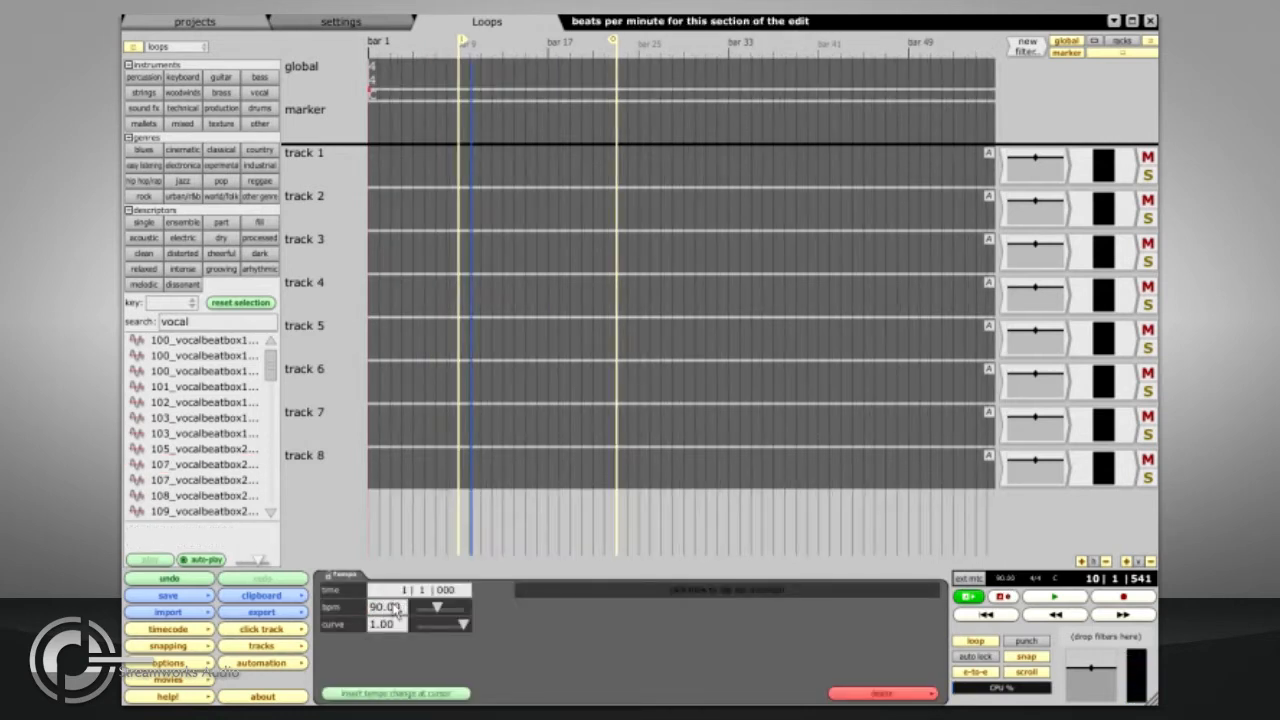
- Preview one of the 103 and two of the 100 vocalbeatbox loops at the edit's tempo
click(199, 435)
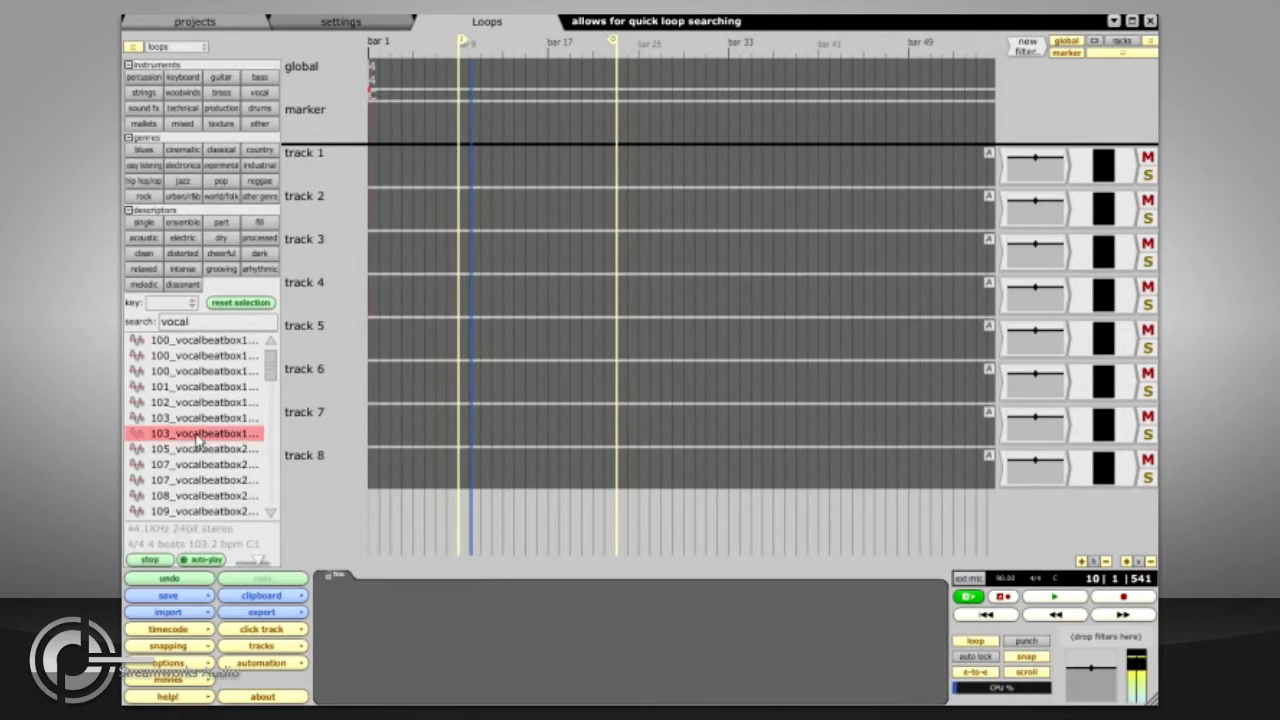
click(179, 374)
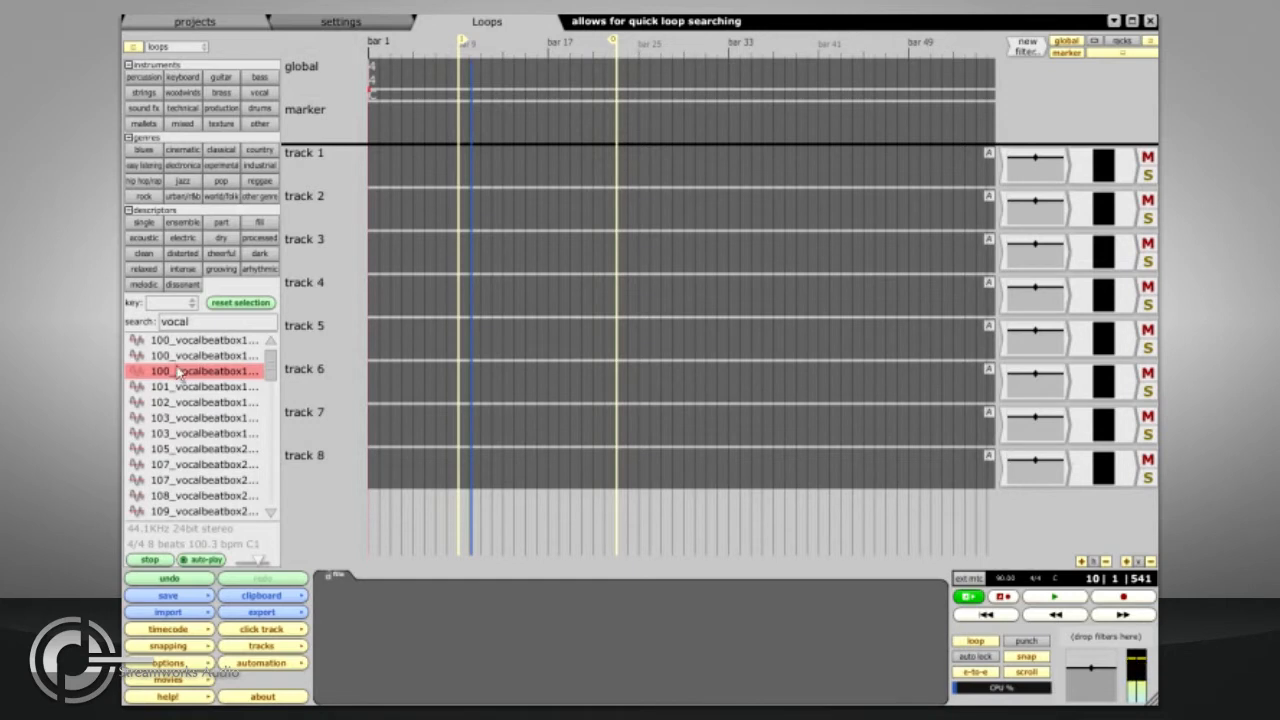
click(179, 362)
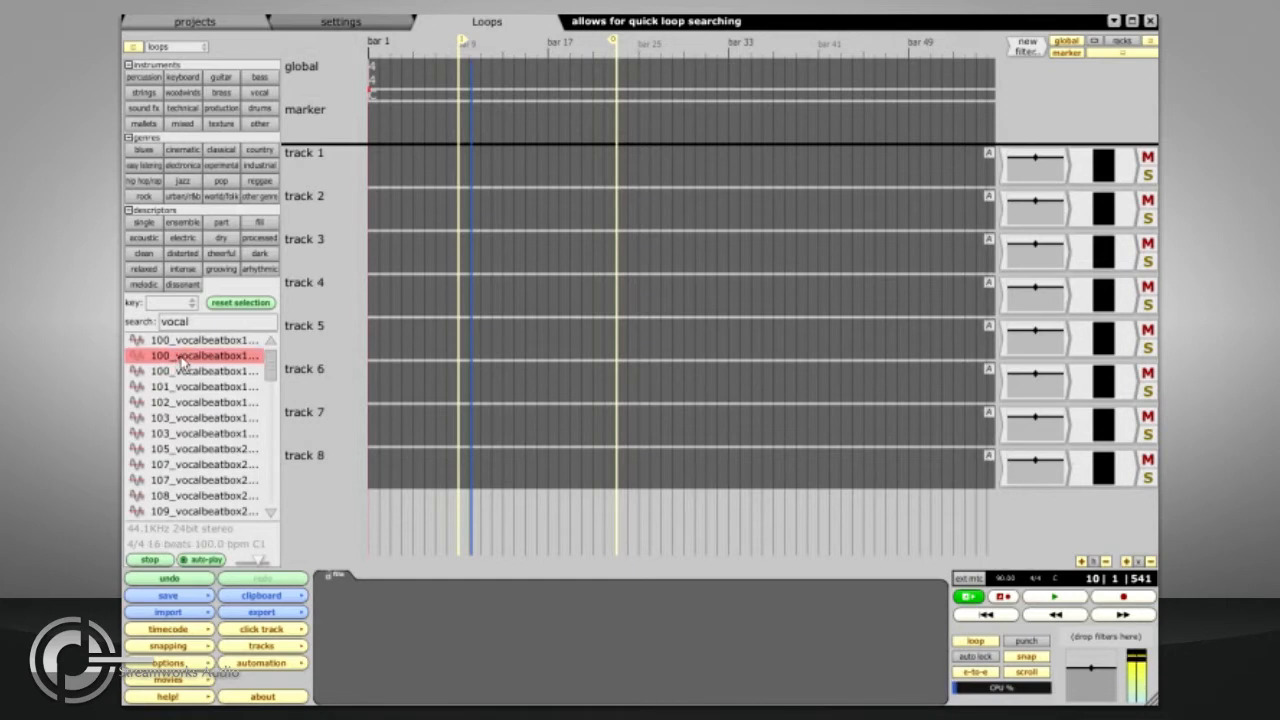
- Place 100_vocalbeatbox1_48 on track 1 at bar 9, copying it into the project directory, and extend its looped clip to bar 53
drag(181, 362, 440, 172)
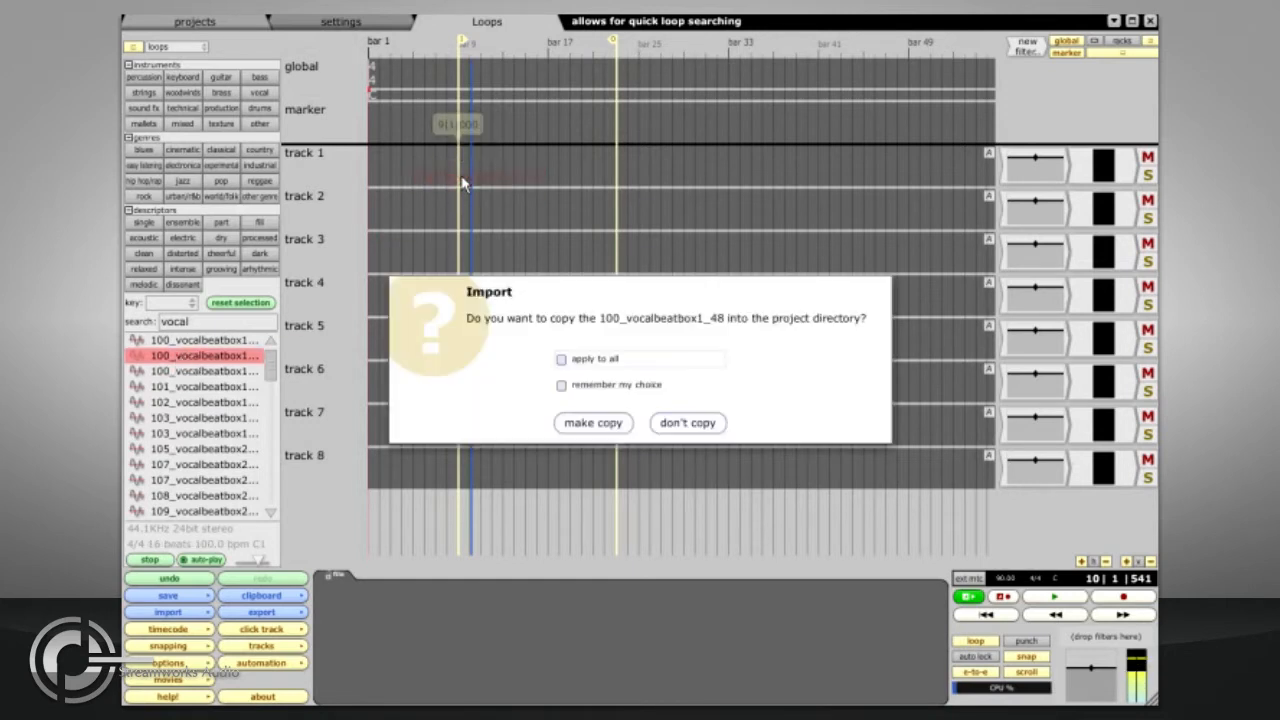
click(593, 422)
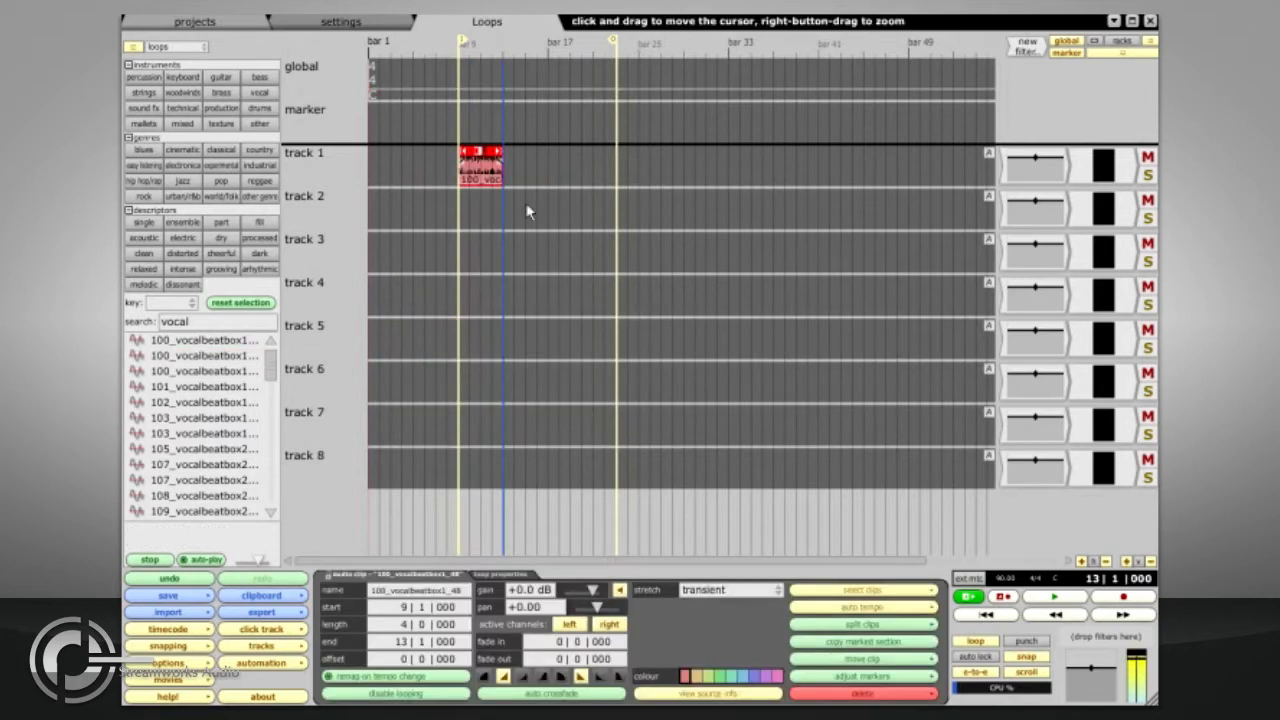
drag(505, 166, 952, 182)
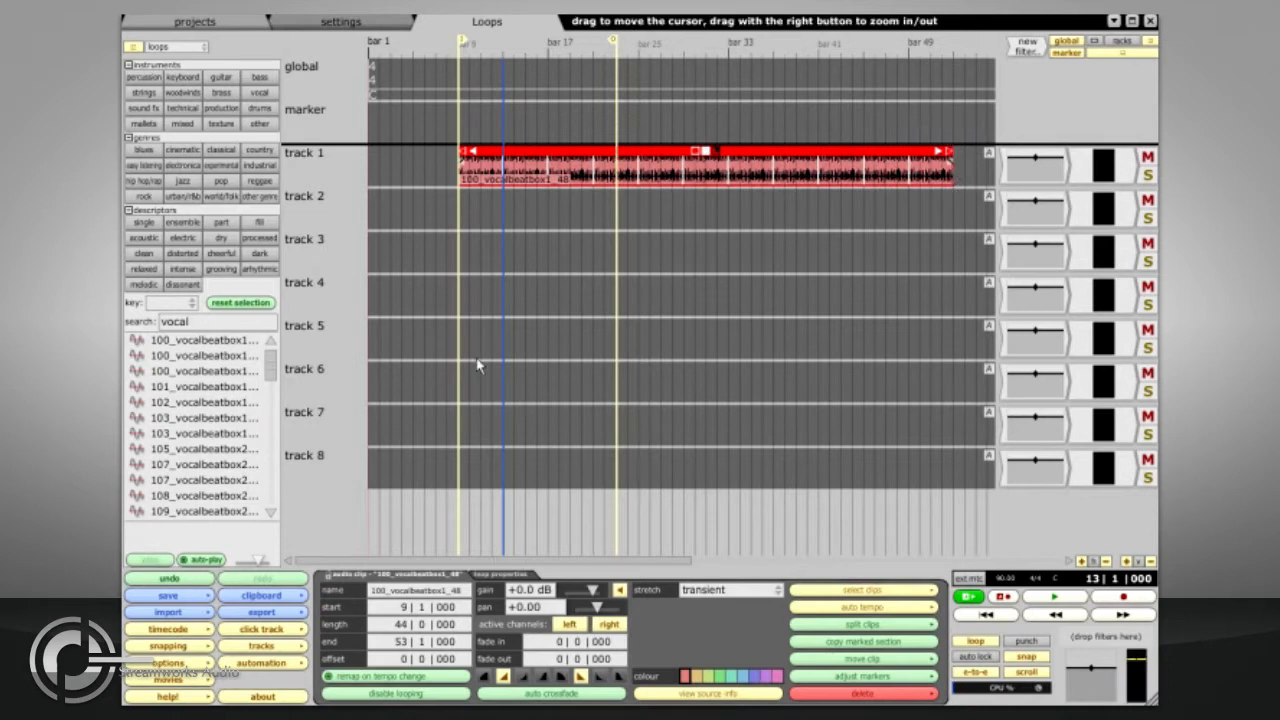
- Split the looped track 1 clip at bar 17 and trim the second part's start by four bars to bar 21
key(space)
scroll(544, 200, up, 2)
click(545, 202)
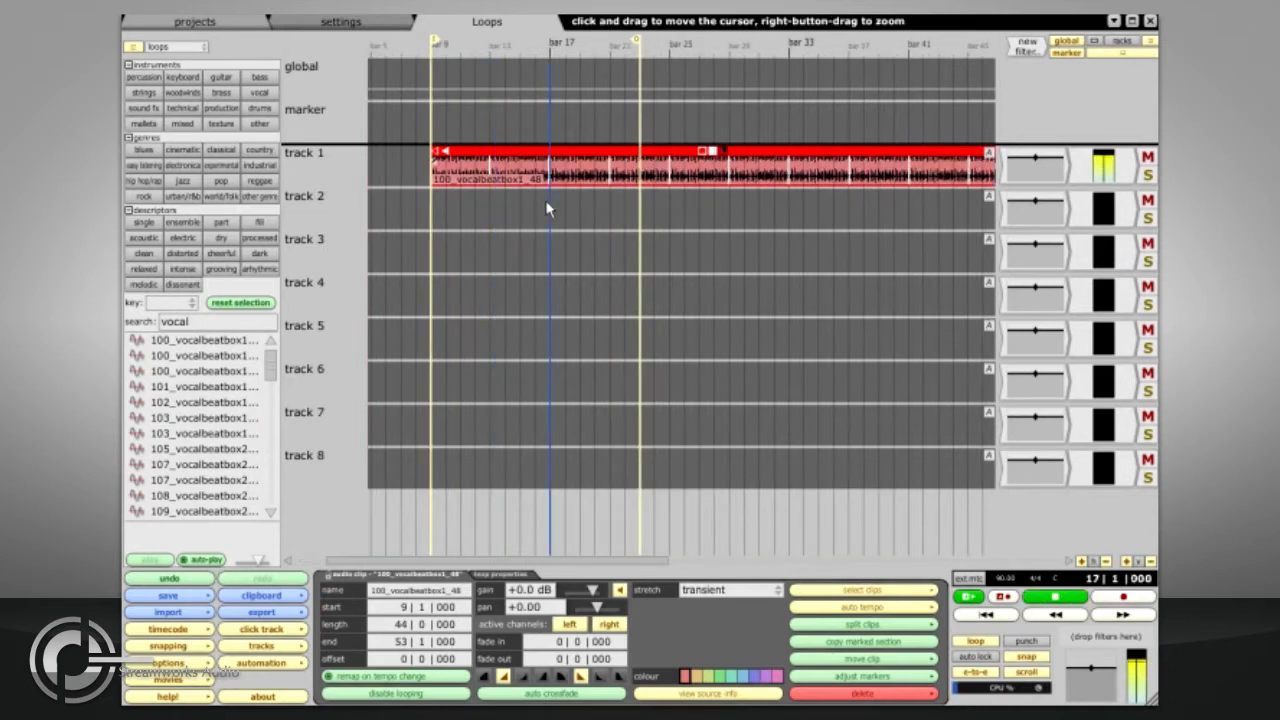
key(space)
key(slash)
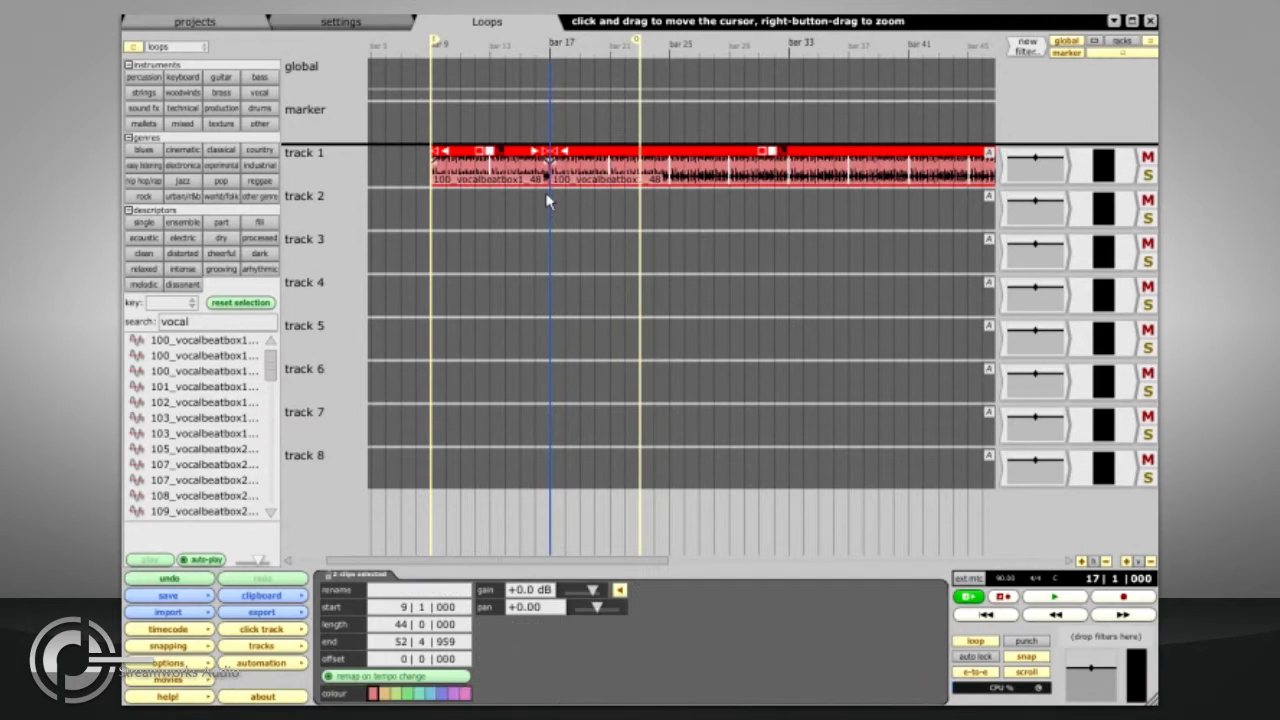
click(586, 166)
drag(557, 155, 617, 156)
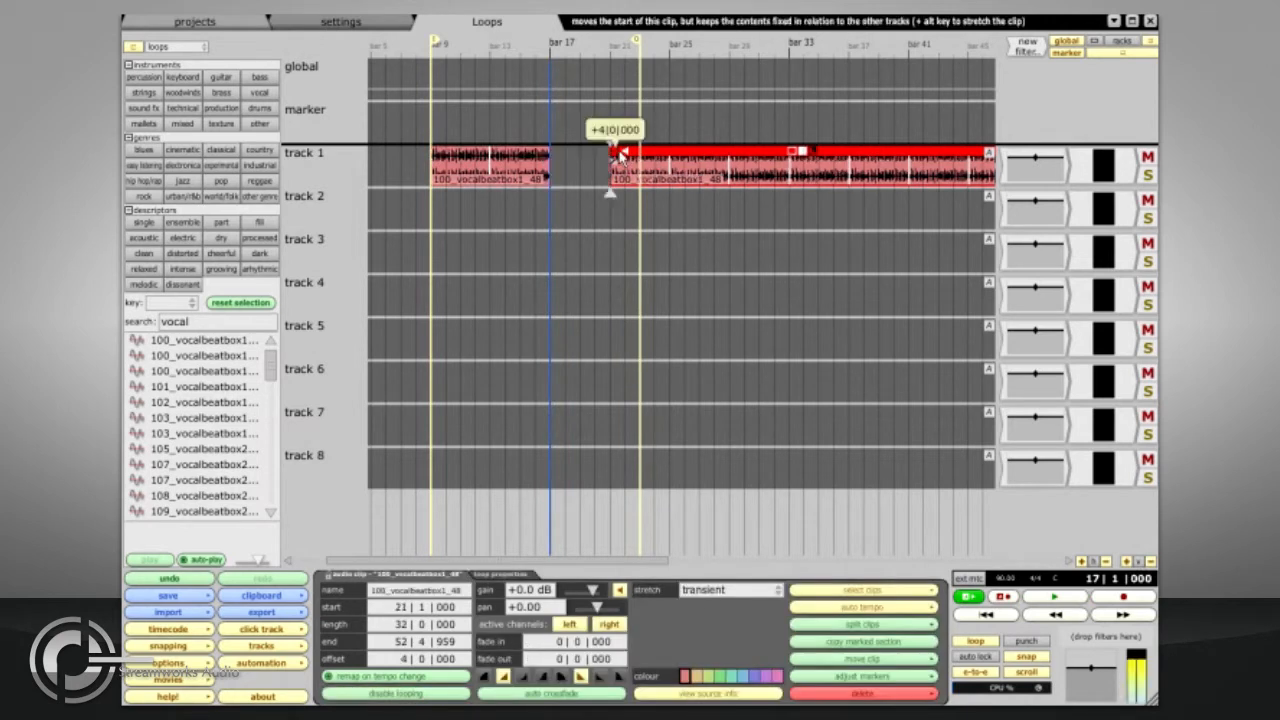
- Open the loop properties of the track 1 clip starting at bar 9 and play the clip
click(486, 163)
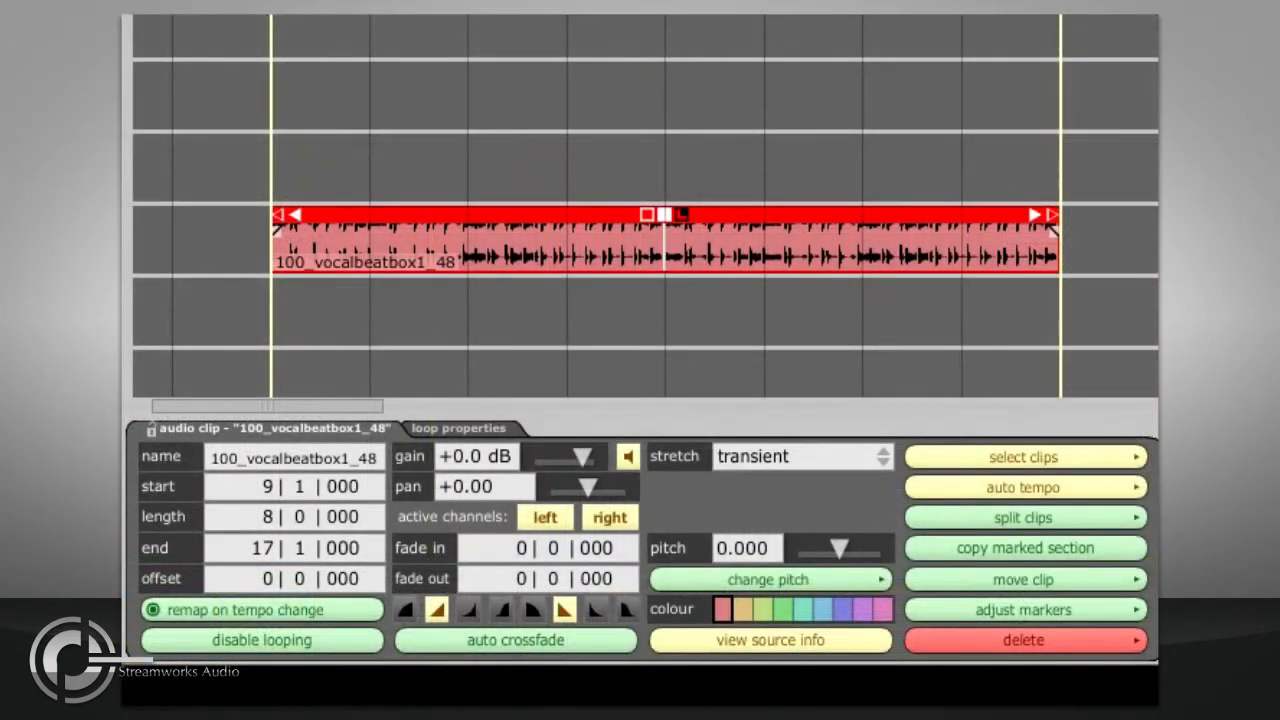
click(488, 436)
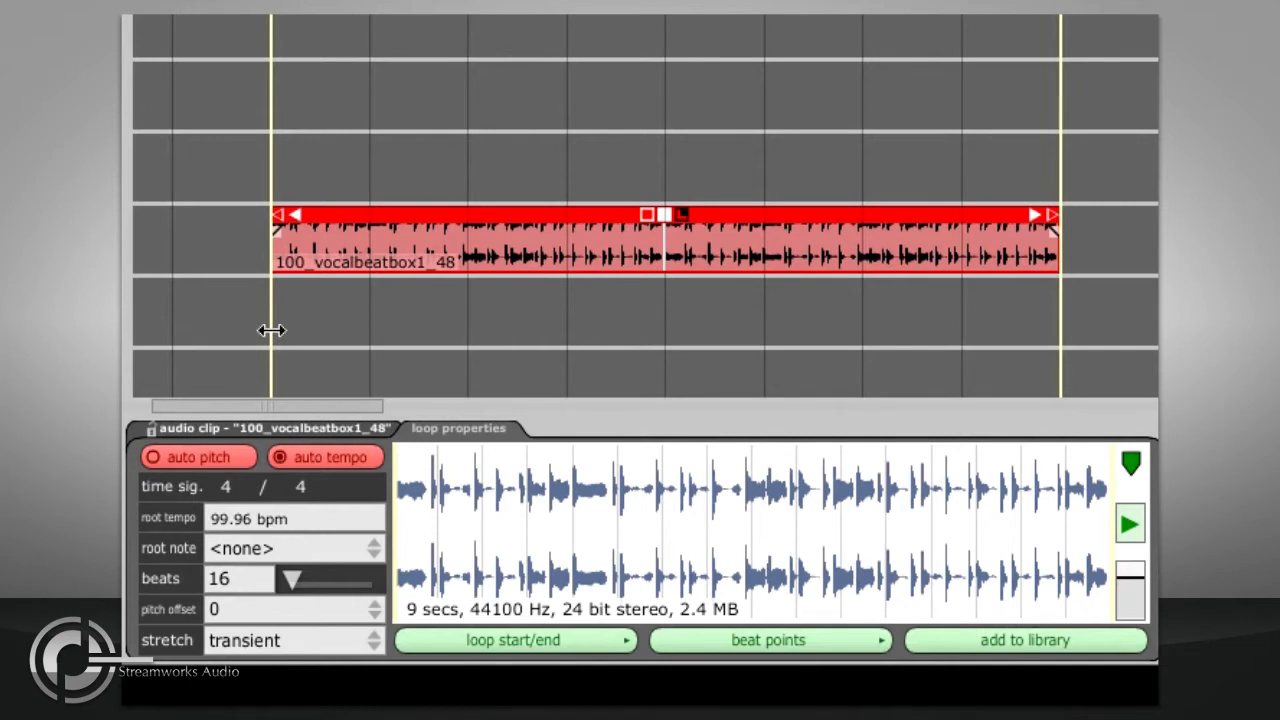
key(space)
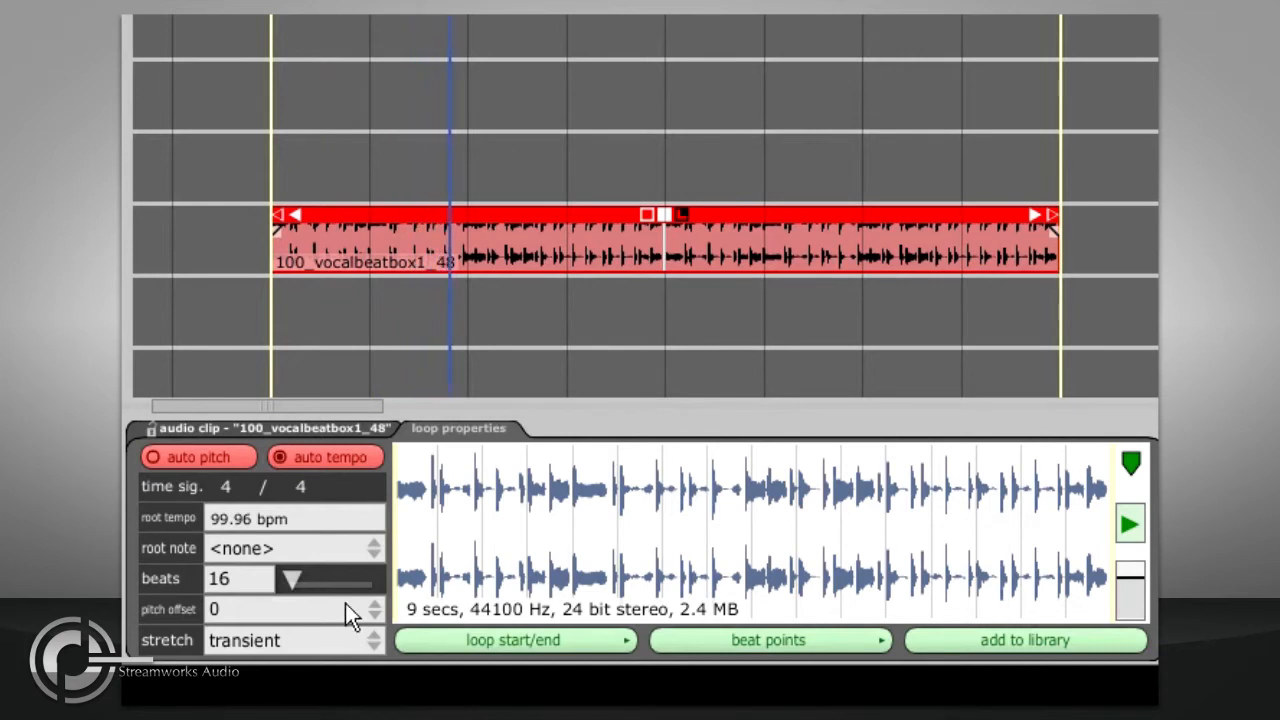
- Set the stretch mode of the clip starting at bar 9 to tonal
click(361, 643)
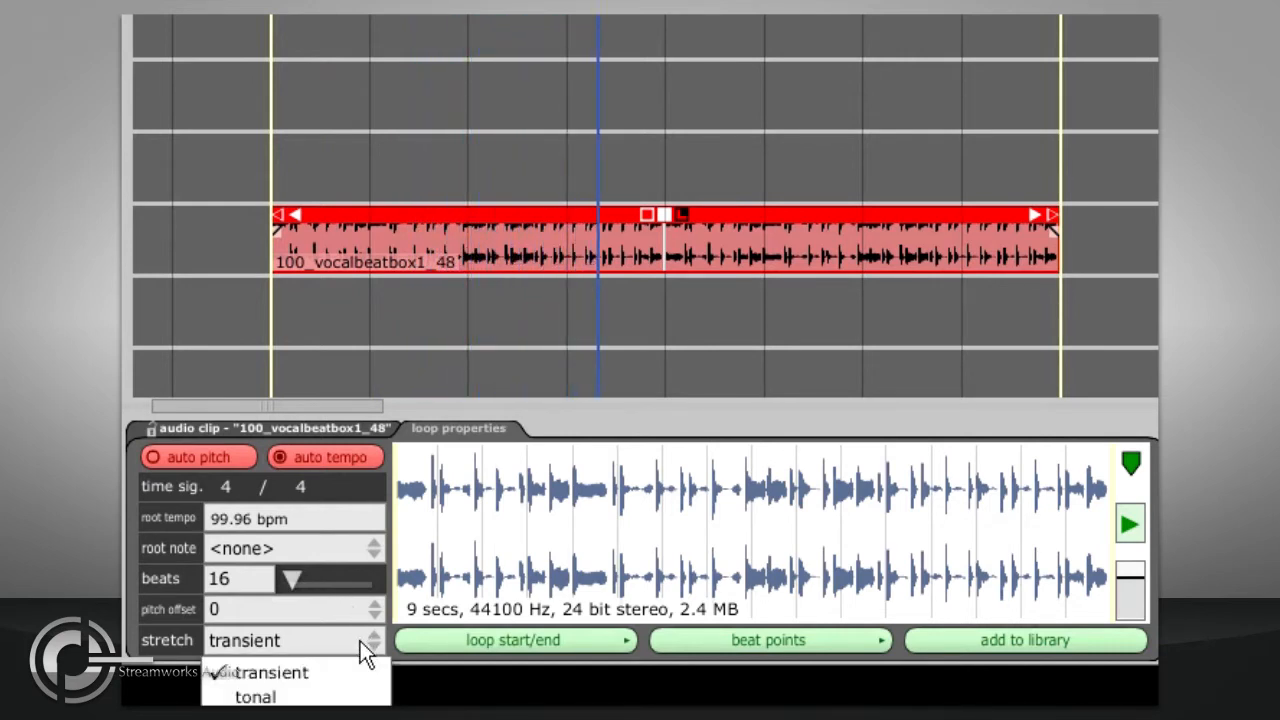
click(360, 641)
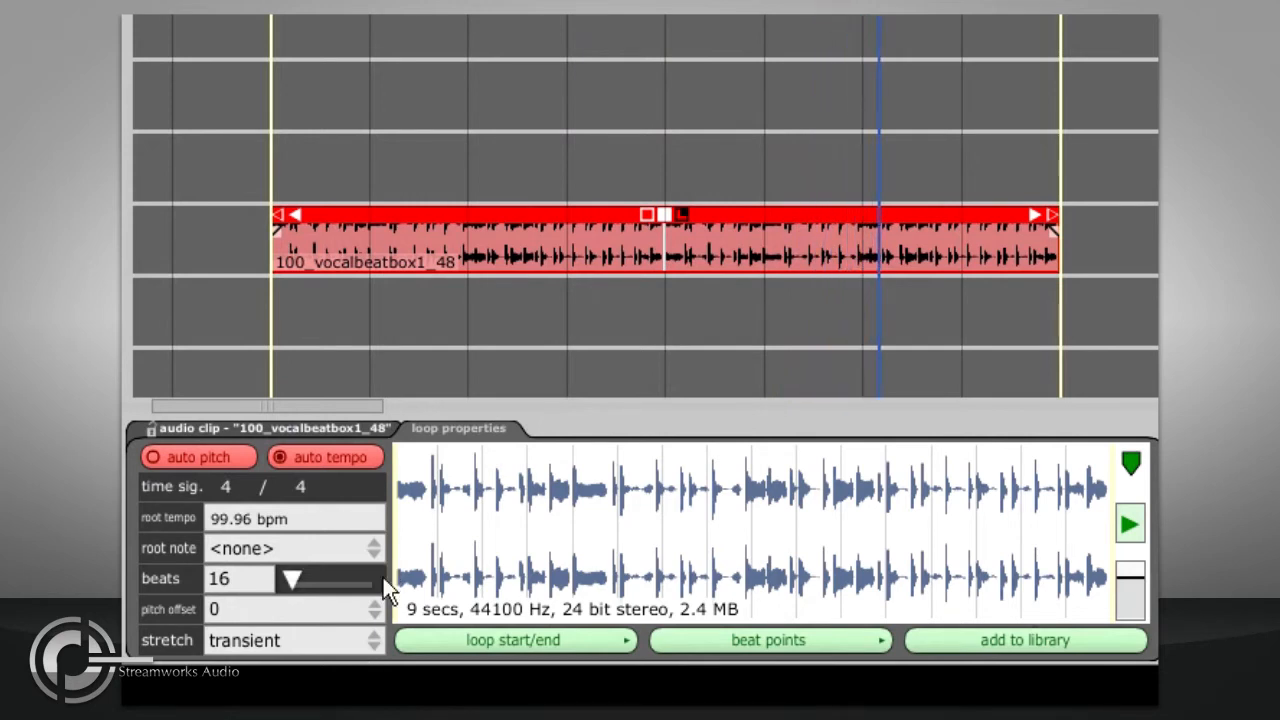
click(358, 645)
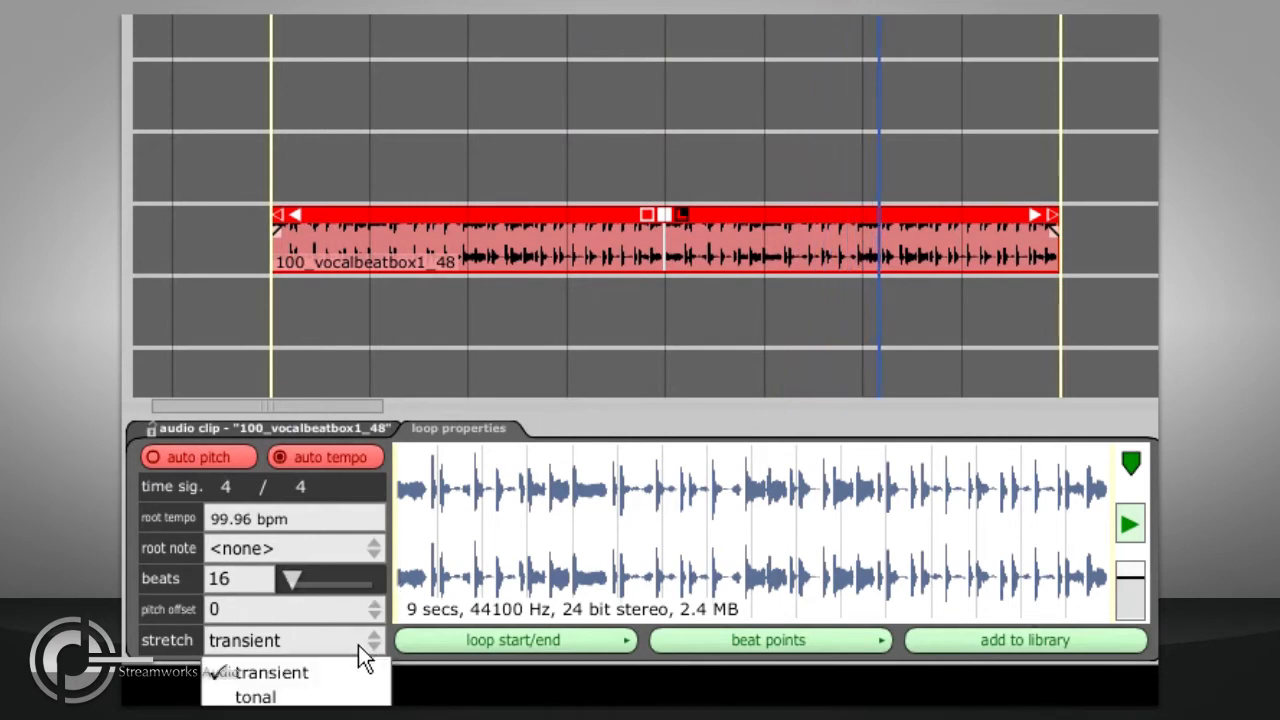
click(358, 697)
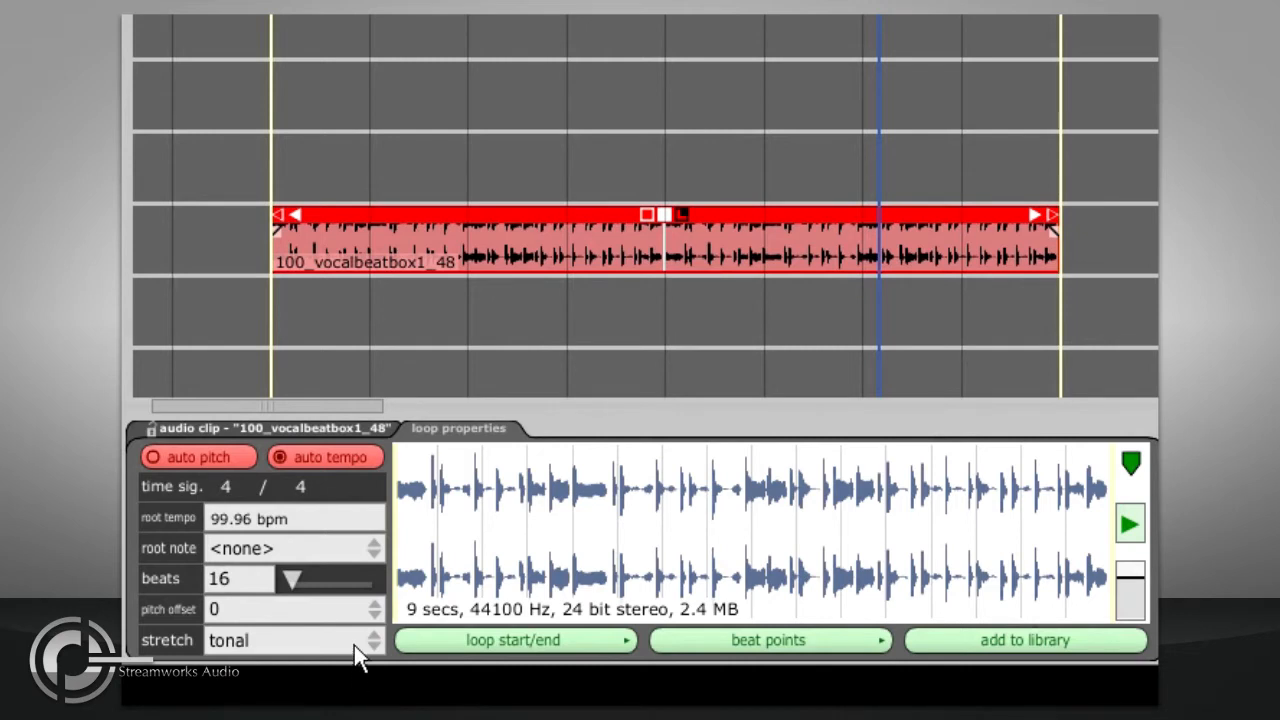
- Set the stretch mode of the 100_vocalbeatbox1_48 clip starting at bar 9 to transient
click(354, 645)
click(353, 664)
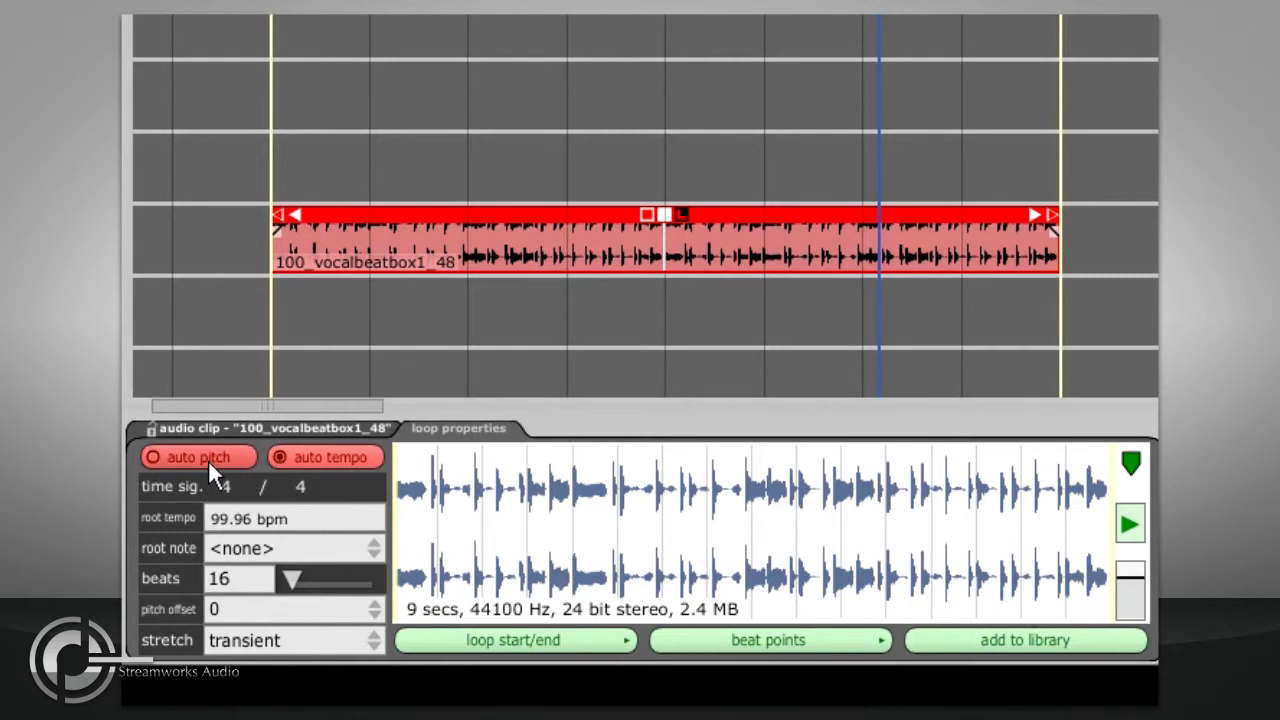
- Select the 142_water_filter_1 clip and play it from its start
click(281, 311)
key(space)
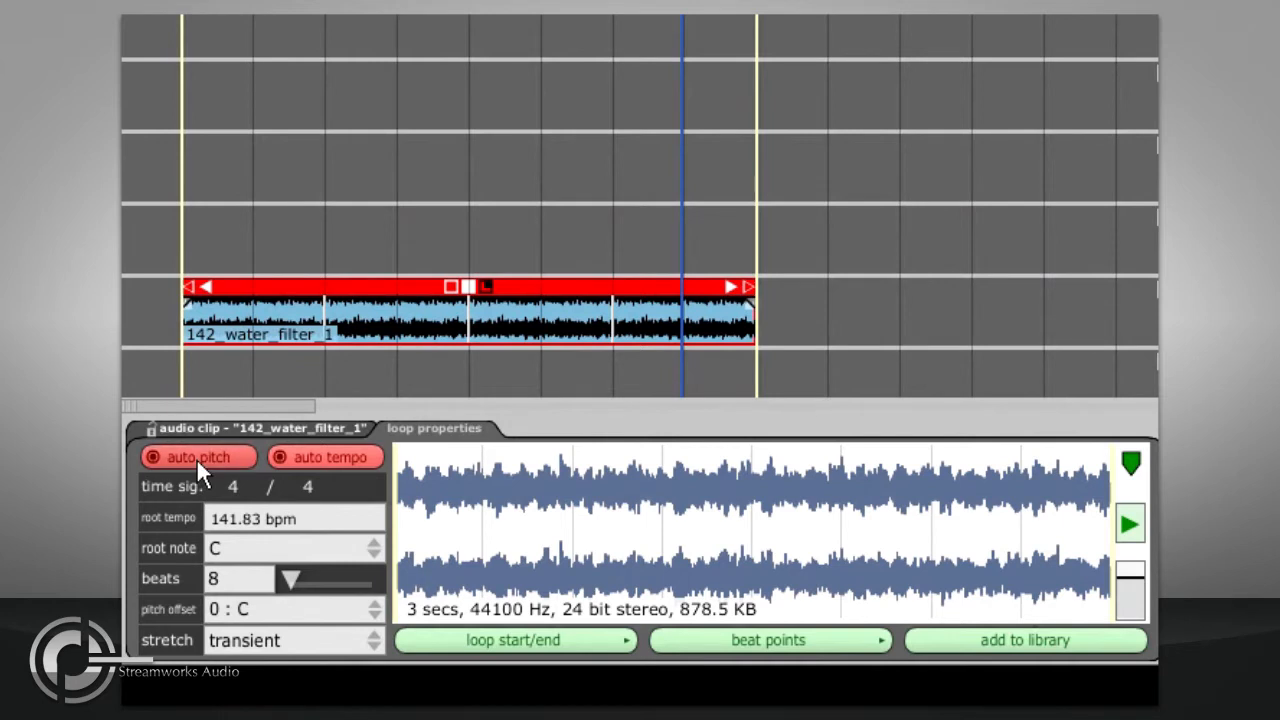
click(196, 367)
click(185, 368)
key(space)
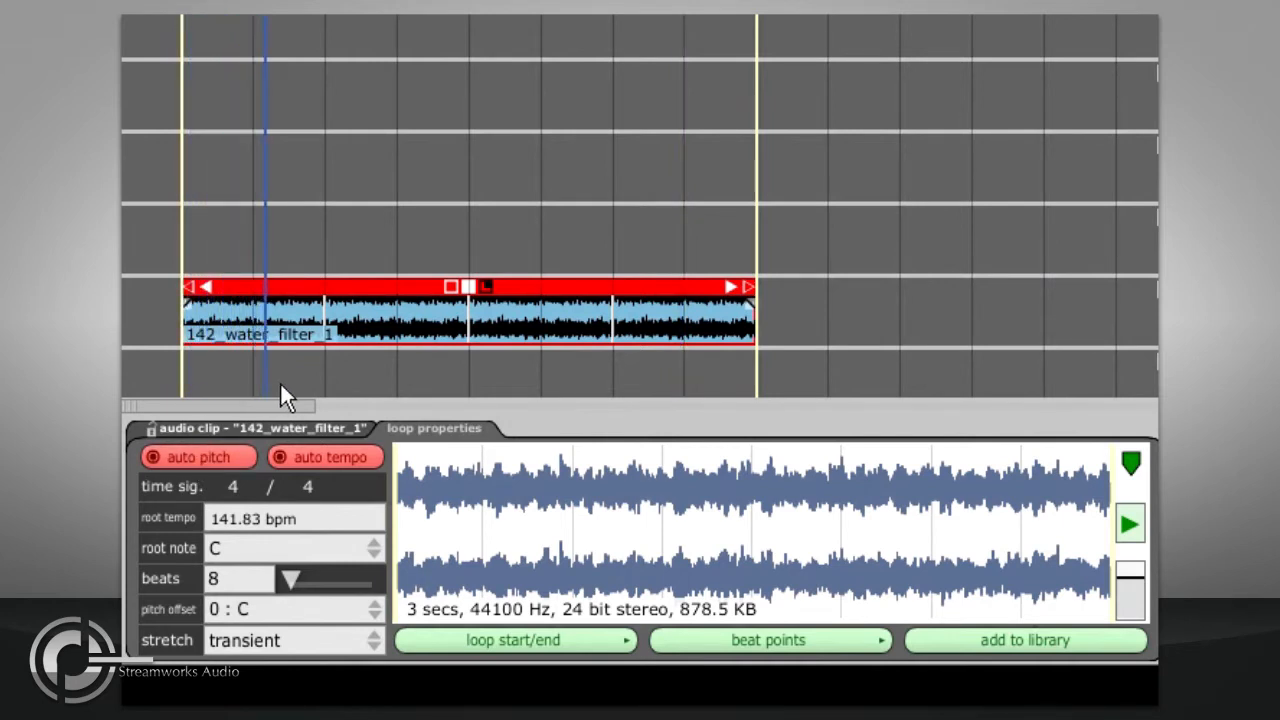
- Change the edit's pitch at 1|1|000 to D and then E during playback, and return to the 142_water_filter_1 clip's loop properties
click(1157, 520)
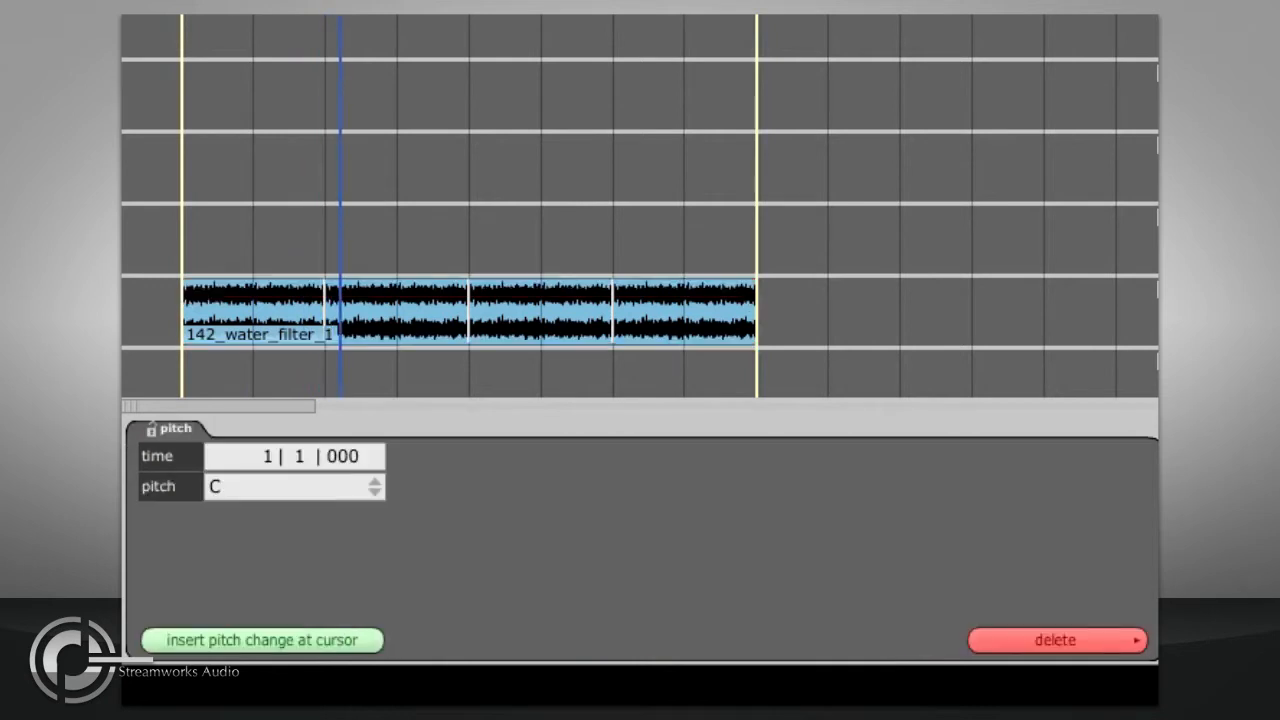
click(353, 485)
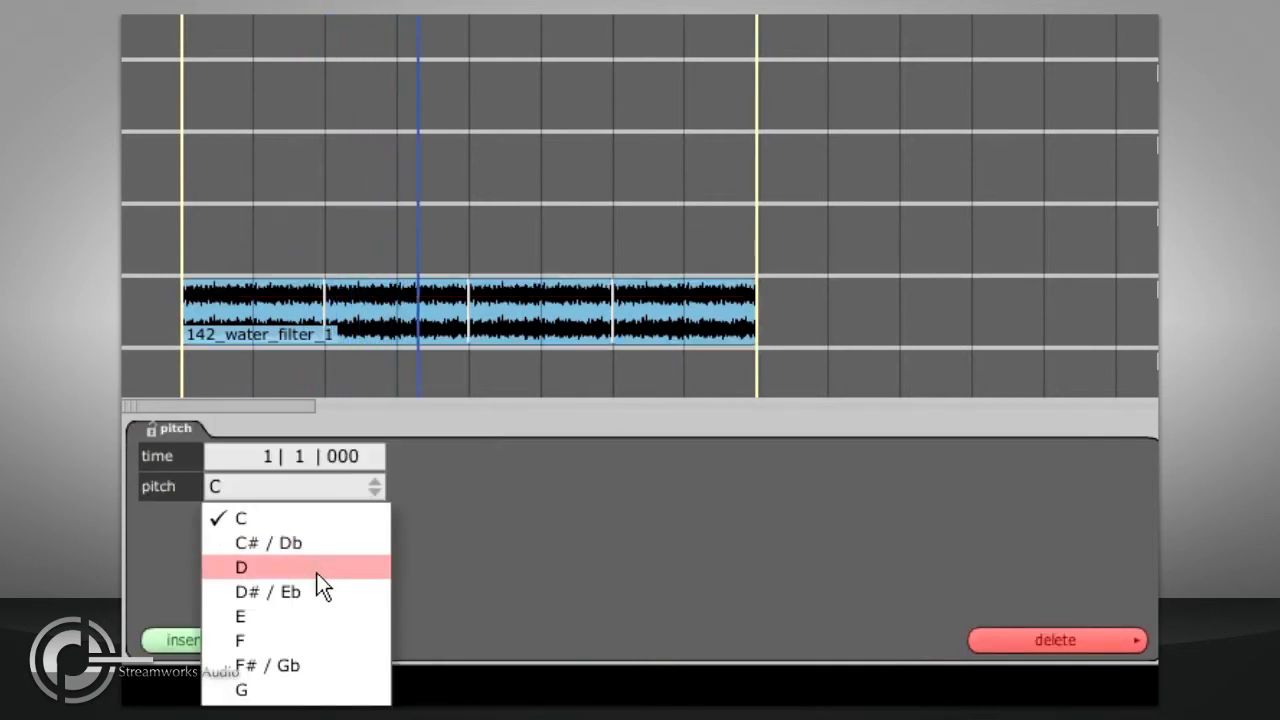
click(318, 566)
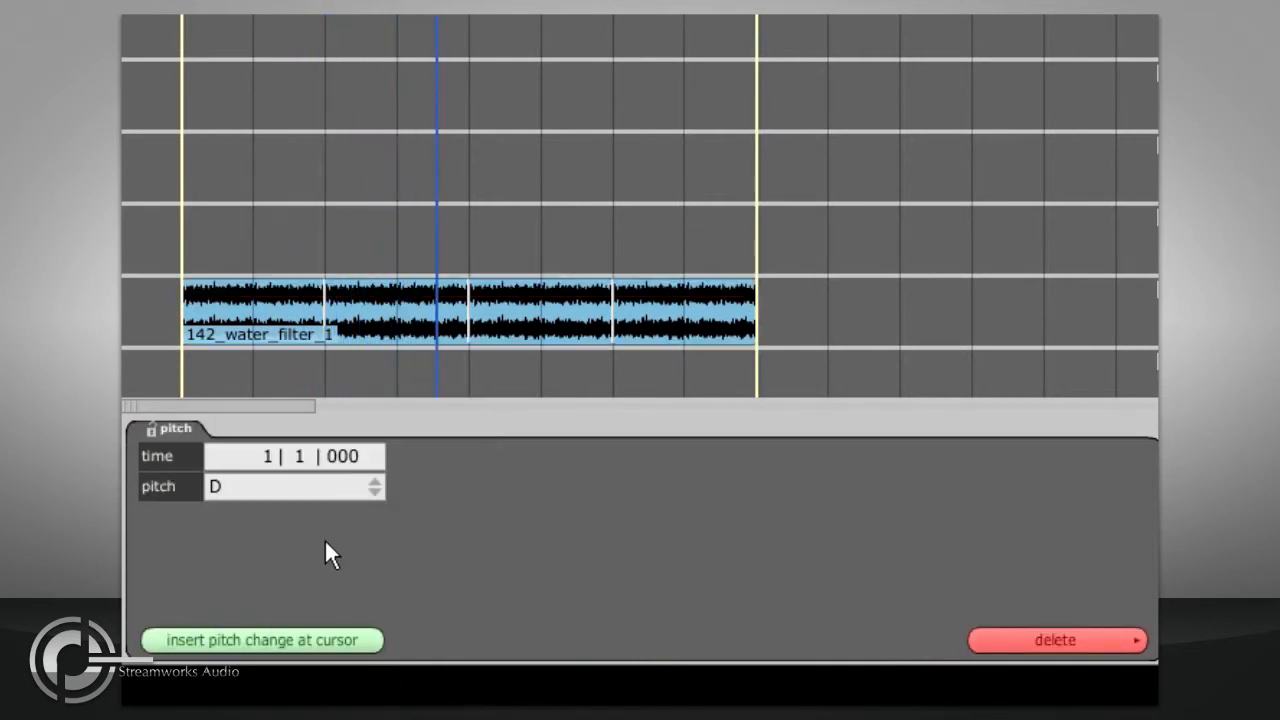
click(325, 484)
click(309, 615)
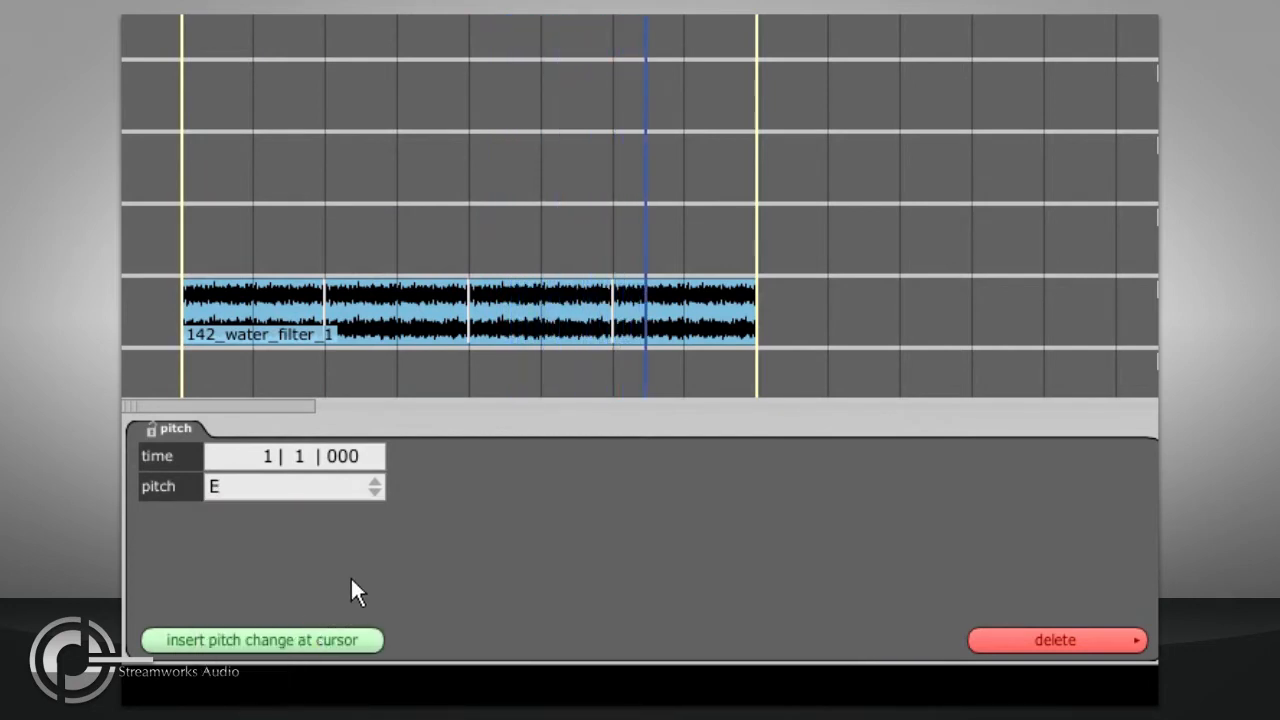
click(410, 310)
click(391, 426)
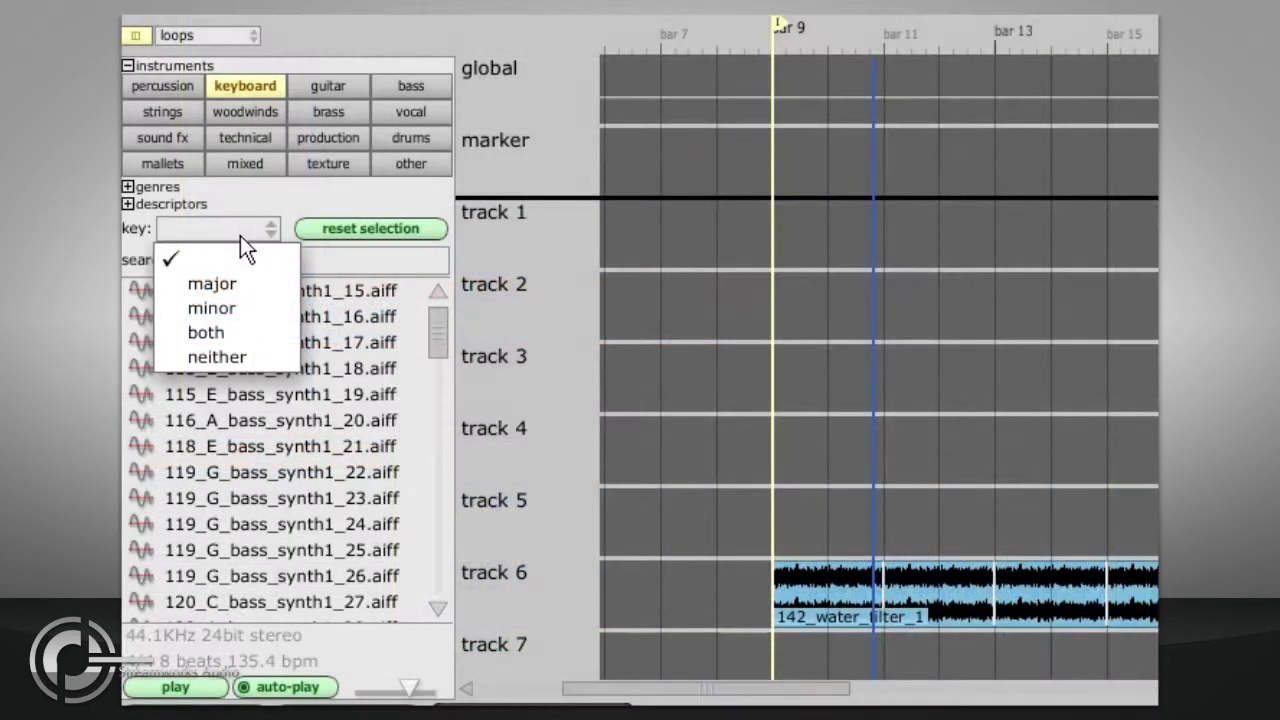
- Filter the keyboard loops by minor key, switch the key filter to neither, and preview 135_D_bass_synth2_08.aiff
click(273, 309)
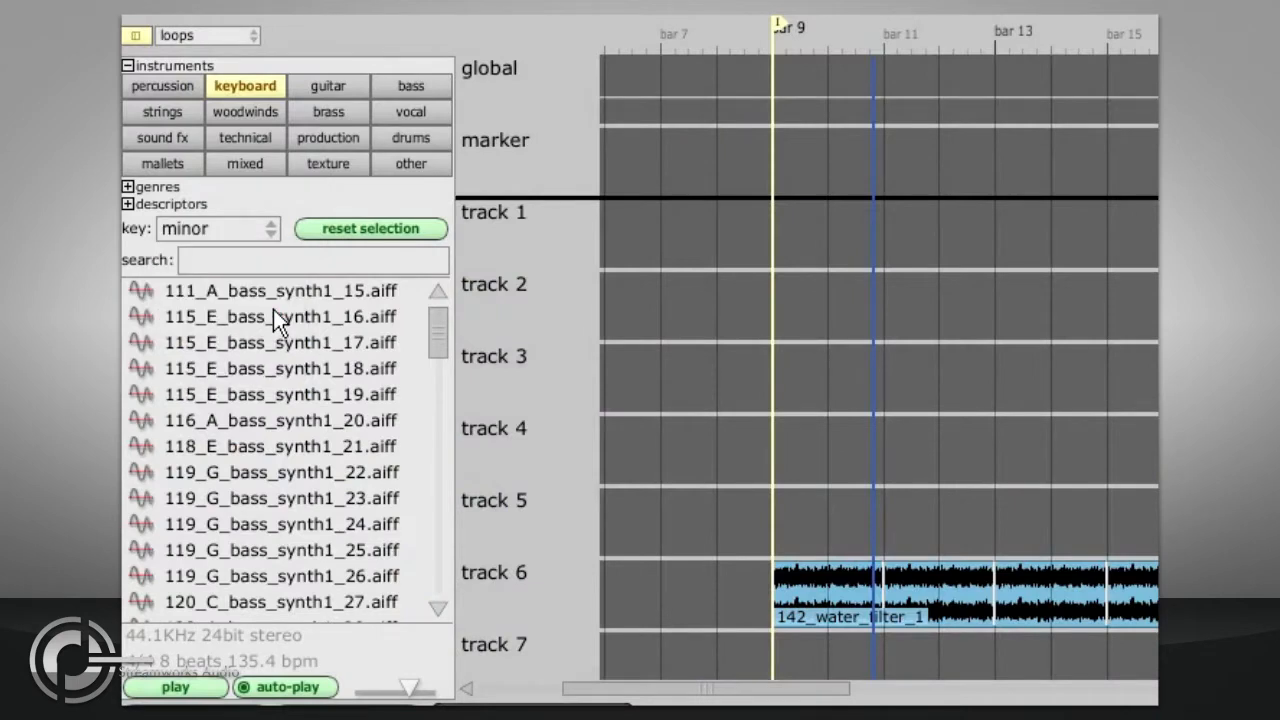
click(257, 231)
click(252, 364)
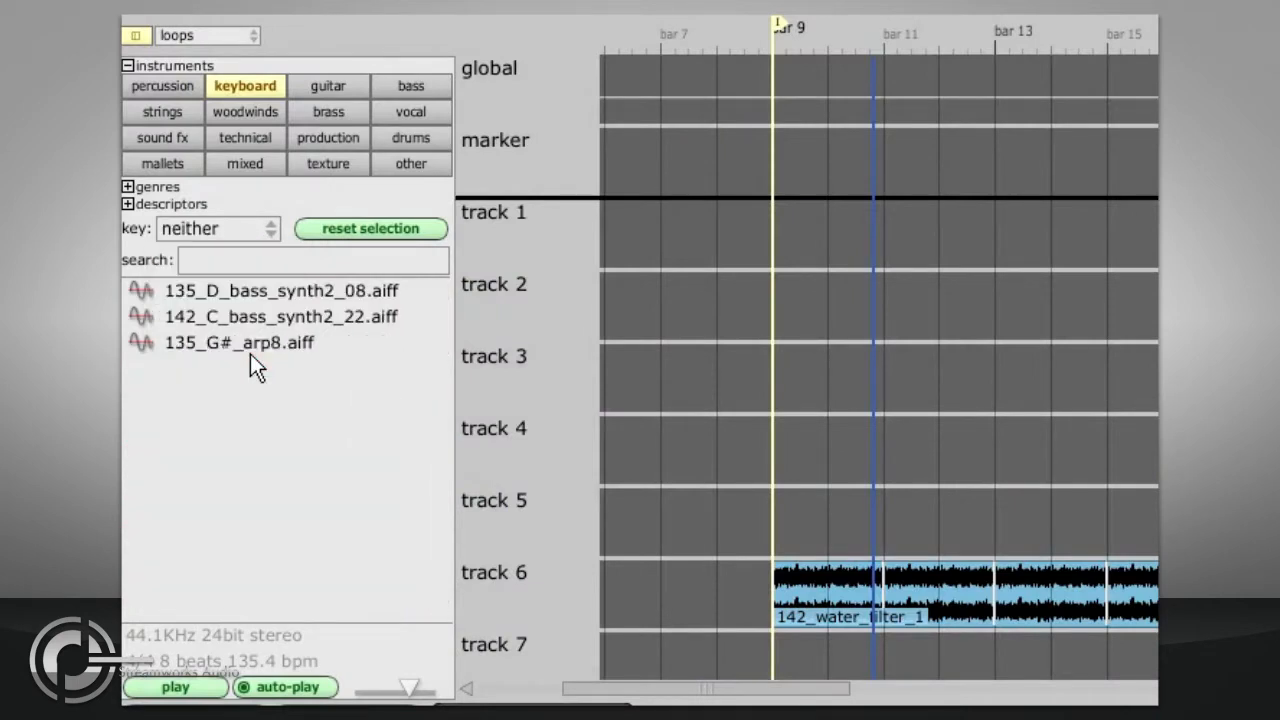
click(247, 292)
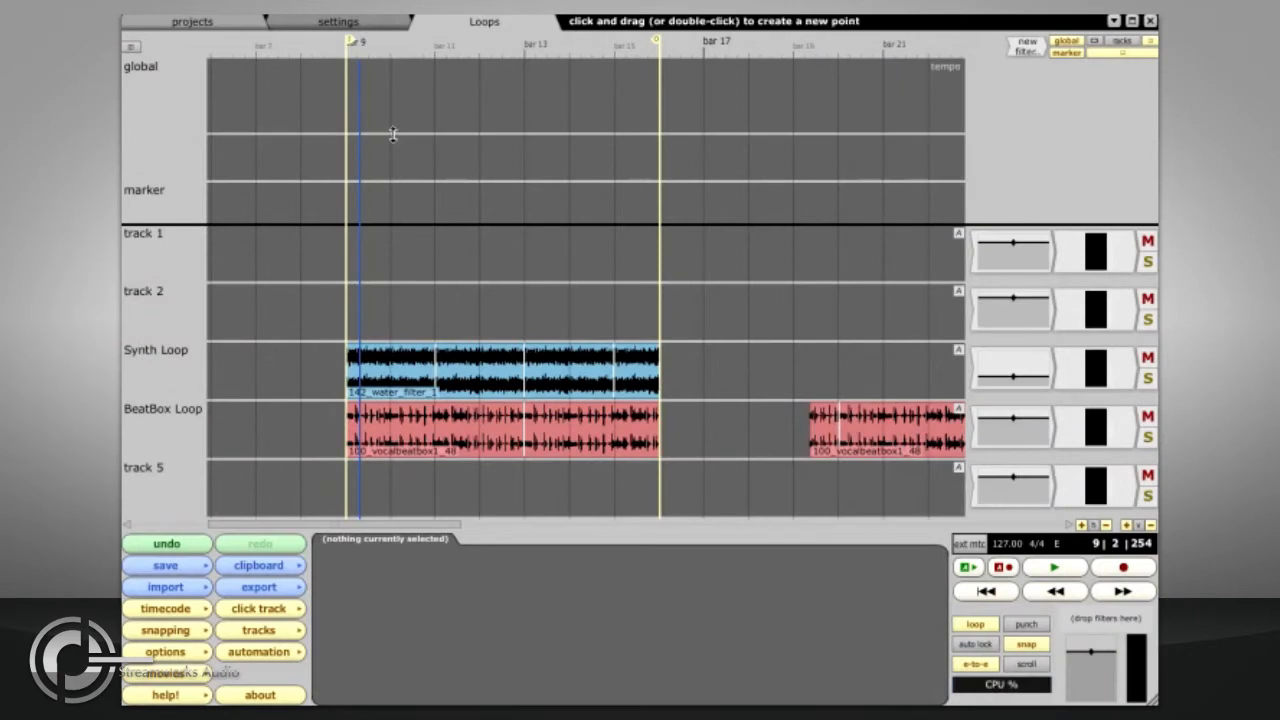
- Add tempo points at bars 10 and 12, raise the second, curve the line between them to 0.35, and play the section
click(391, 134)
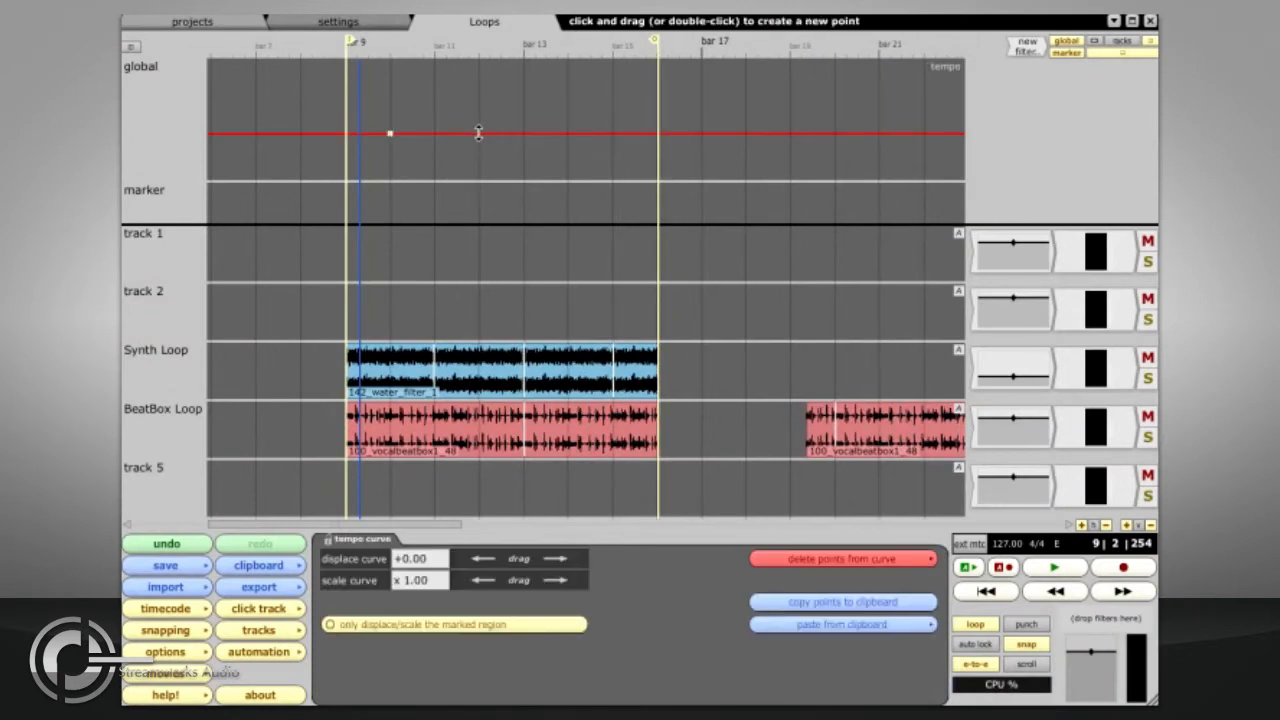
drag(478, 133, 479, 132)
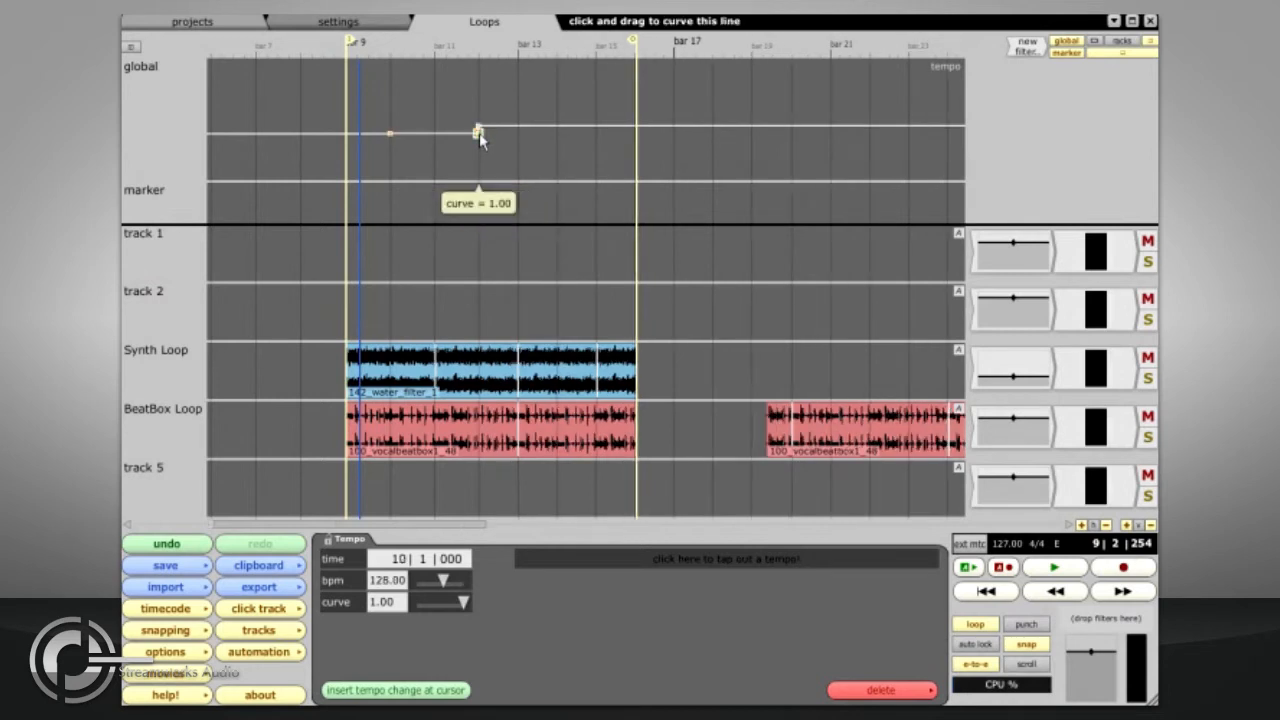
drag(322, 104, 323, 107)
click(323, 108)
key(space)
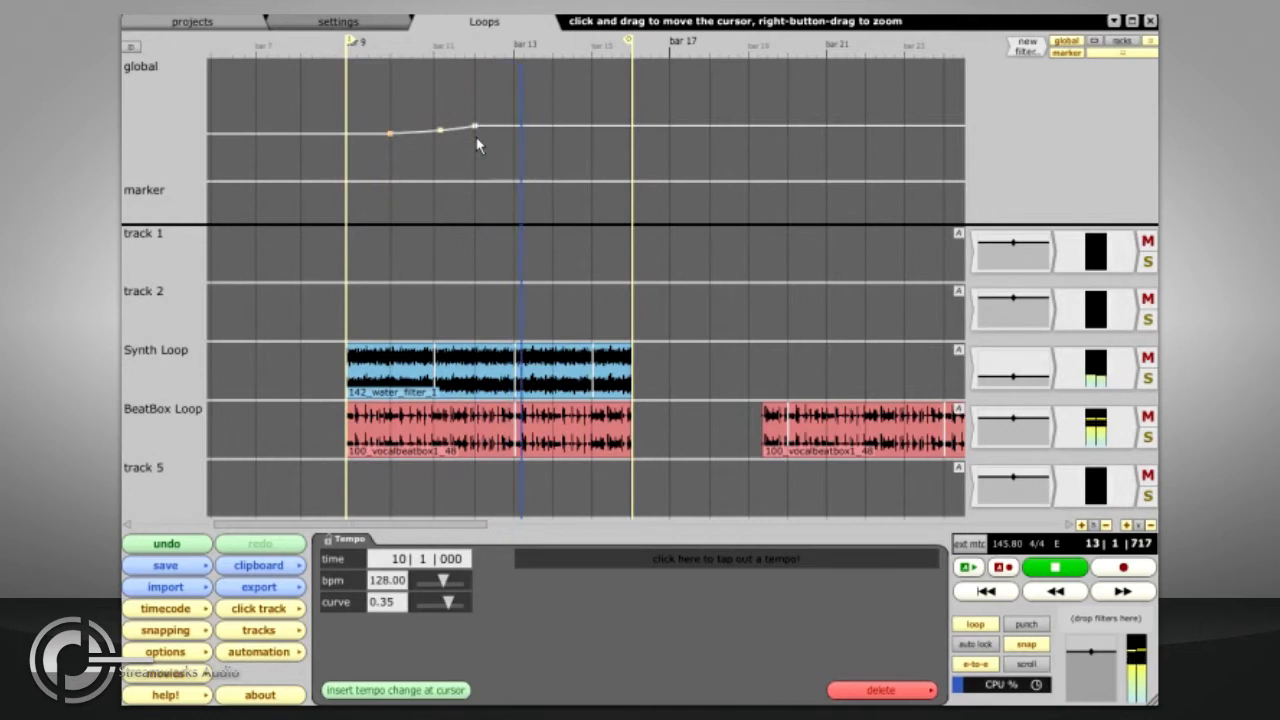
key(space)
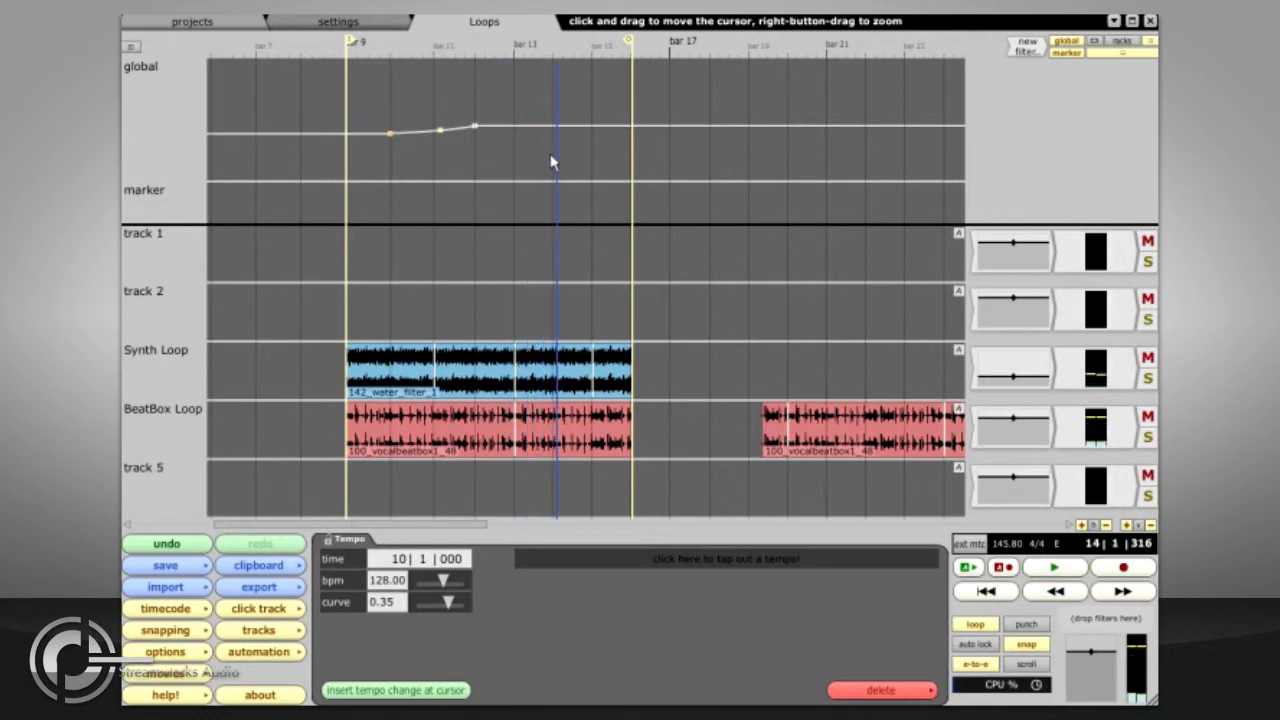
- Insert a pitch change at 14|1|000, set its pitch to F# / Gb, and play the edit
click(1057, 546)
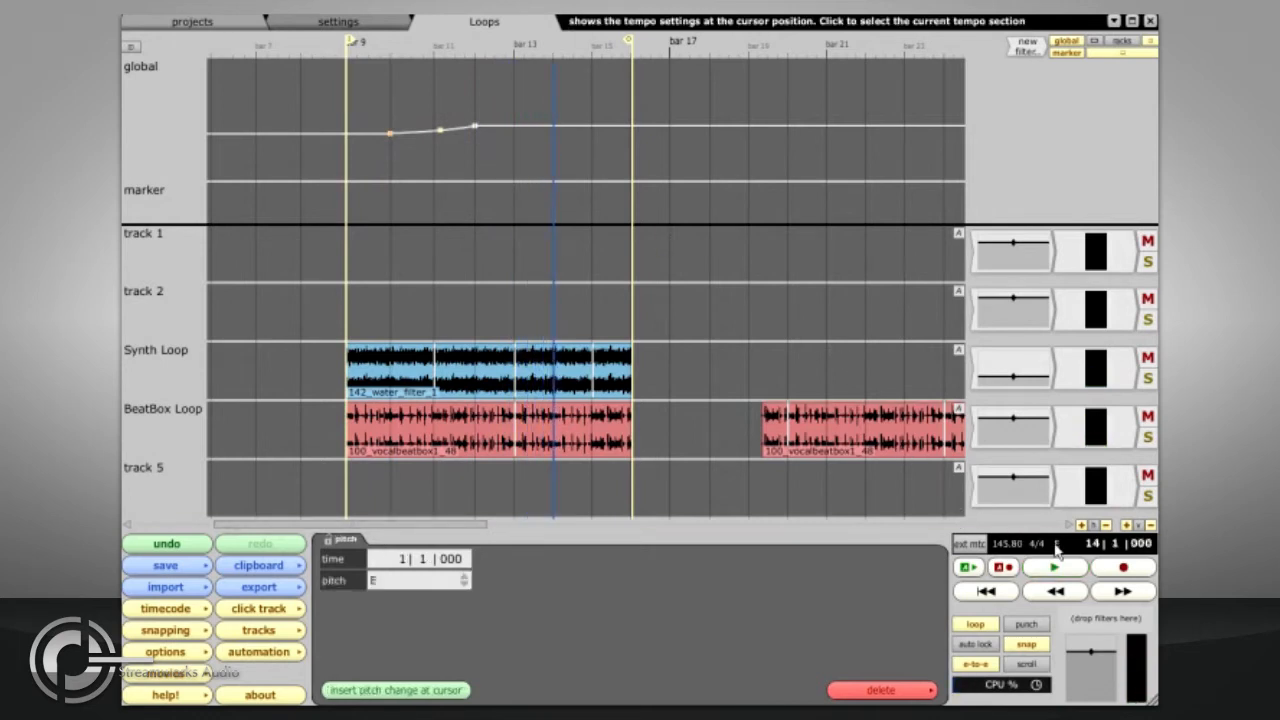
click(396, 690)
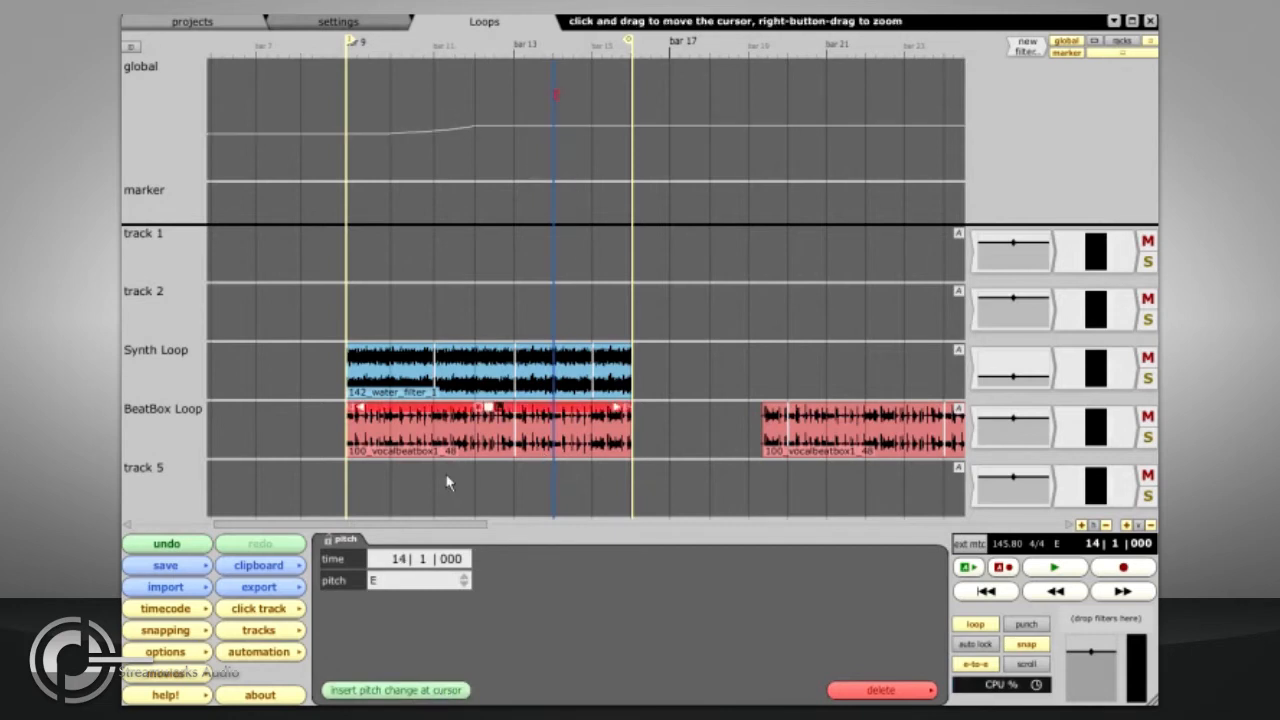
click(415, 582)
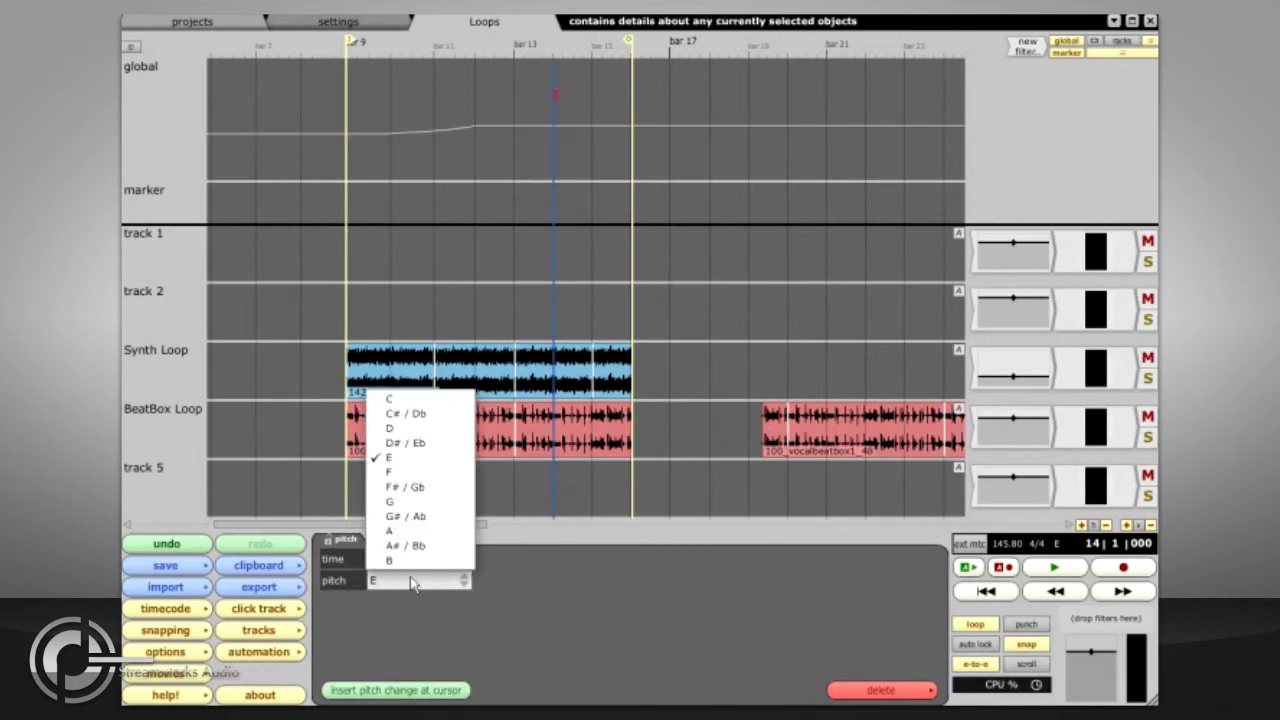
click(415, 489)
key(space)
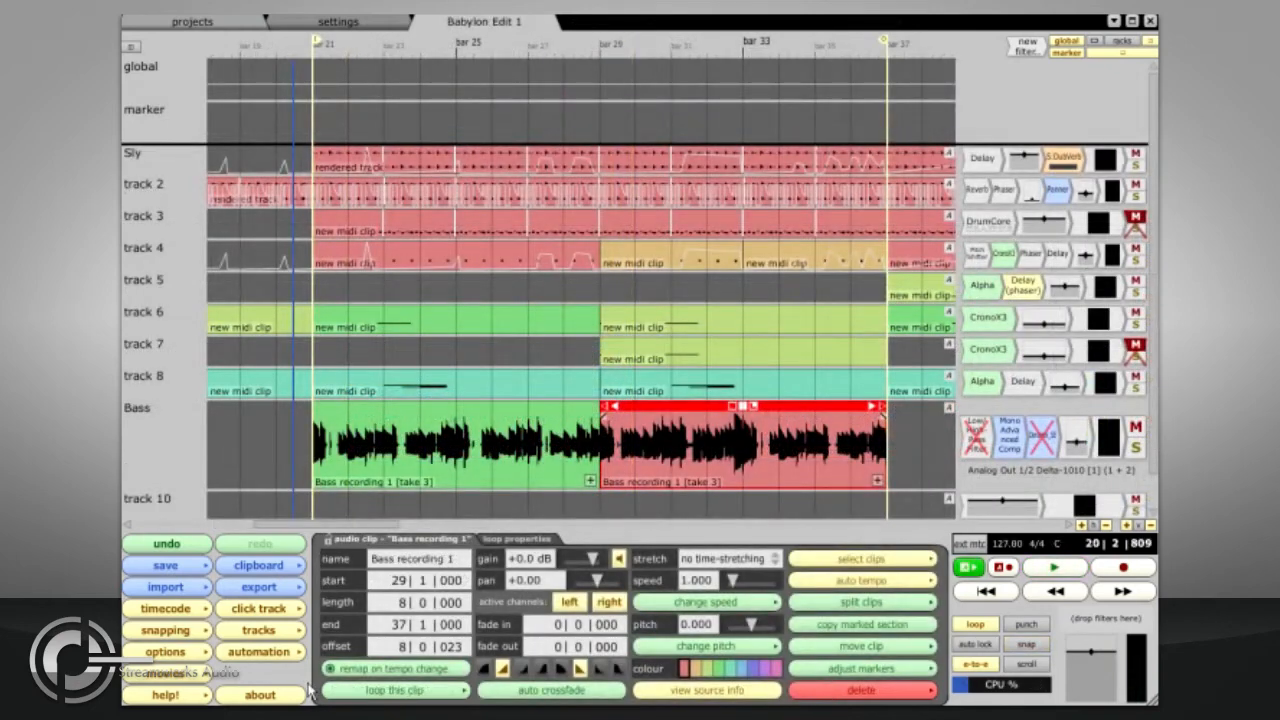
- Play Babylon Edit 1, turn on snapping, and trim the end of the second Bass recording 1 clip to bar 33
key(space)
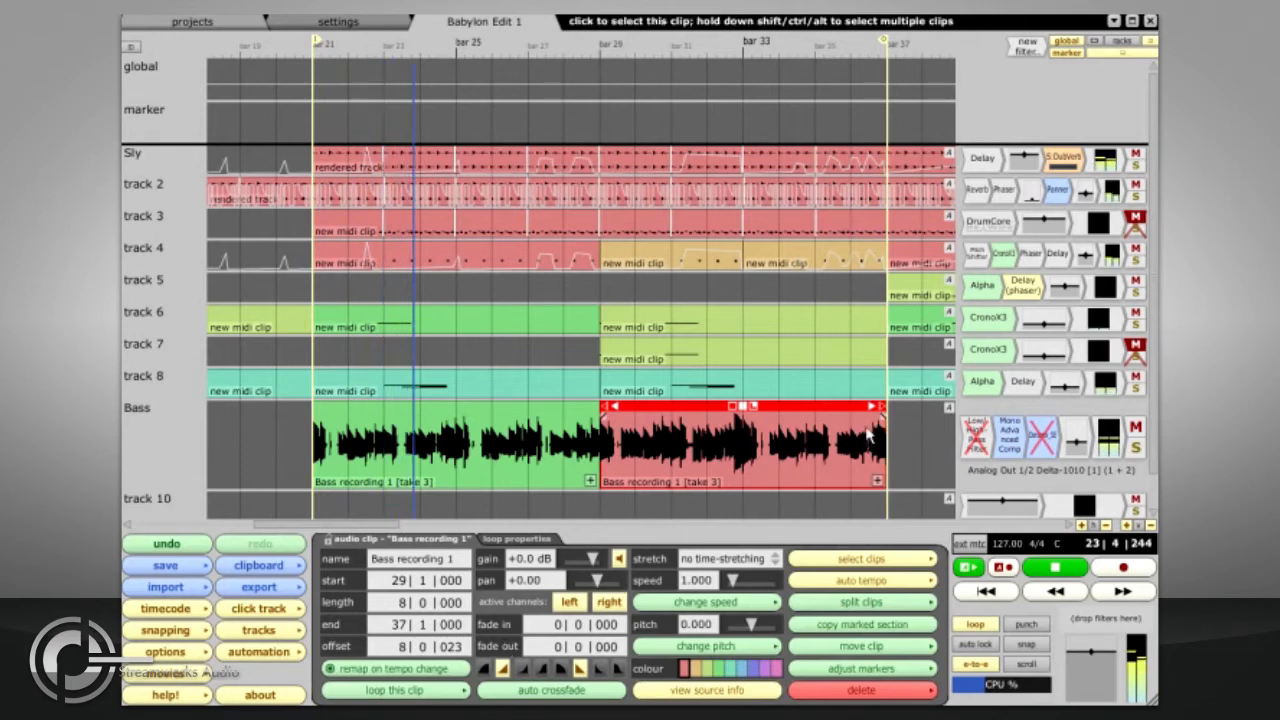
drag(883, 416, 808, 430)
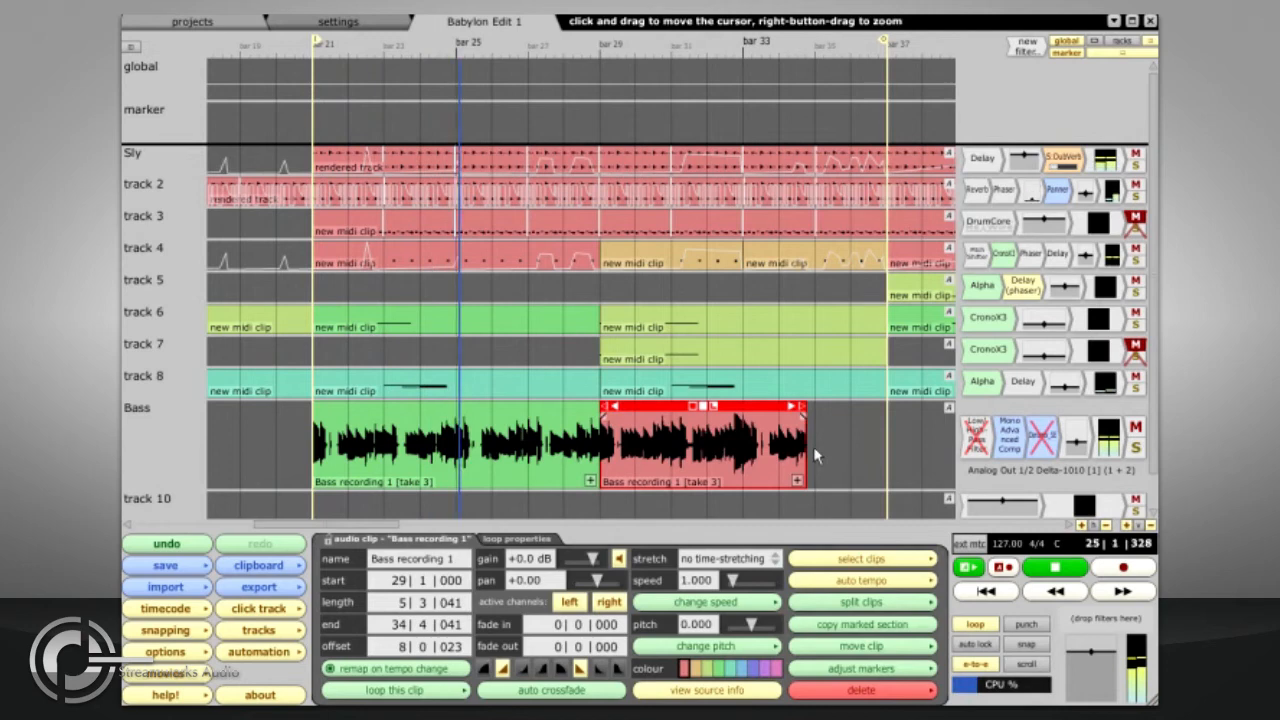
click(1041, 650)
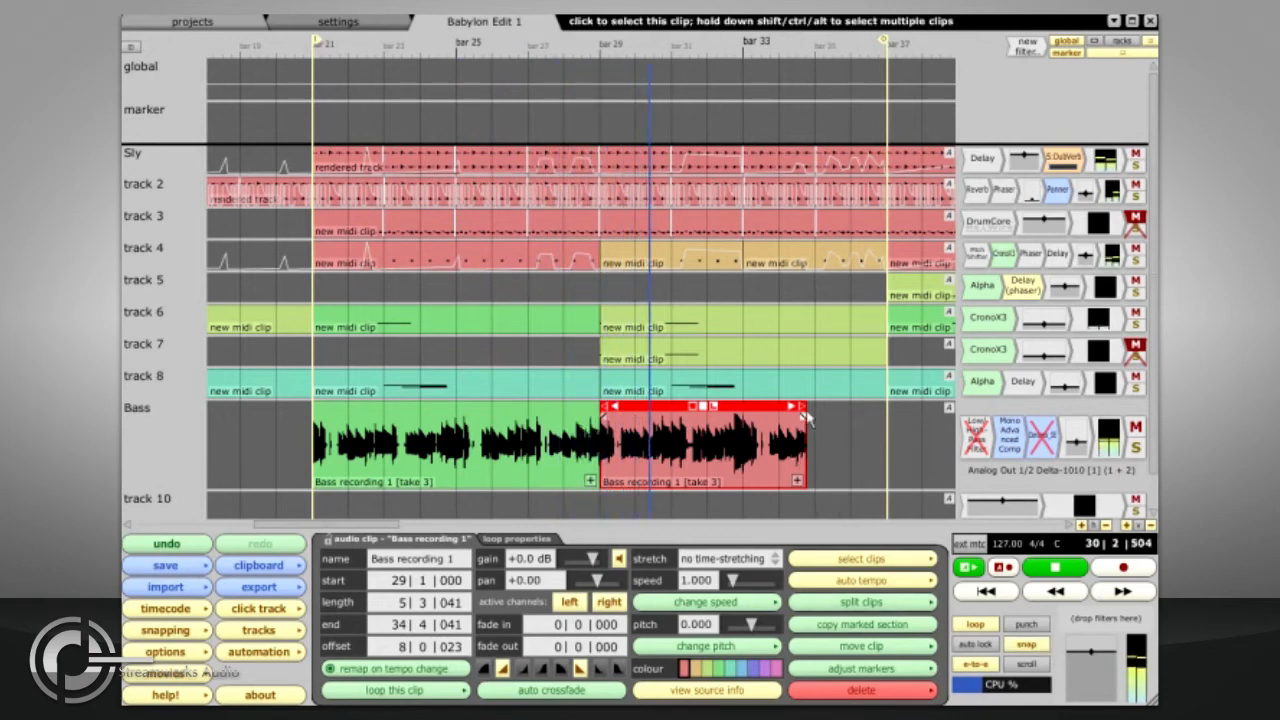
key(space)
drag(805, 409, 743, 414)
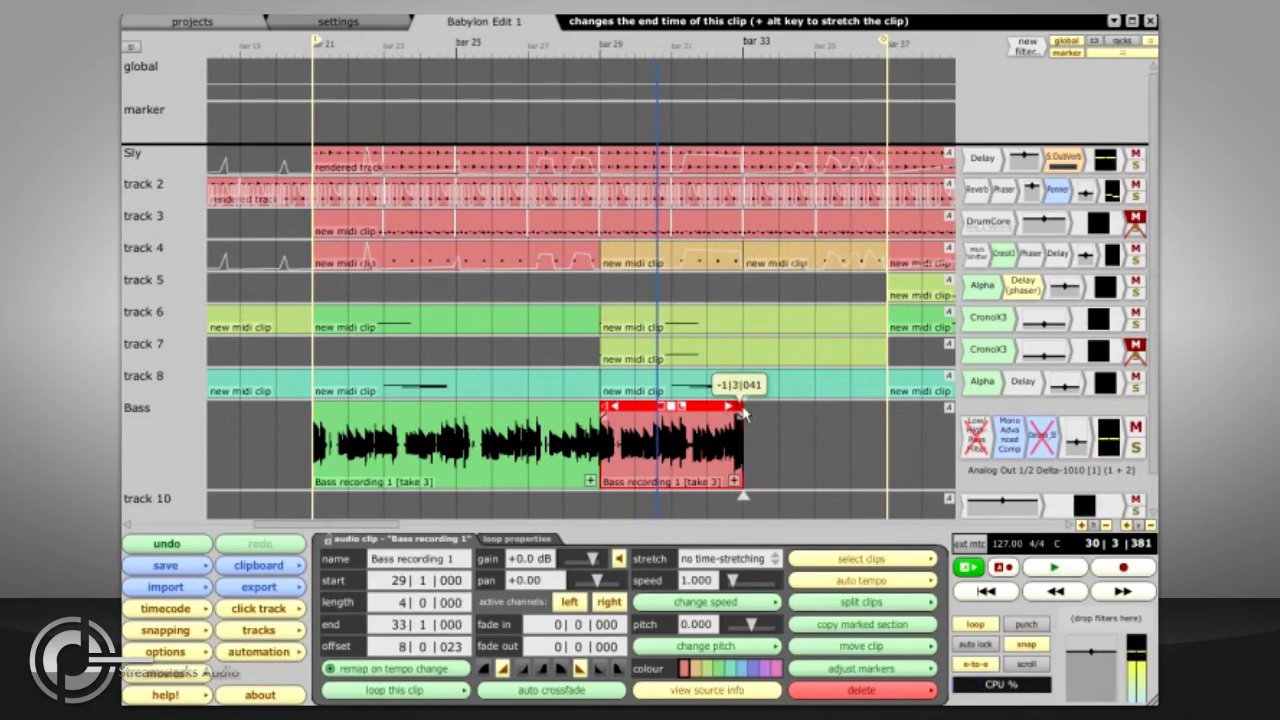
- Loop the second Bass recording 1 clip and extend its end to bar 37
click(683, 407)
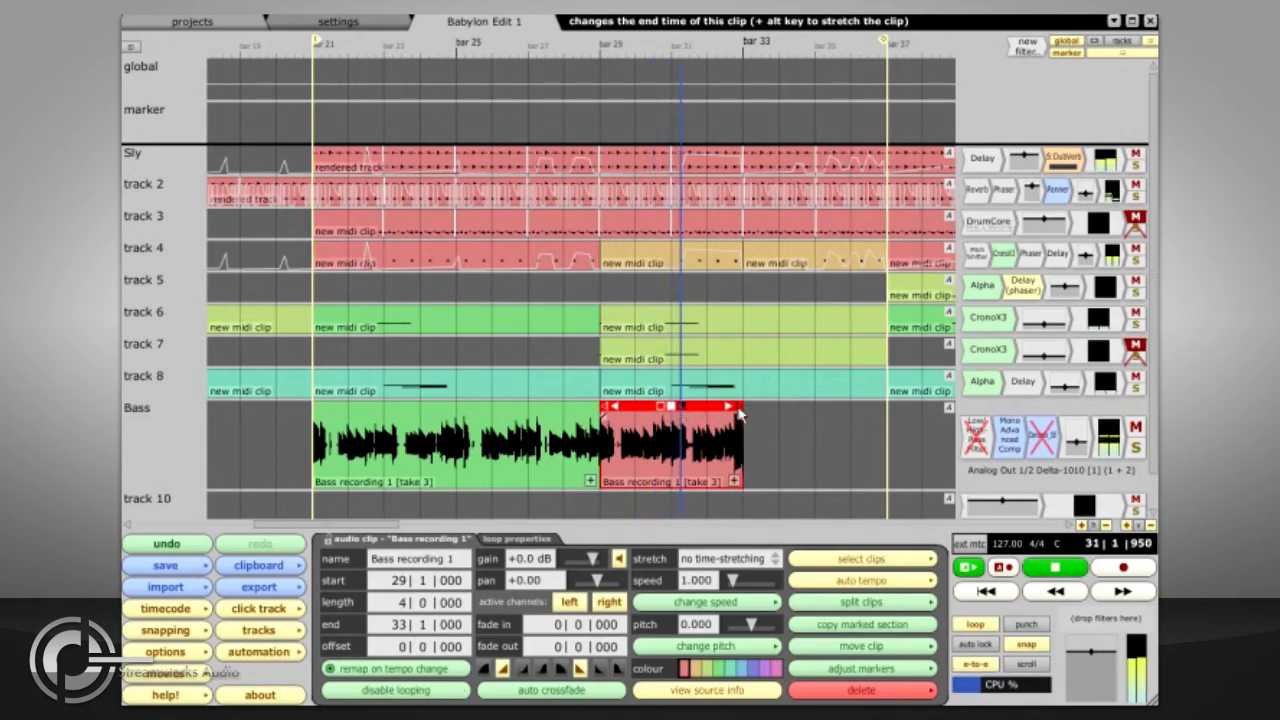
drag(740, 413, 884, 410)
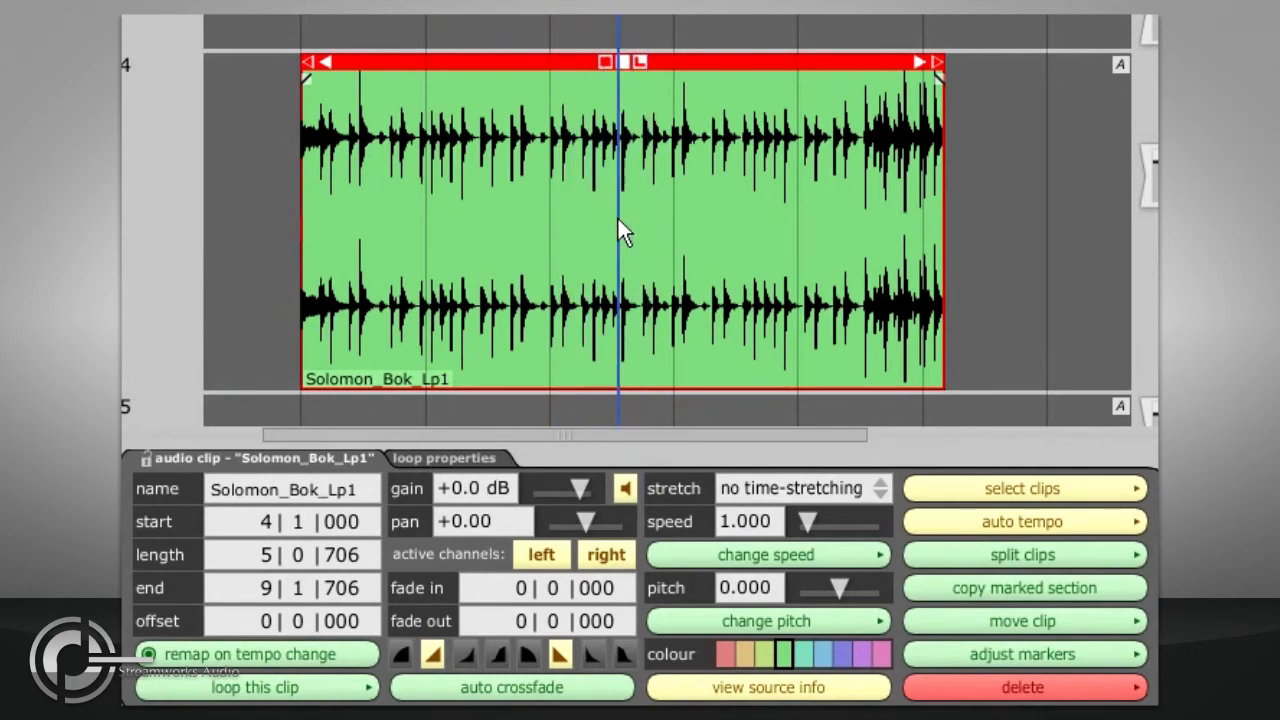
- Set the in marker exactly at the start of the transient near the middle of the Solomon_Bok_Lp1 clip
scroll(620, 219, up, 5)
scroll(655, 217, up, 3)
scroll(652, 210, up, 4)
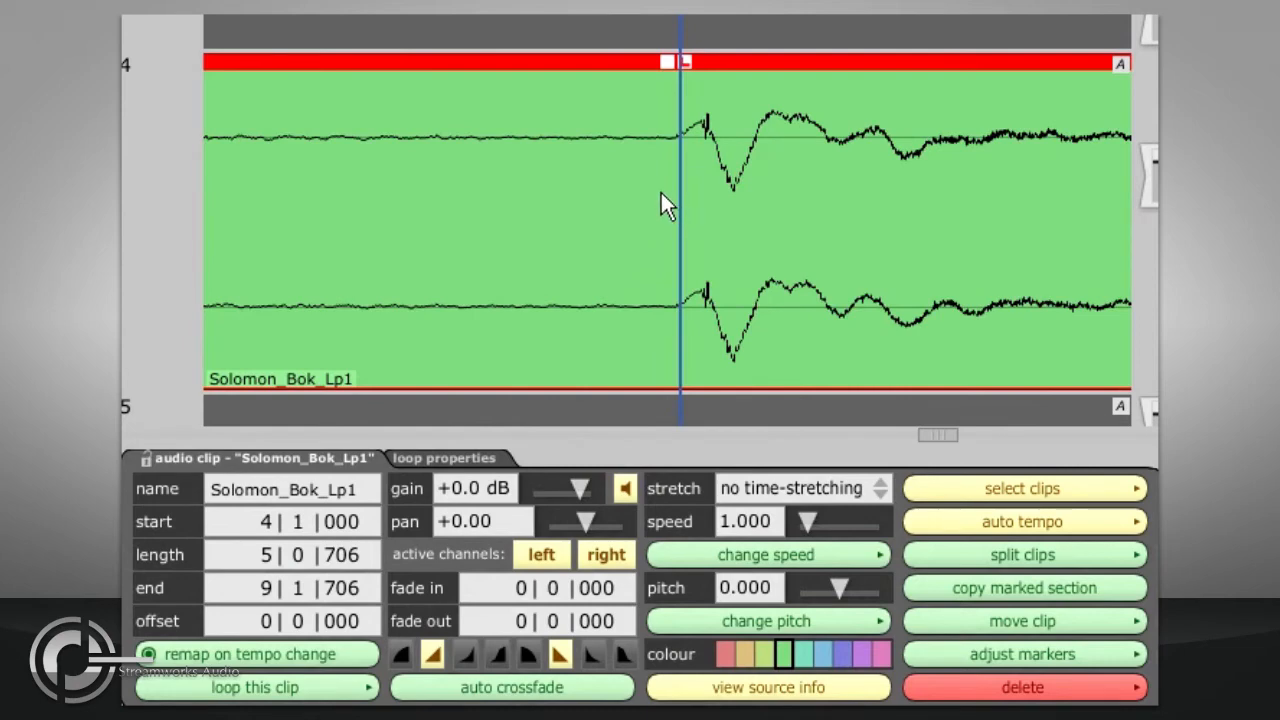
scroll(664, 195, up, 3)
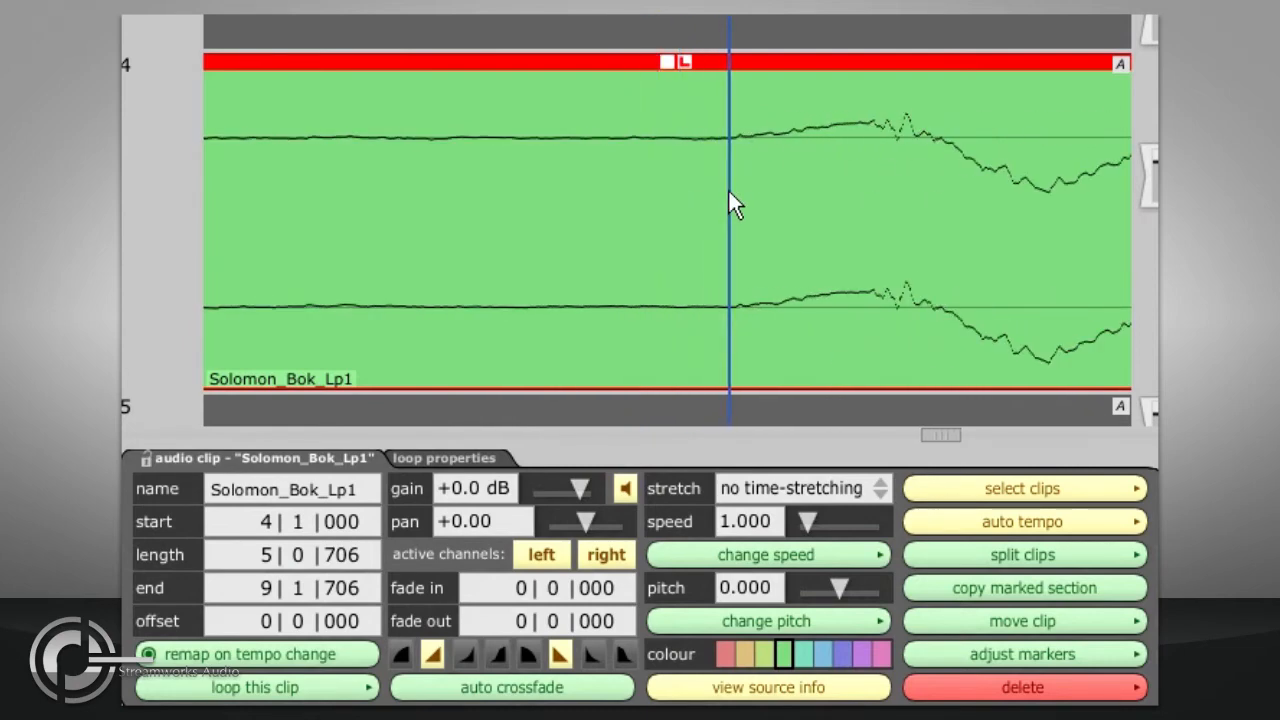
scroll(718, 185, down, 6)
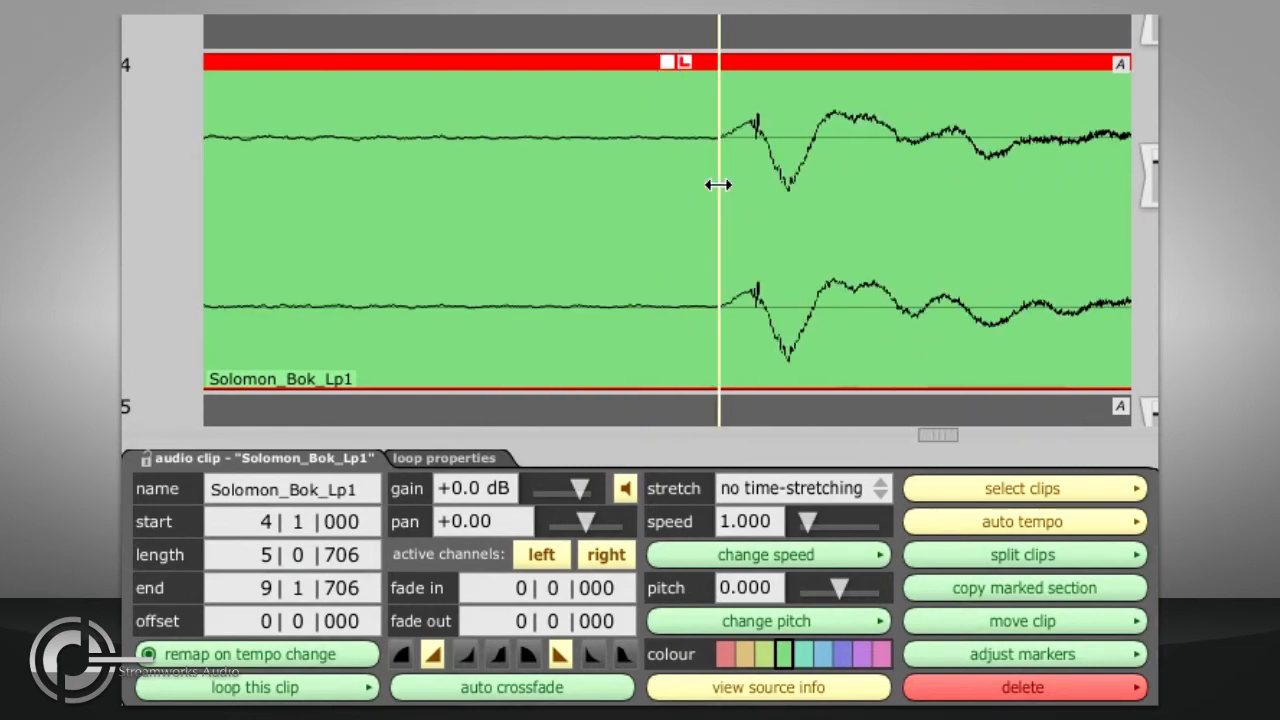
scroll(718, 184, down, 3)
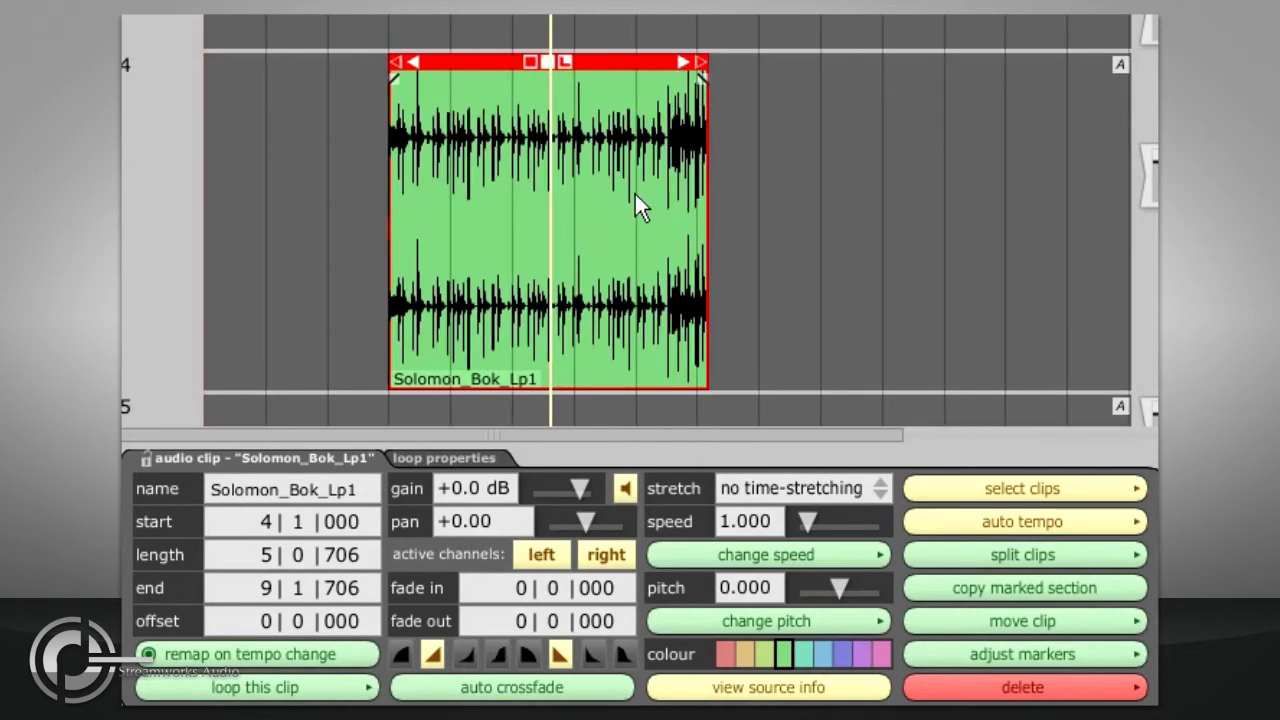
- Set the out marker at the hit just before bar 8 in Solomon_Bok_Lp1 and play the marked section
scroll(590, 194, up, 2)
scroll(600, 196, up, 2)
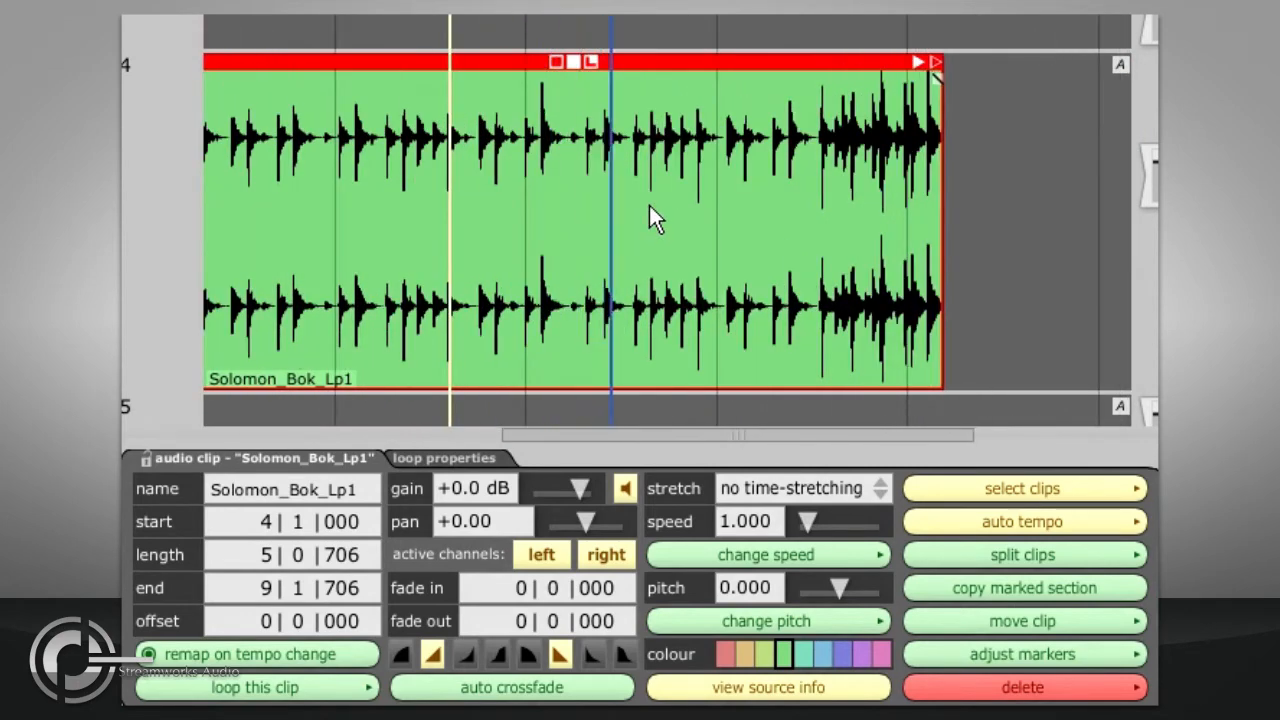
scroll(649, 210, up, 2)
click(726, 210)
click(733, 211)
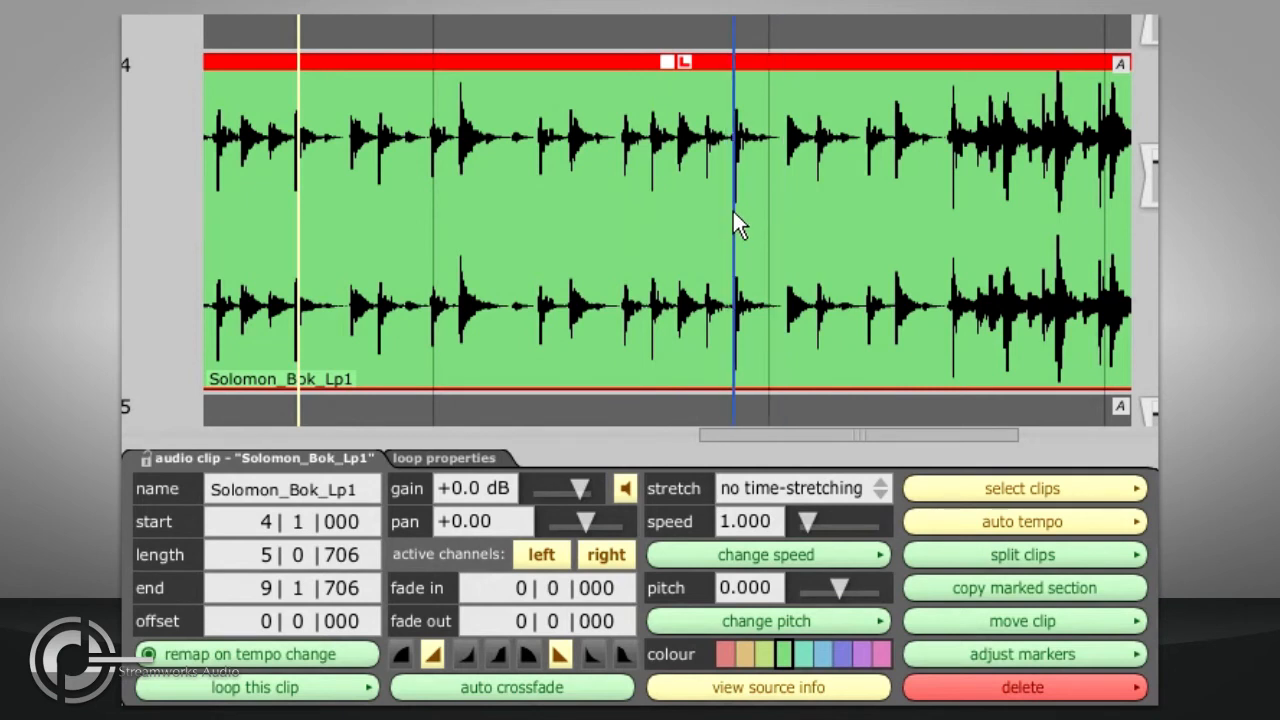
key(o)
key(space)
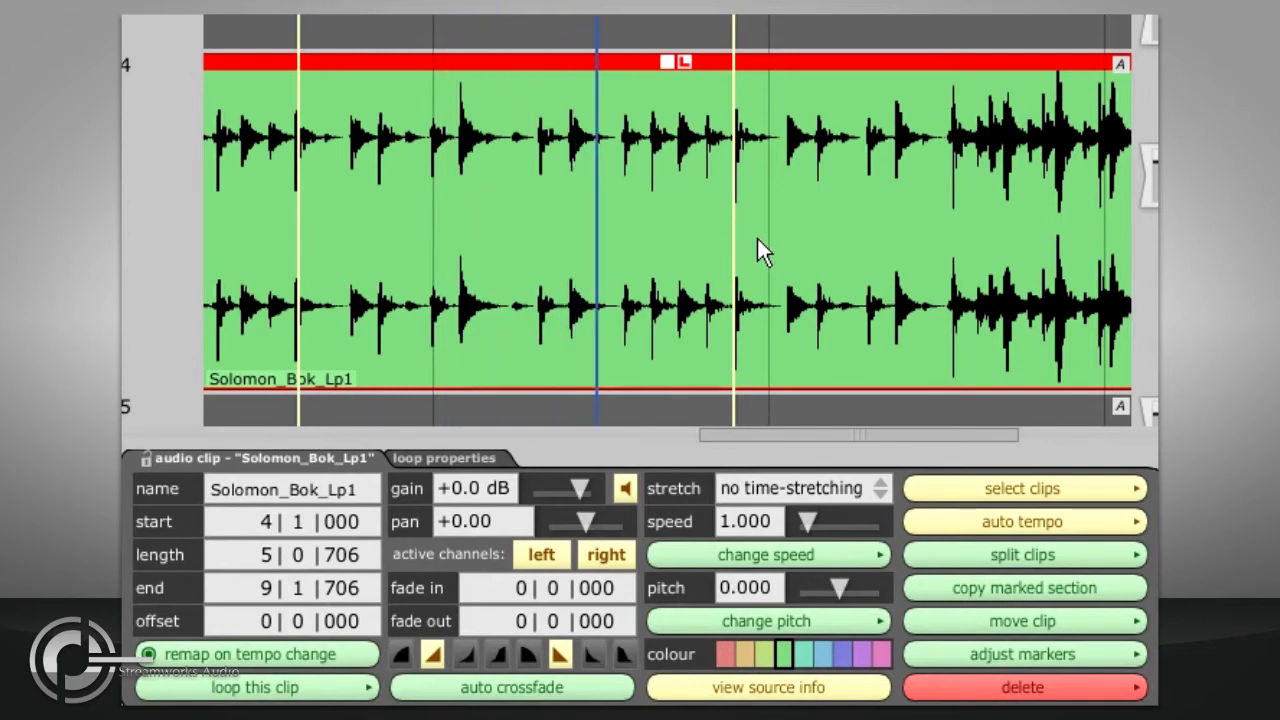
- Fine-tune the out marker to 7|4|573, just ahead of the transient in the Solomon_Bok_Lp1 waveform
scroll(769, 247, up, 3)
scroll(760, 245, up, 2)
scroll(740, 234, up, 2)
drag(712, 218, 794, 221)
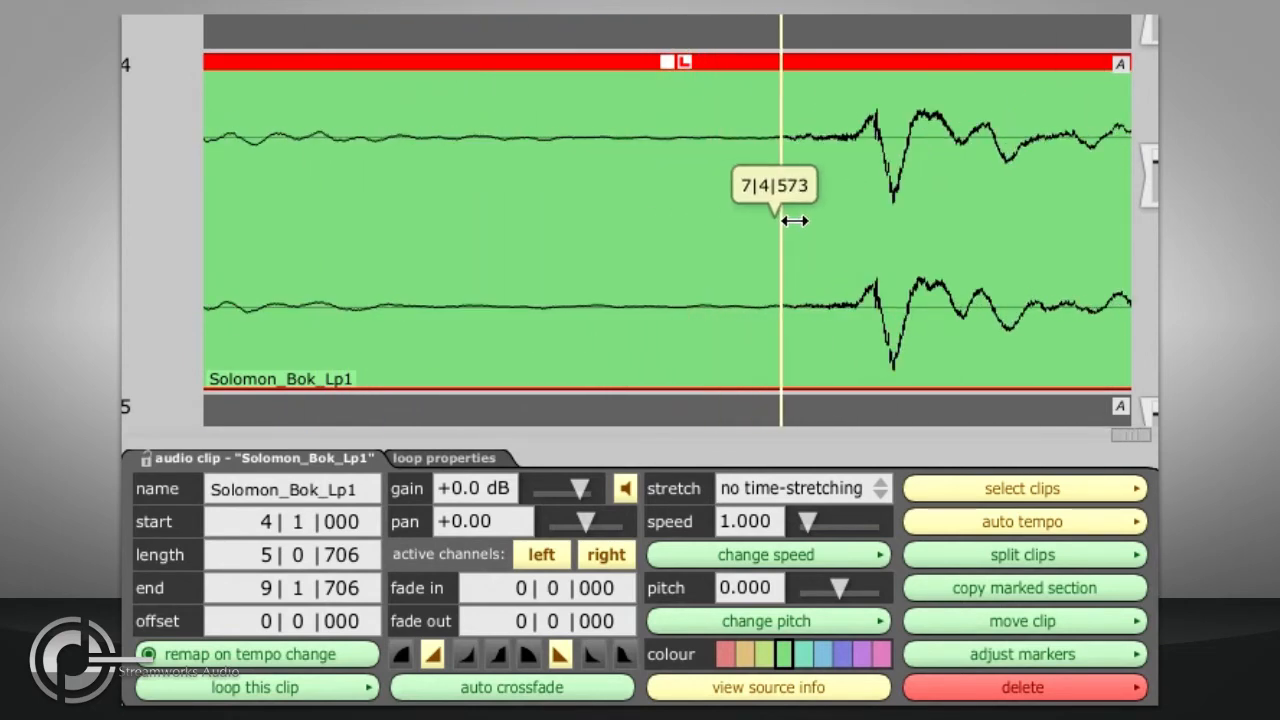
scroll(796, 222, down, 2)
scroll(739, 229, down, 3)
scroll(736, 229, down, 3)
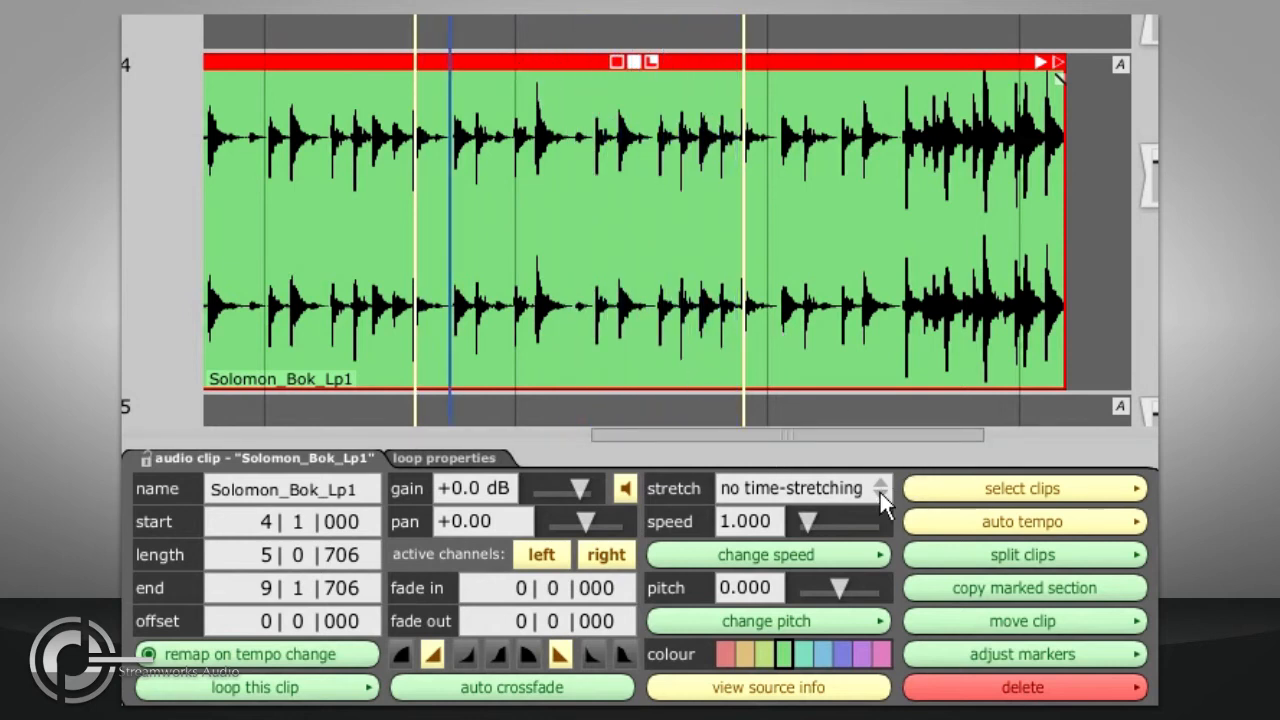
click(940, 556)
click(845, 516)
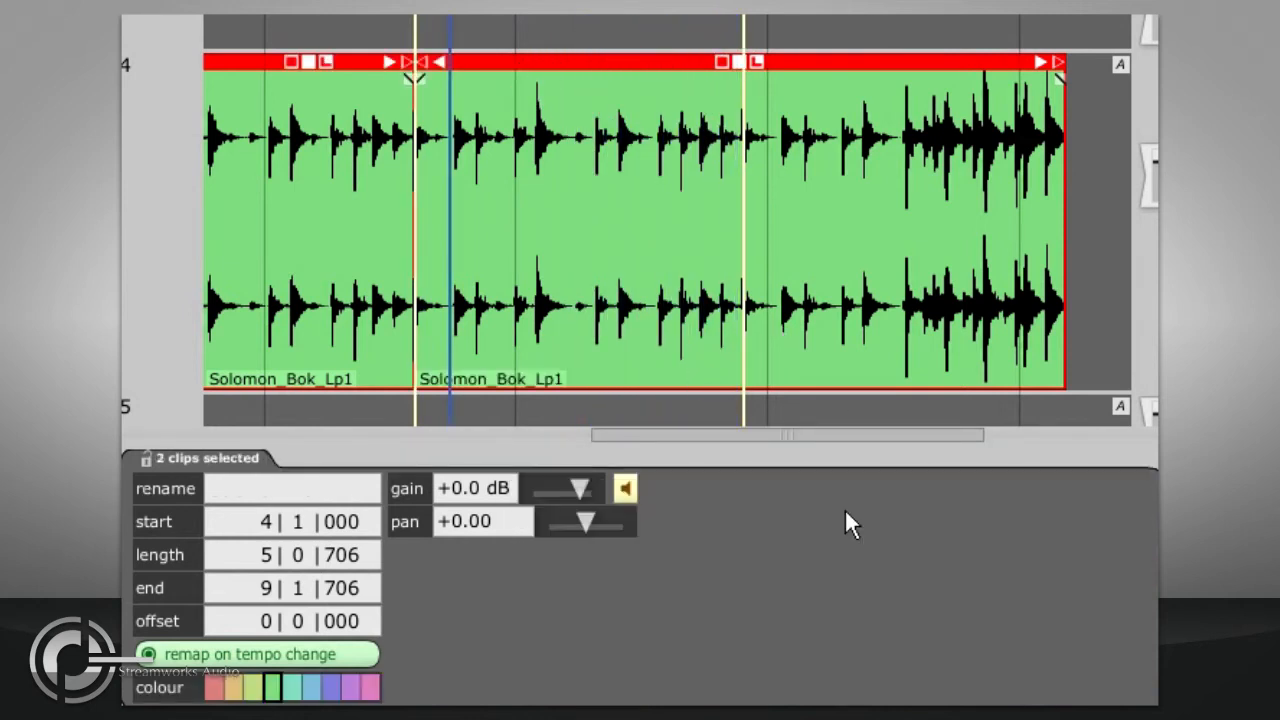
- Split the Solomon_Bok_Lp1 clip at the out marker and delete the two pieces outside the marked section
click(823, 77)
click(1053, 552)
click(953, 535)
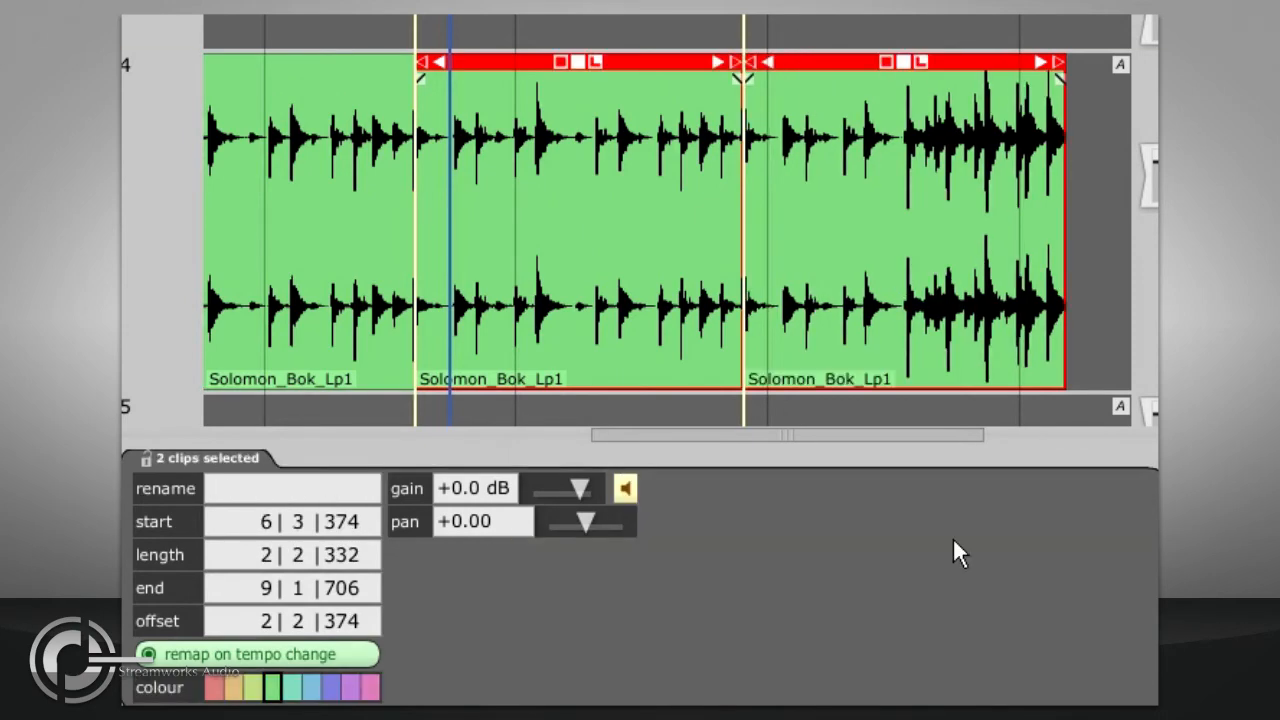
click(995, 82)
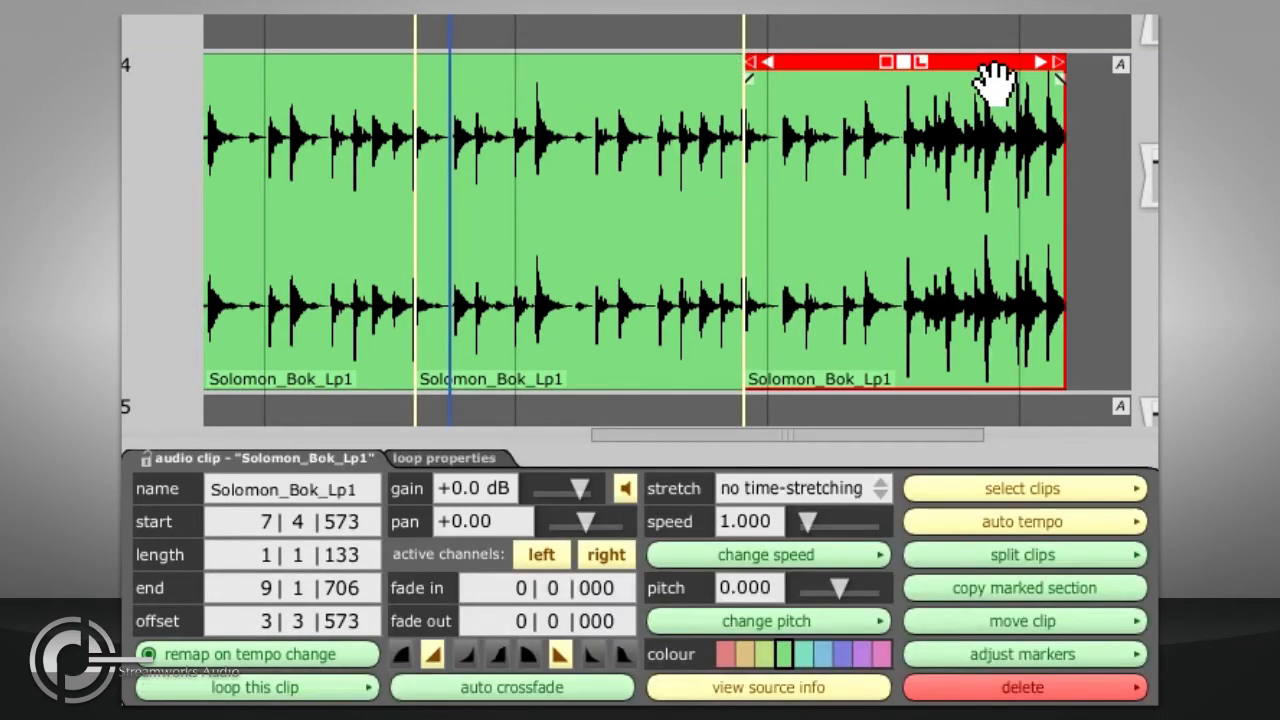
key(Delete)
click(278, 72)
key(Delete)
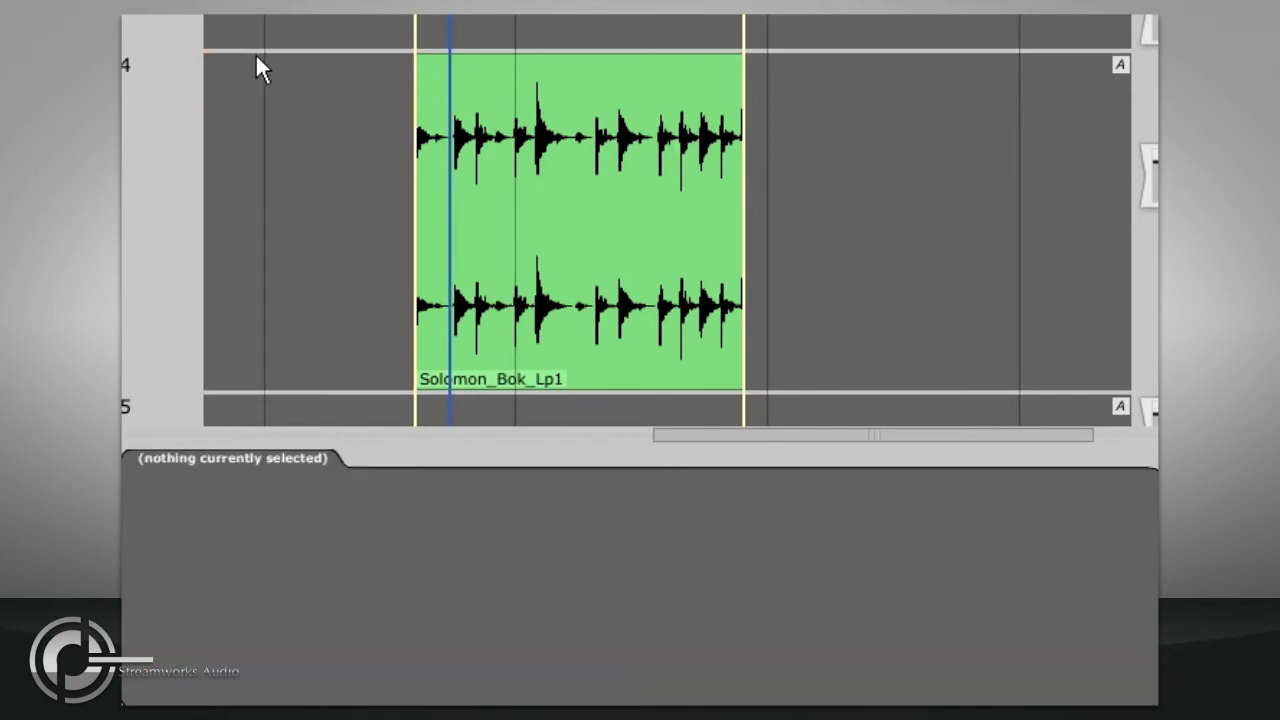
- Set the edit's tempo from the remaining clip's length, assuming the clip lasts 1 bar (92.2 bpm)
click(535, 78)
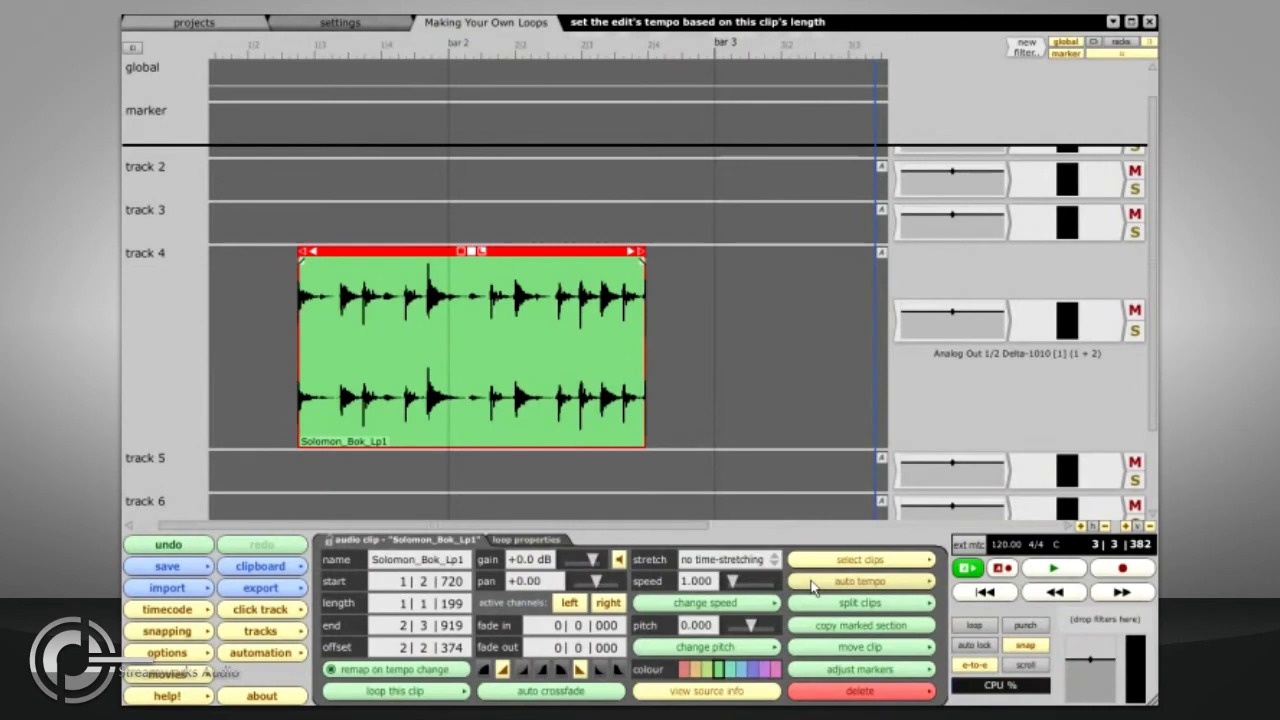
click(812, 587)
mouse_move(788, 560)
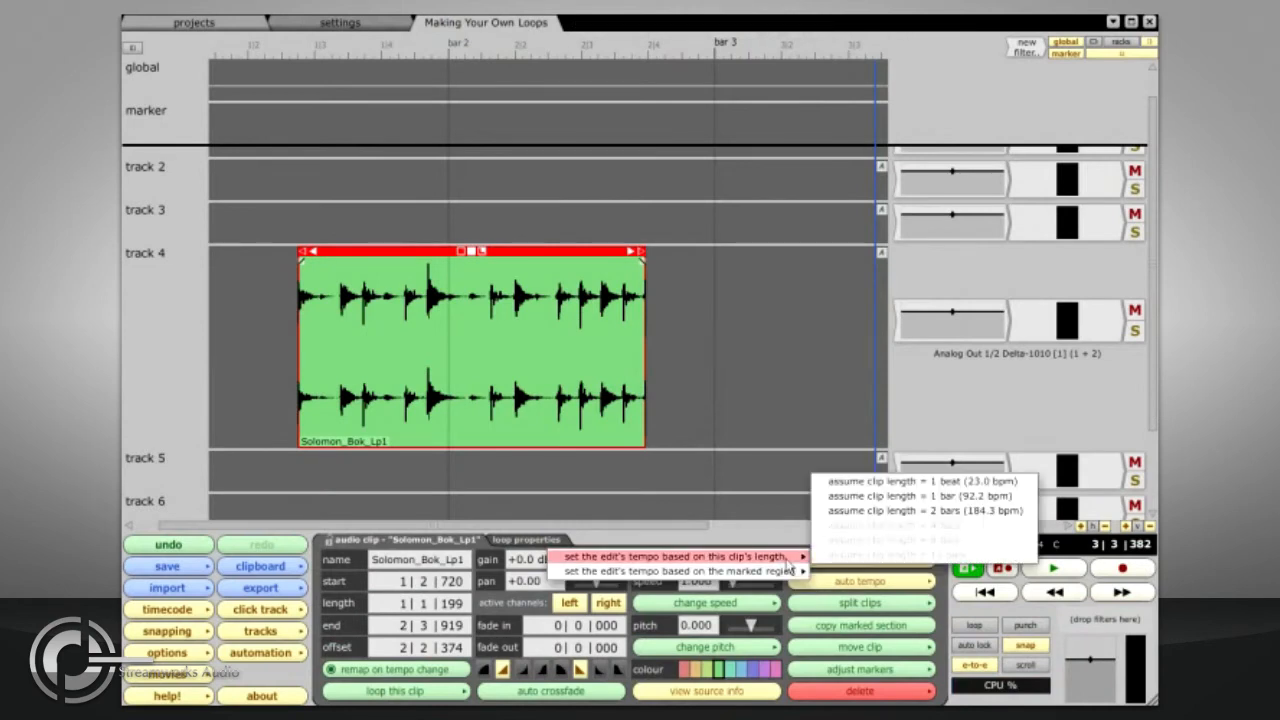
click(918, 495)
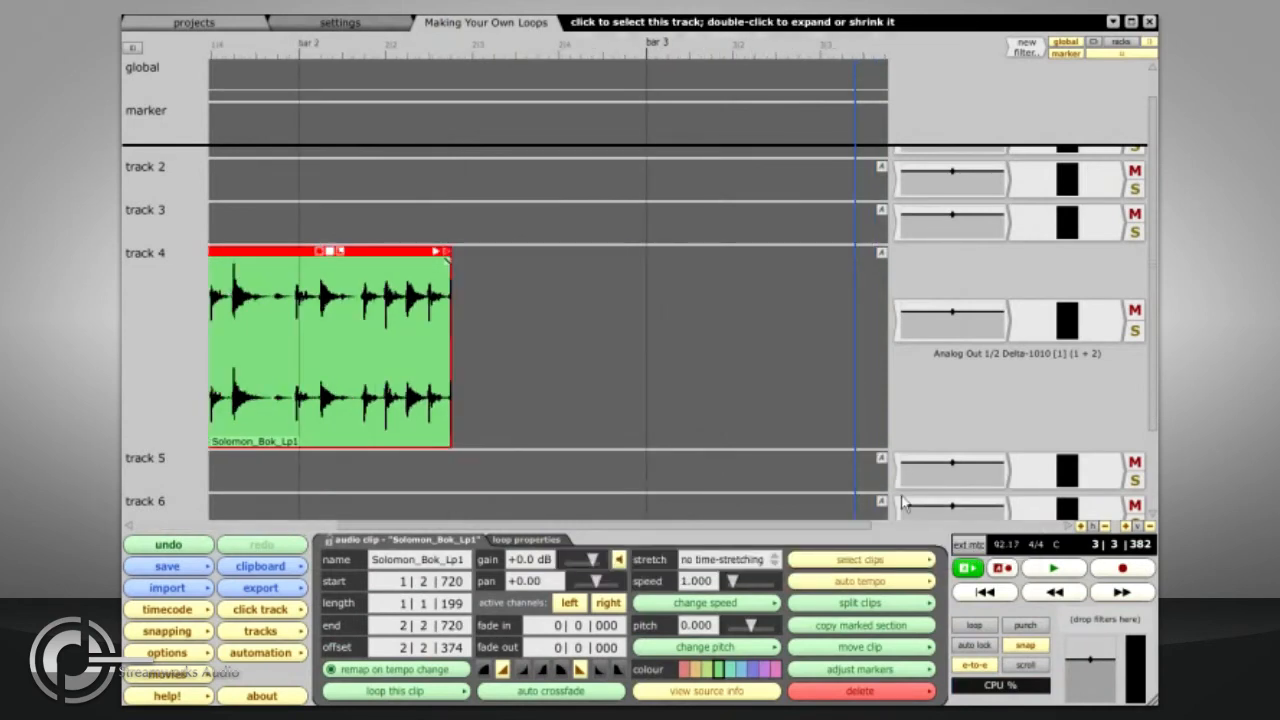
- Return the cursor to the beginning of the edit and move the Solomon_Bok_Lp1 clip to start at 1|1|000
key(Down)
drag(272, 468, 204, 468)
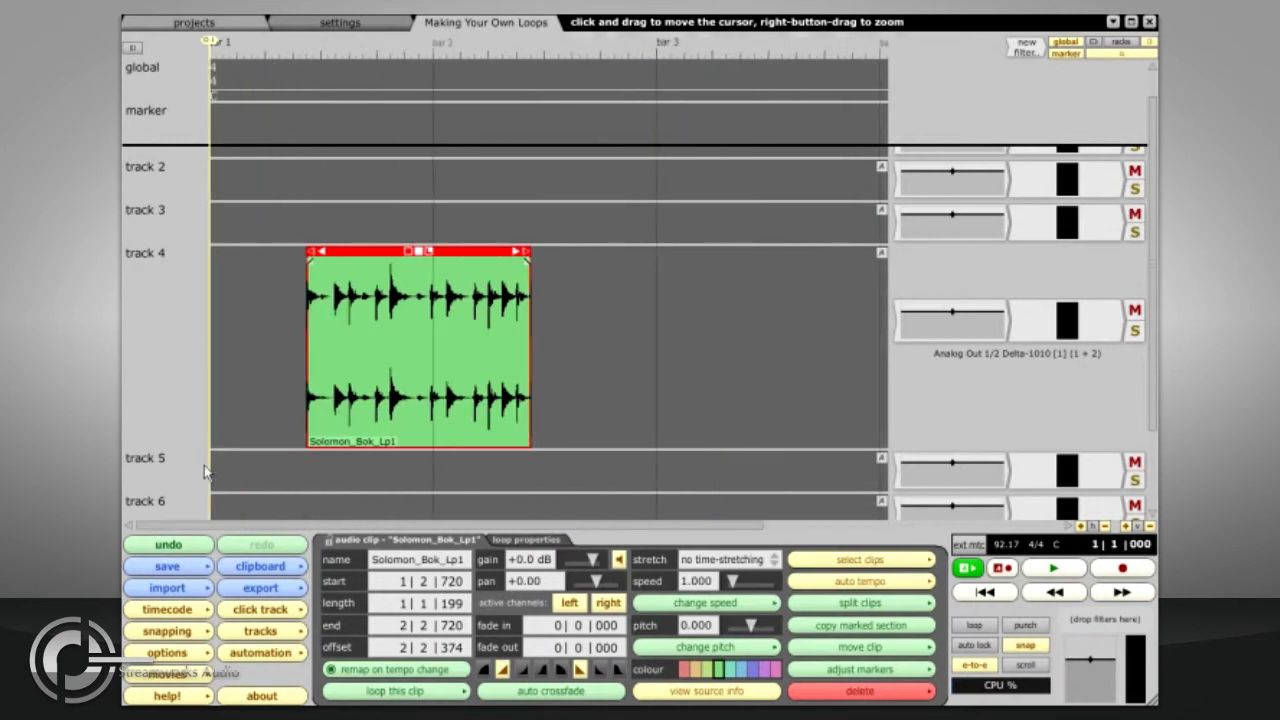
drag(363, 260, 254, 277)
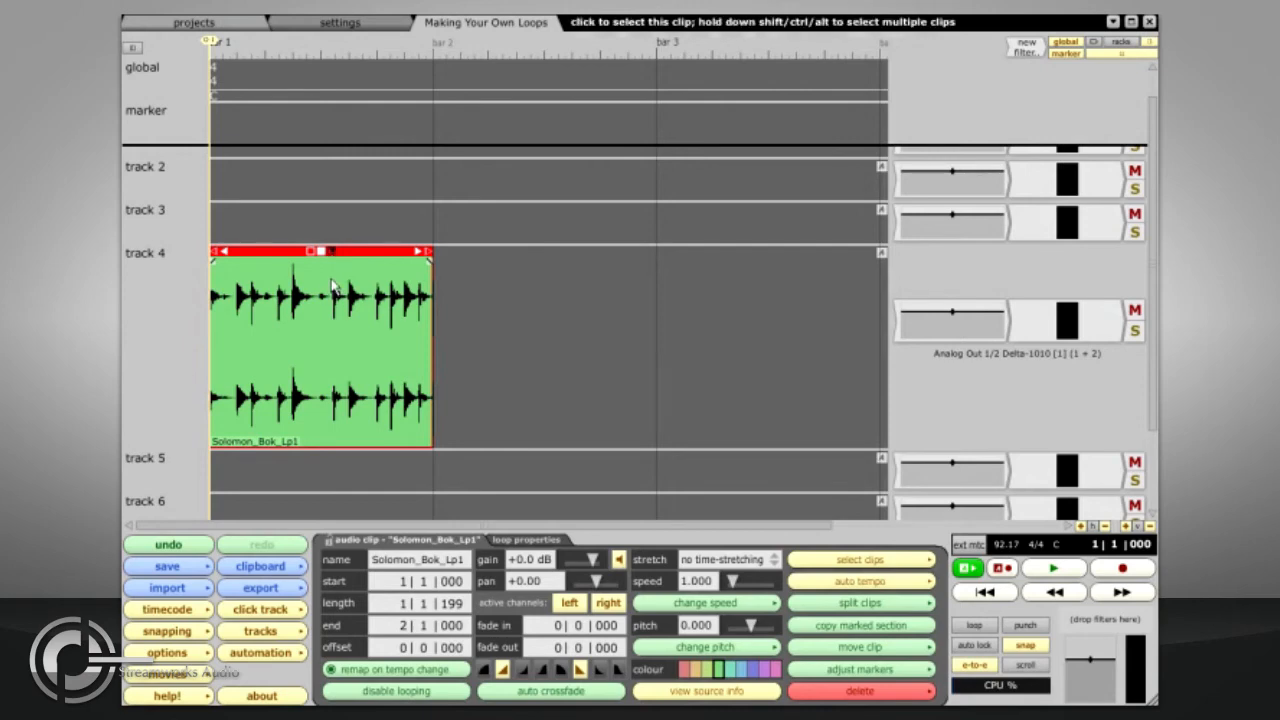
- Try looping the Solomon_Bok_Lp1 clip out to 60 bars and disable its looping again
drag(430, 258, 825, 262)
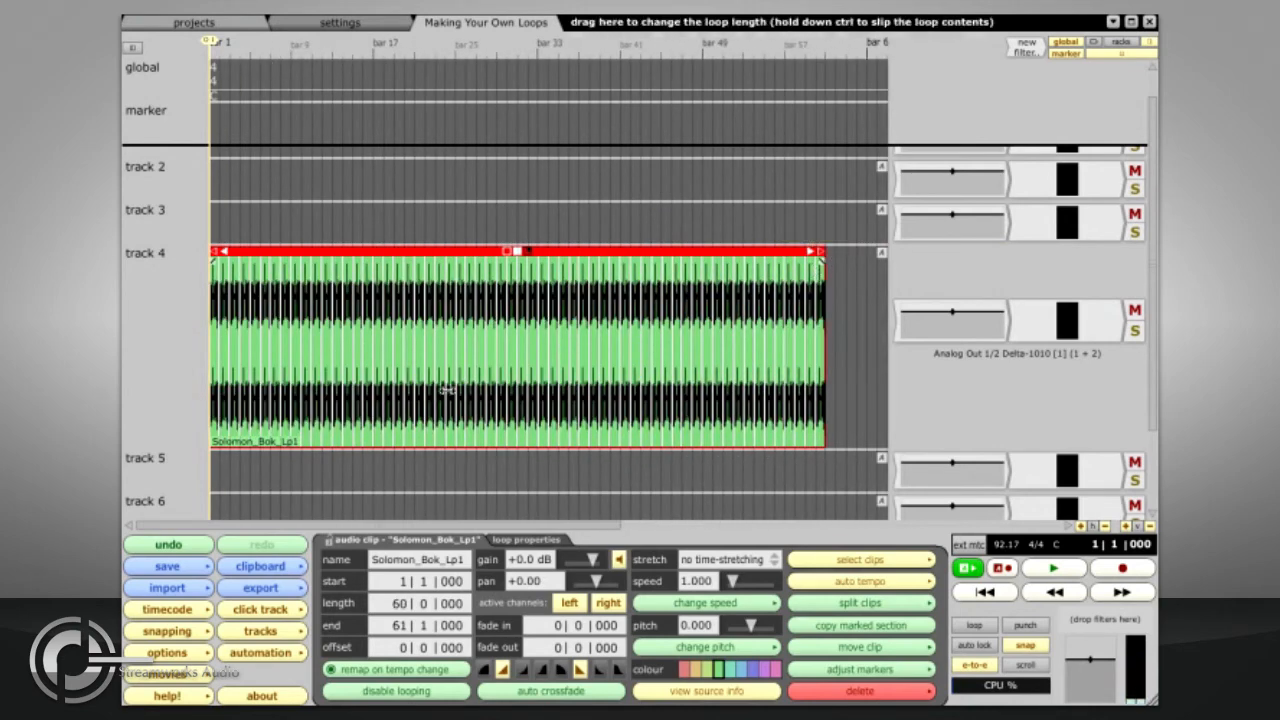
click(335, 690)
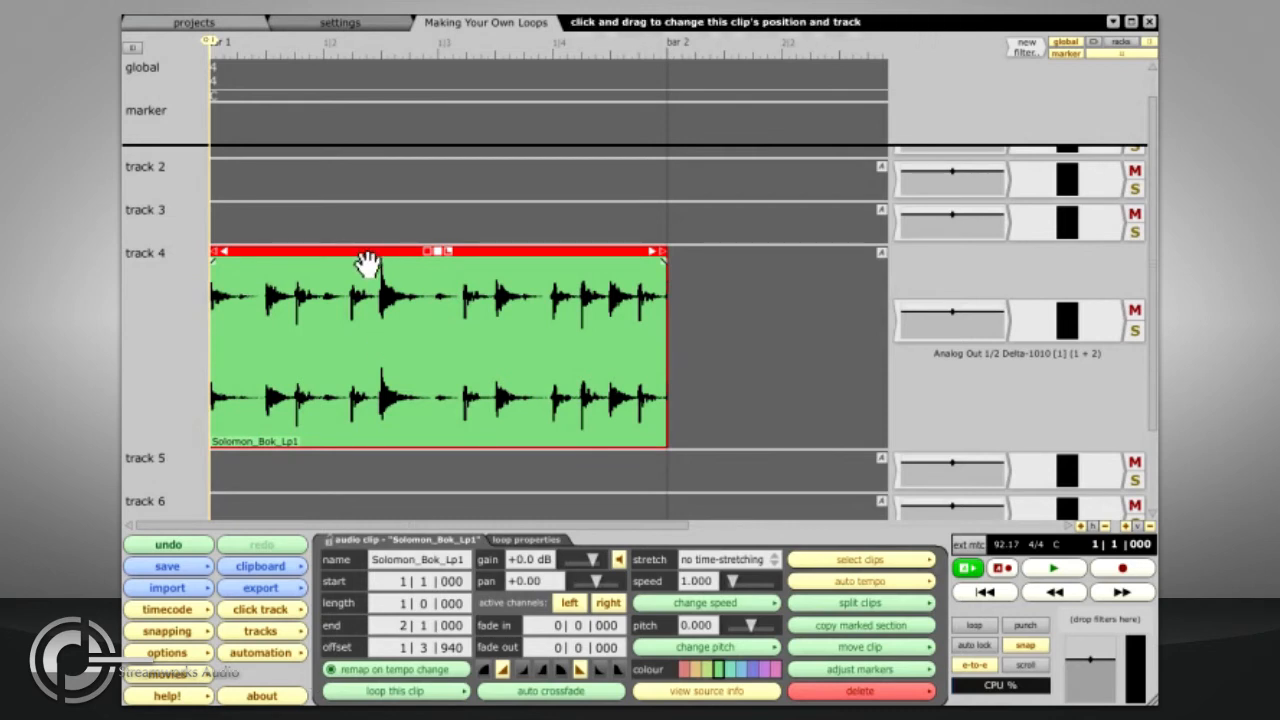
- Start rendering track 4 to a specific file named Solomon Loop in the Rendered folder
click(167, 295)
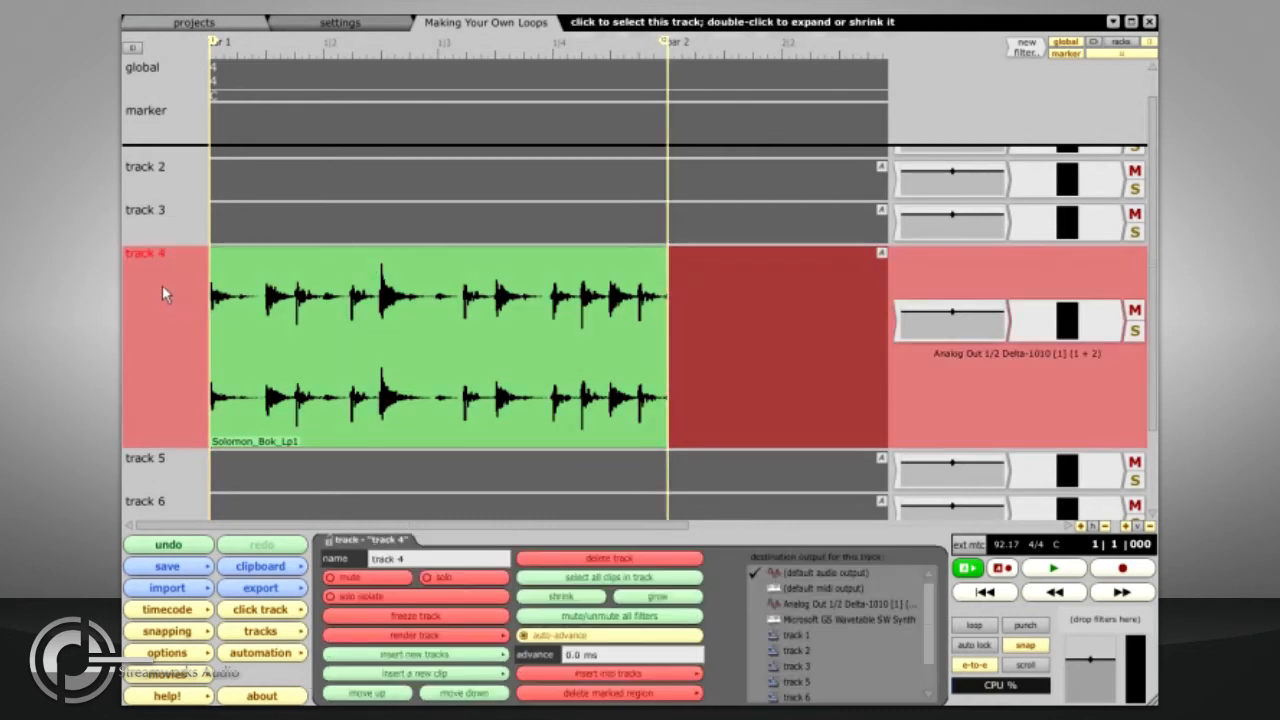
click(389, 638)
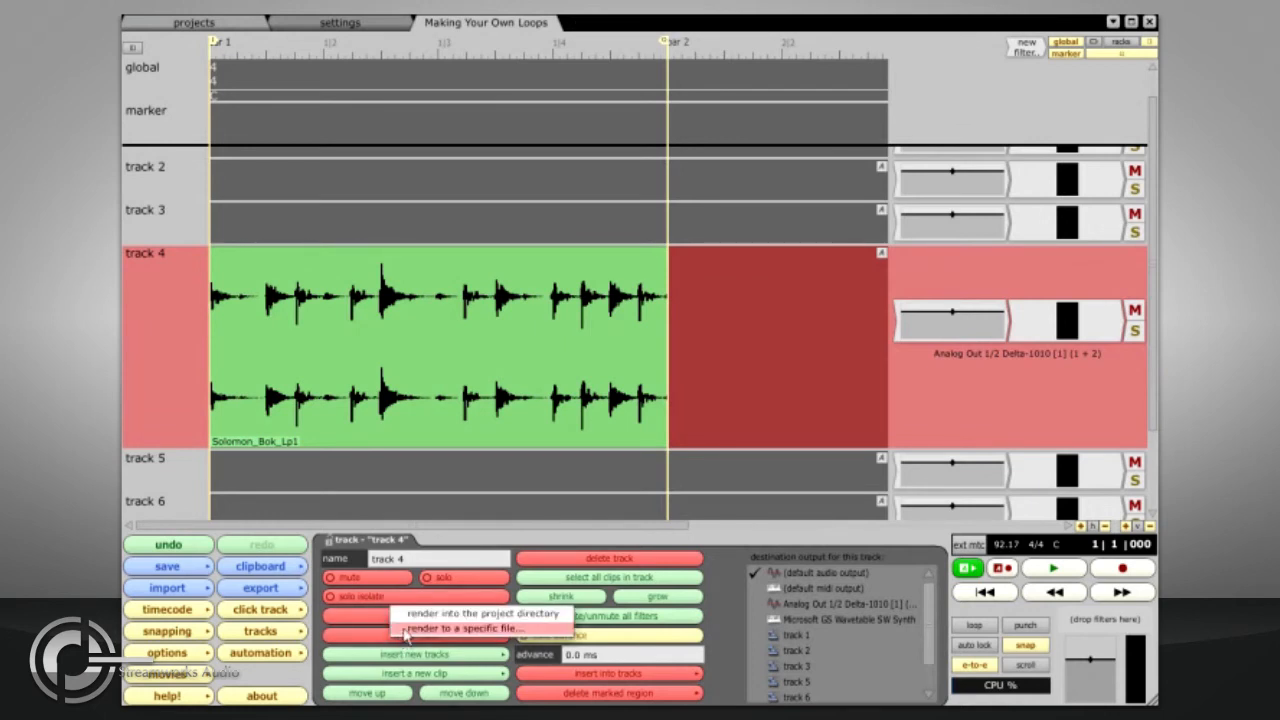
click(405, 630)
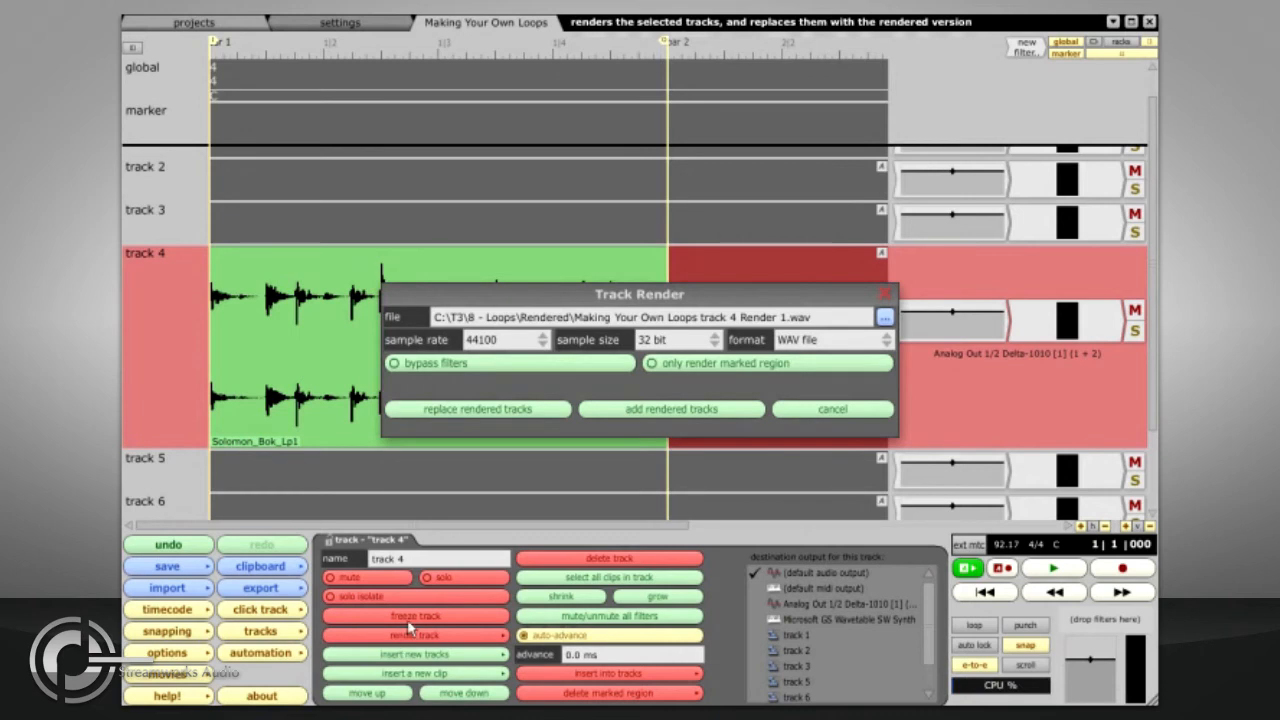
click(884, 318)
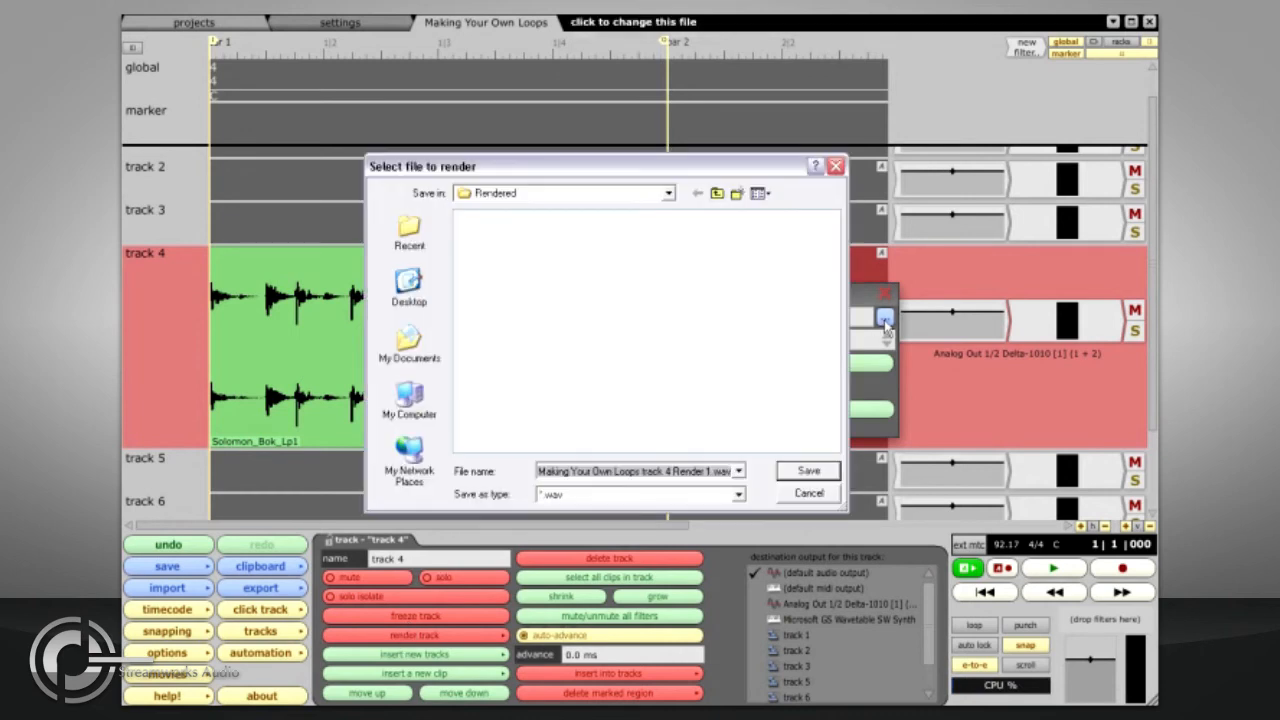
text(Solomon Loop)
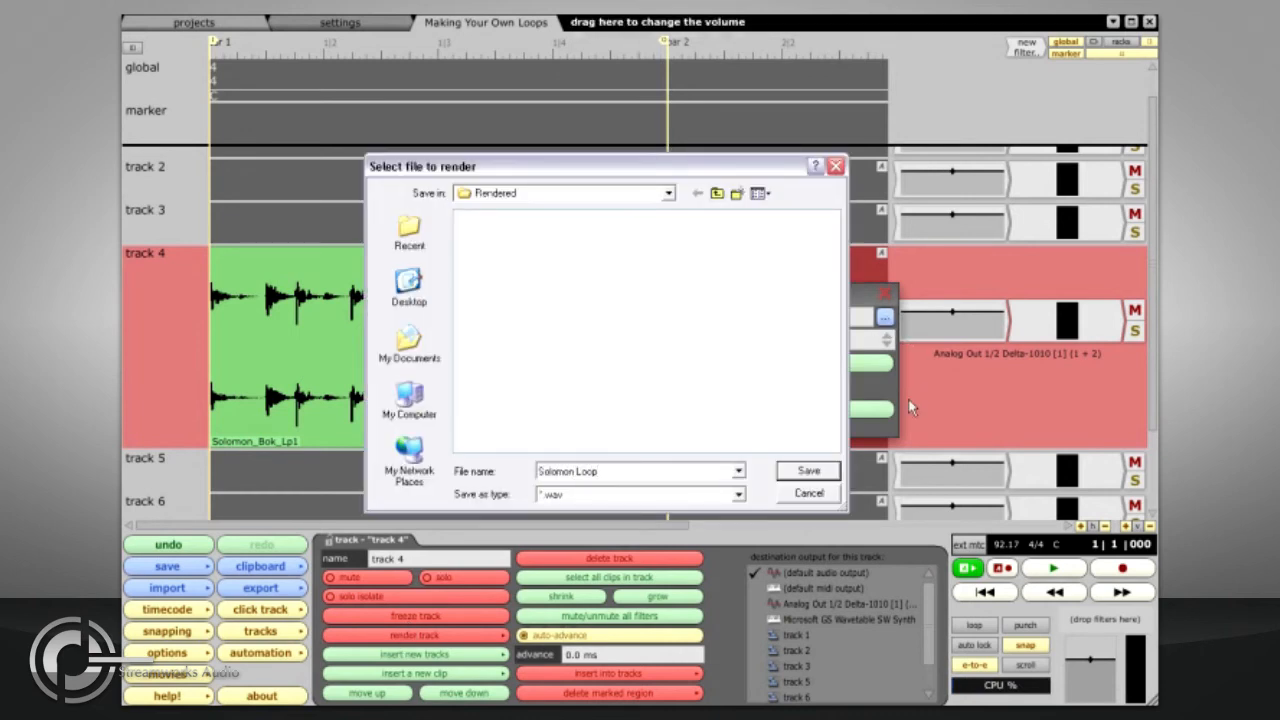
click(818, 470)
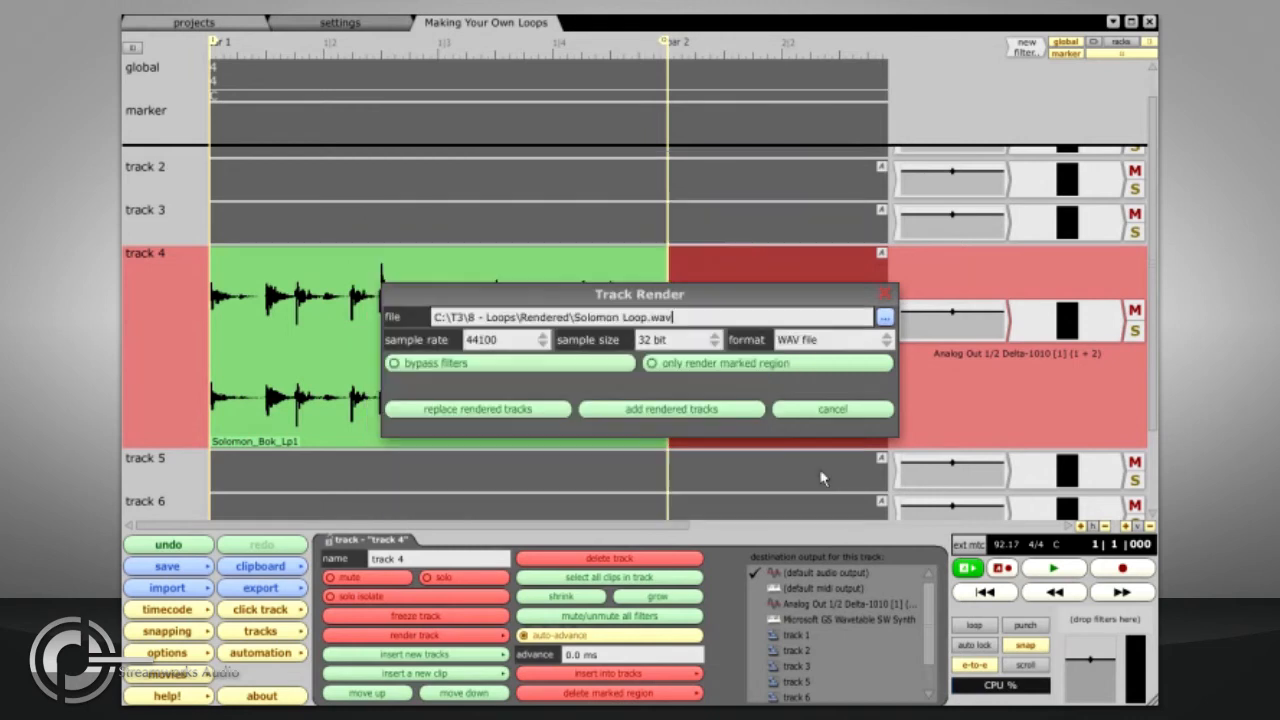
- Render only the marked region at 24 bit and replace the track with the rendered result
click(676, 344)
click(675, 394)
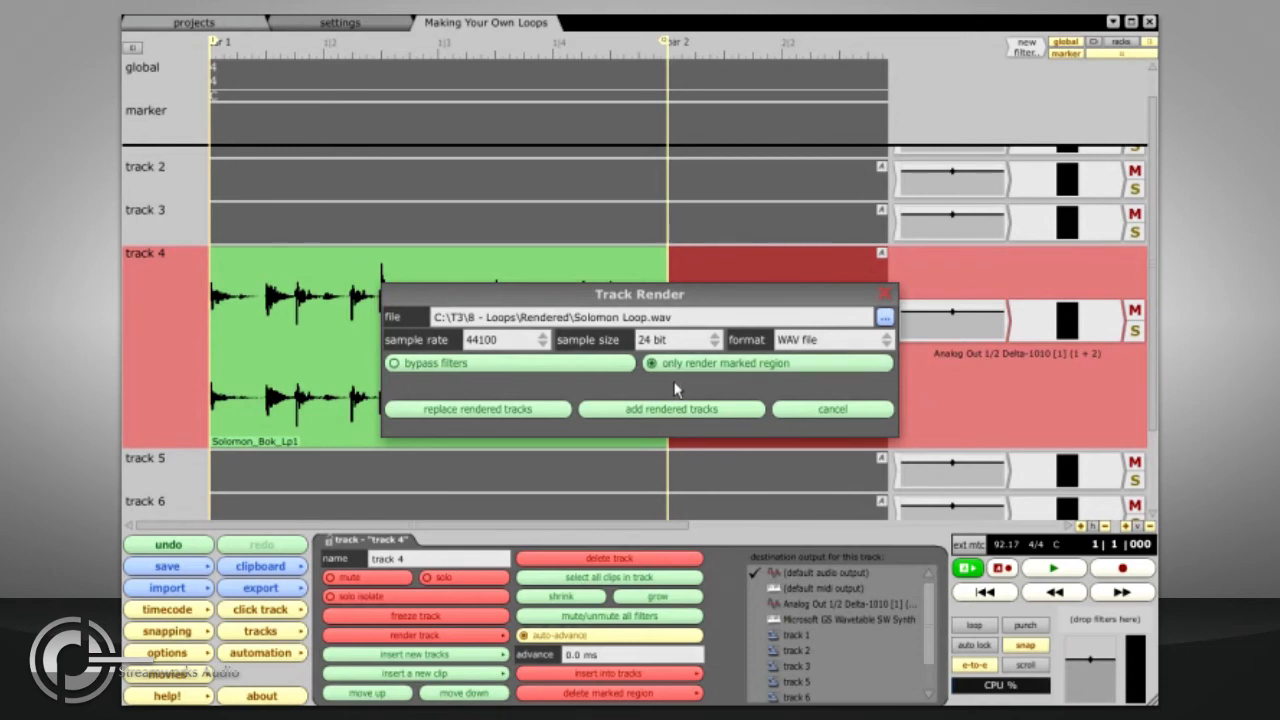
click(505, 415)
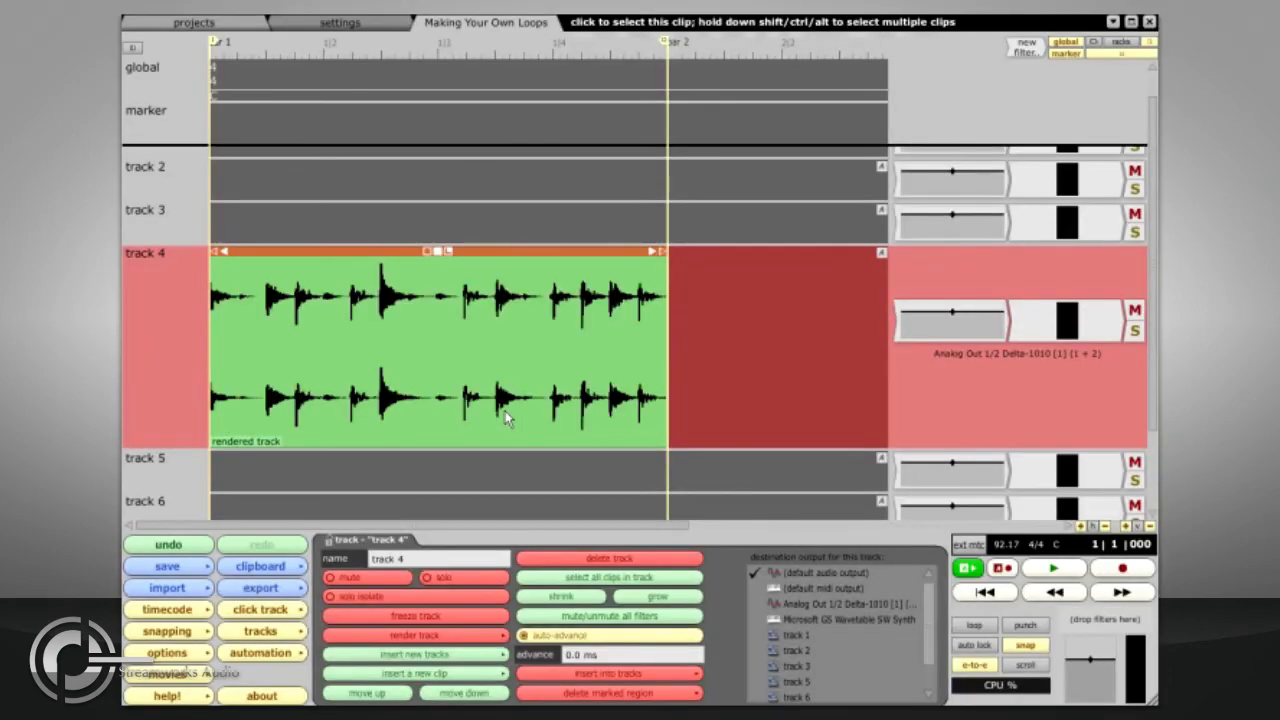
- Play the rendered clip on track 4 to check how it sounds
key(space)
key(Down)
key(Down)
key(Down)
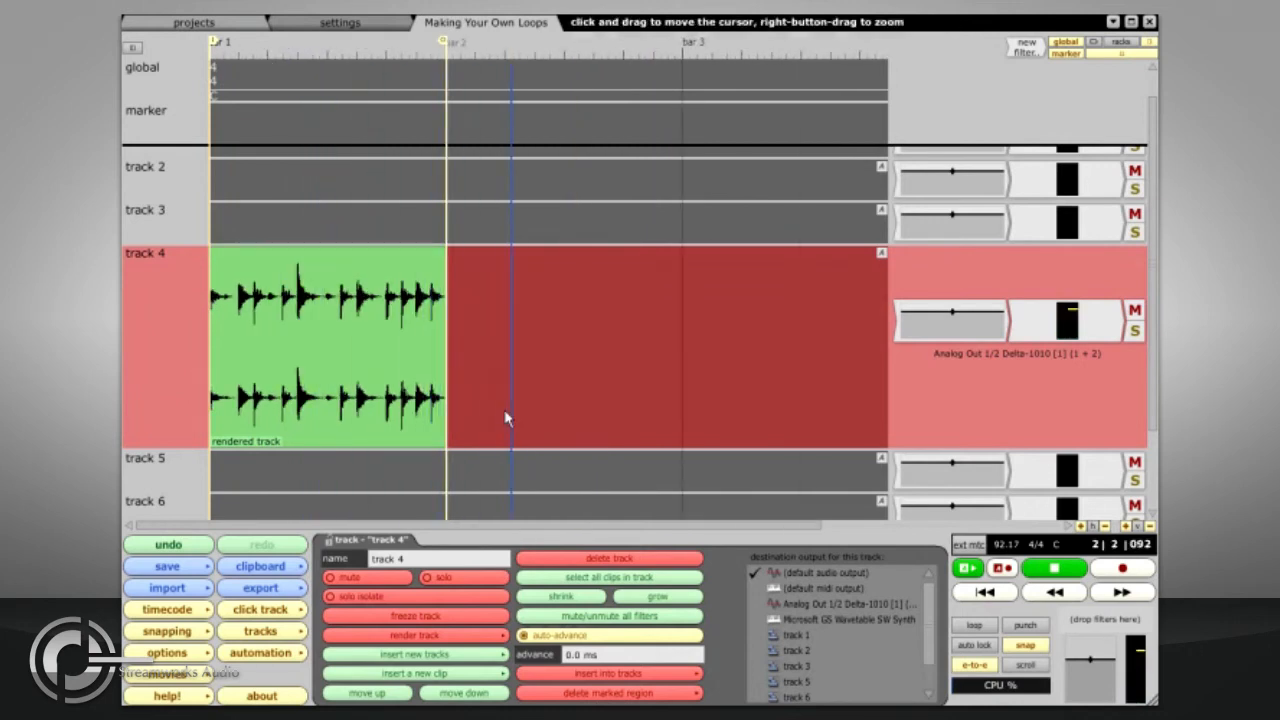
- Open the rendered clip's loop properties and examine the time signature choices
click(397, 251)
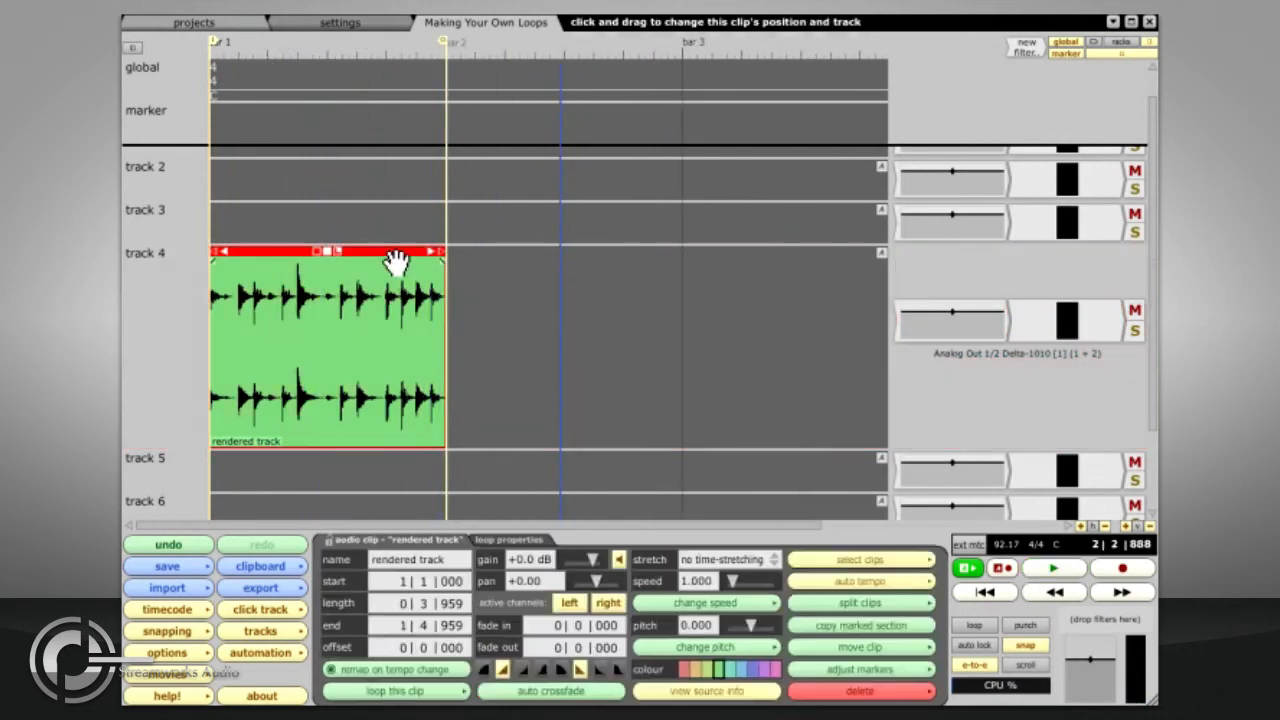
click(490, 541)
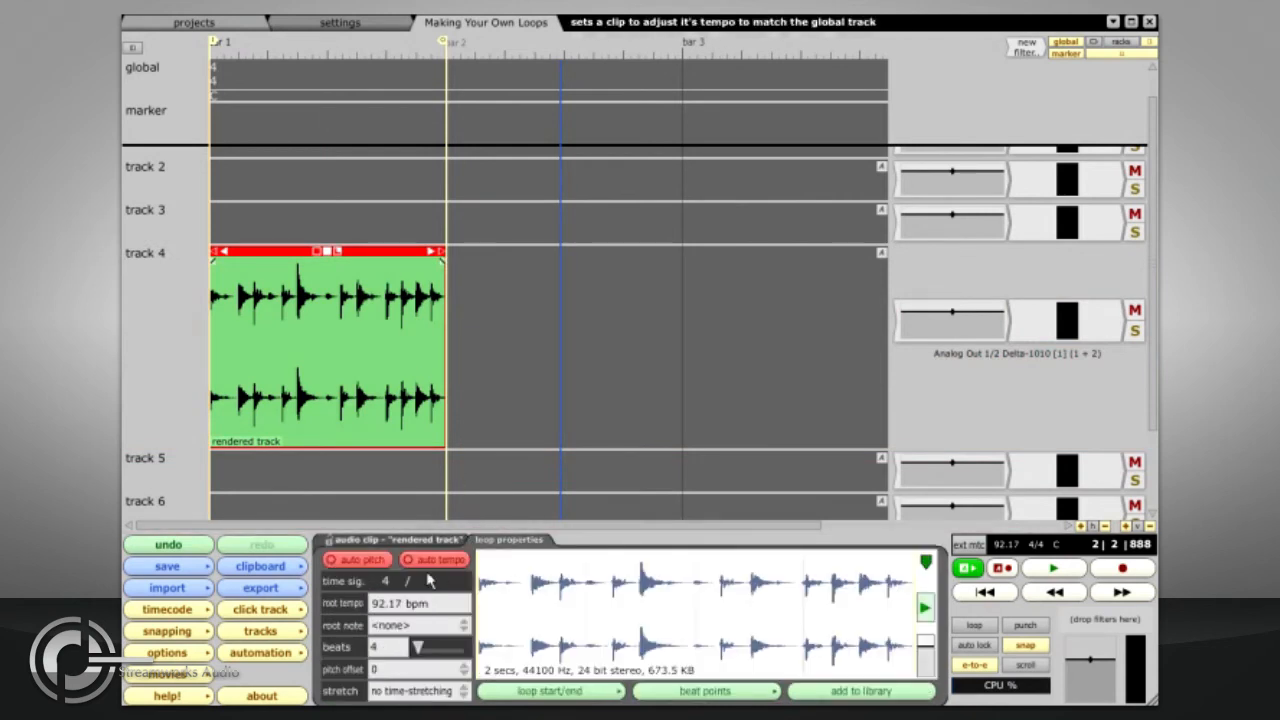
click(385, 582)
click(380, 581)
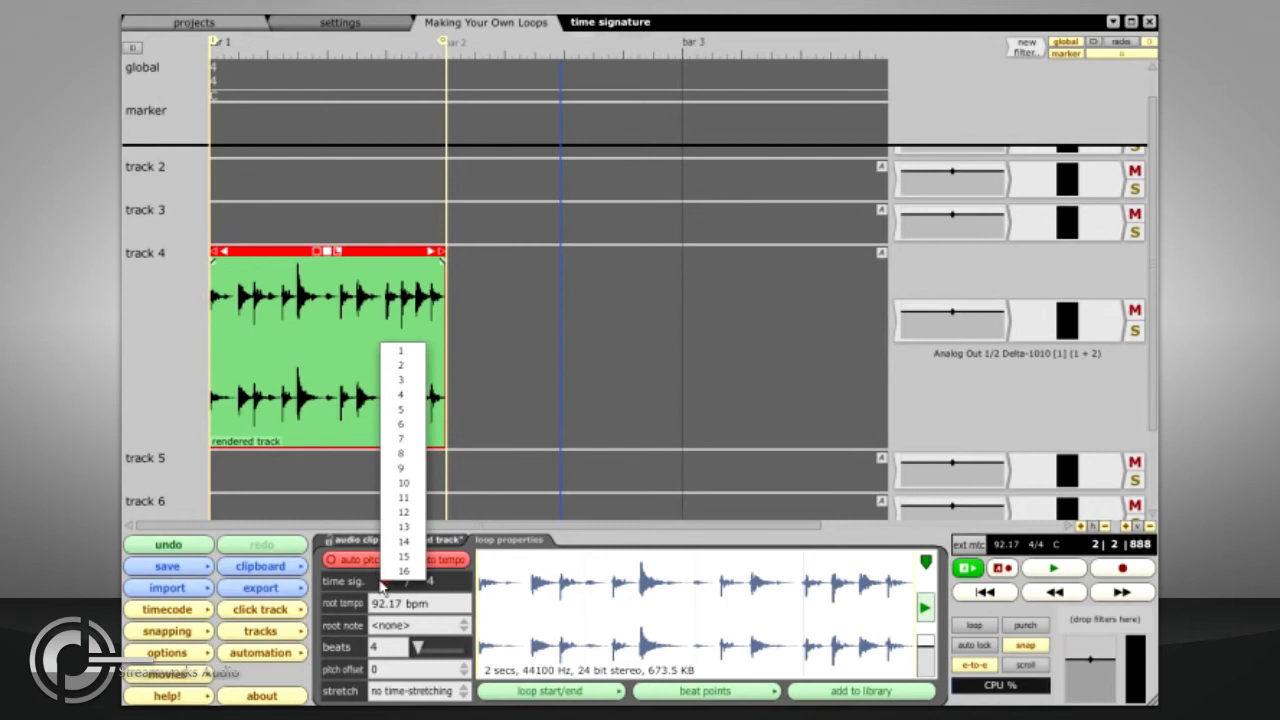
click(376, 584)
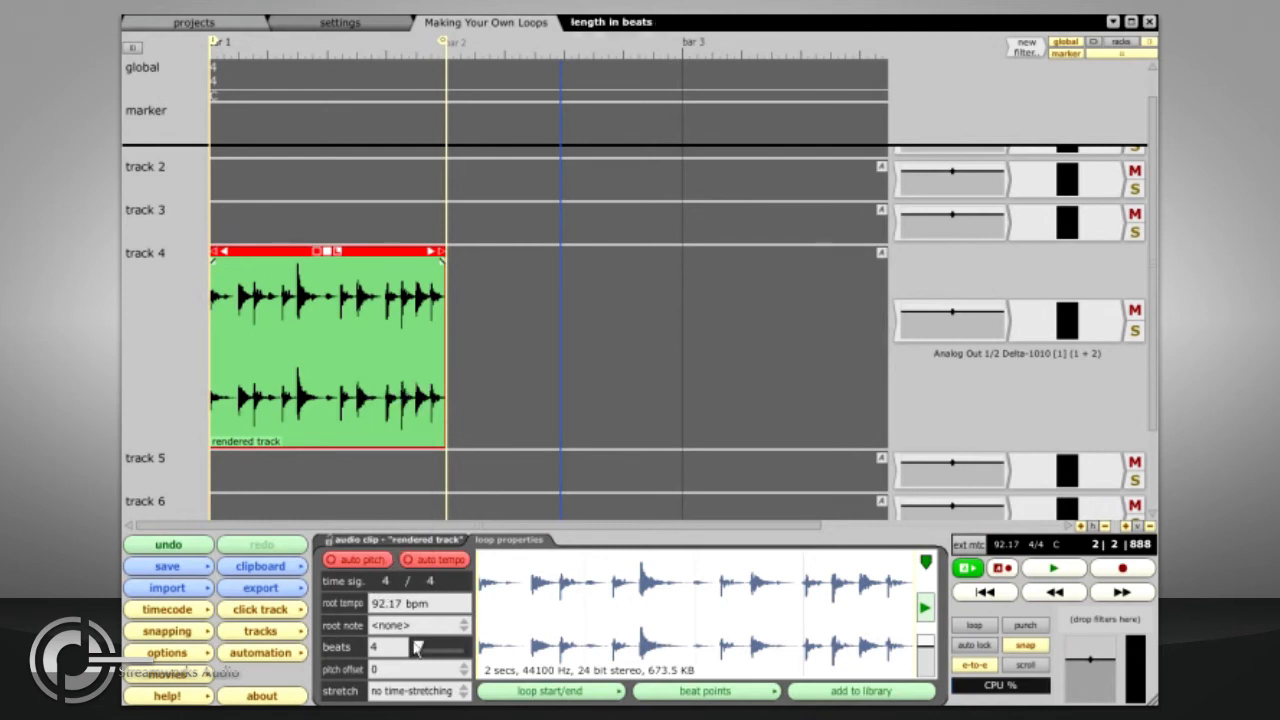
- Try a loop length of 5 beats for the rendered clip and set it back to 4
drag(418, 648, 421, 648)
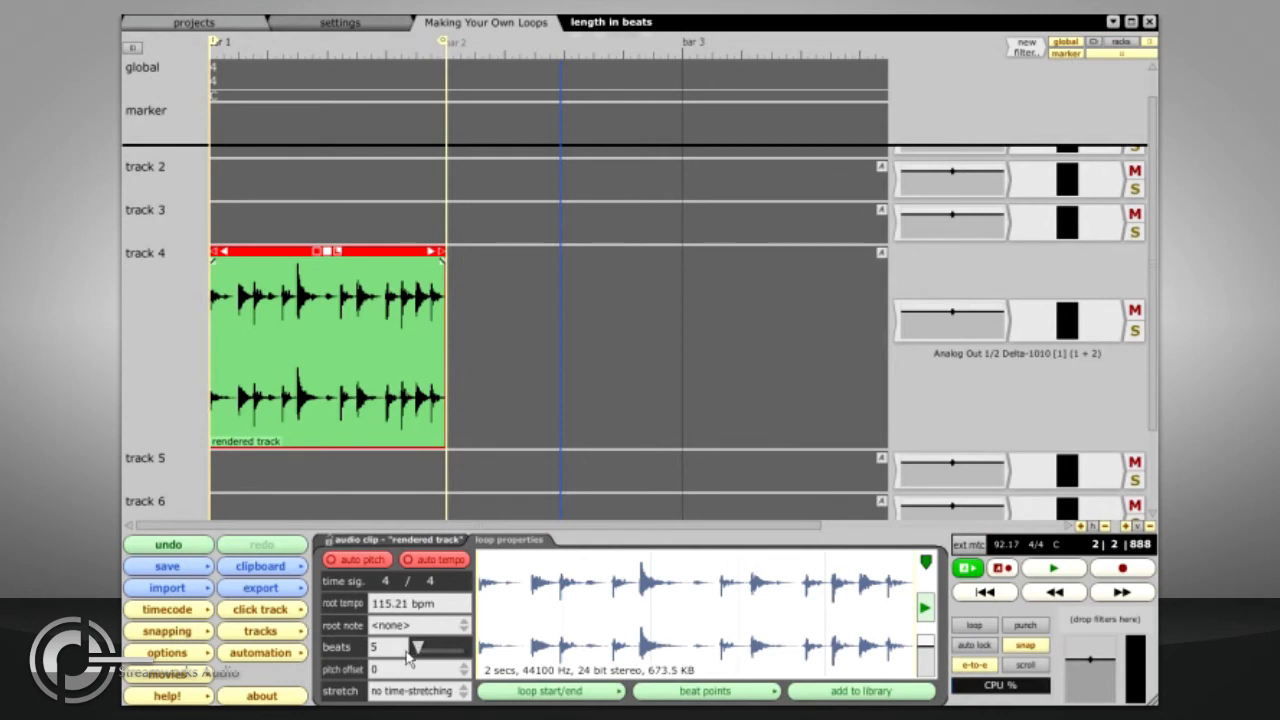
drag(420, 648, 417, 648)
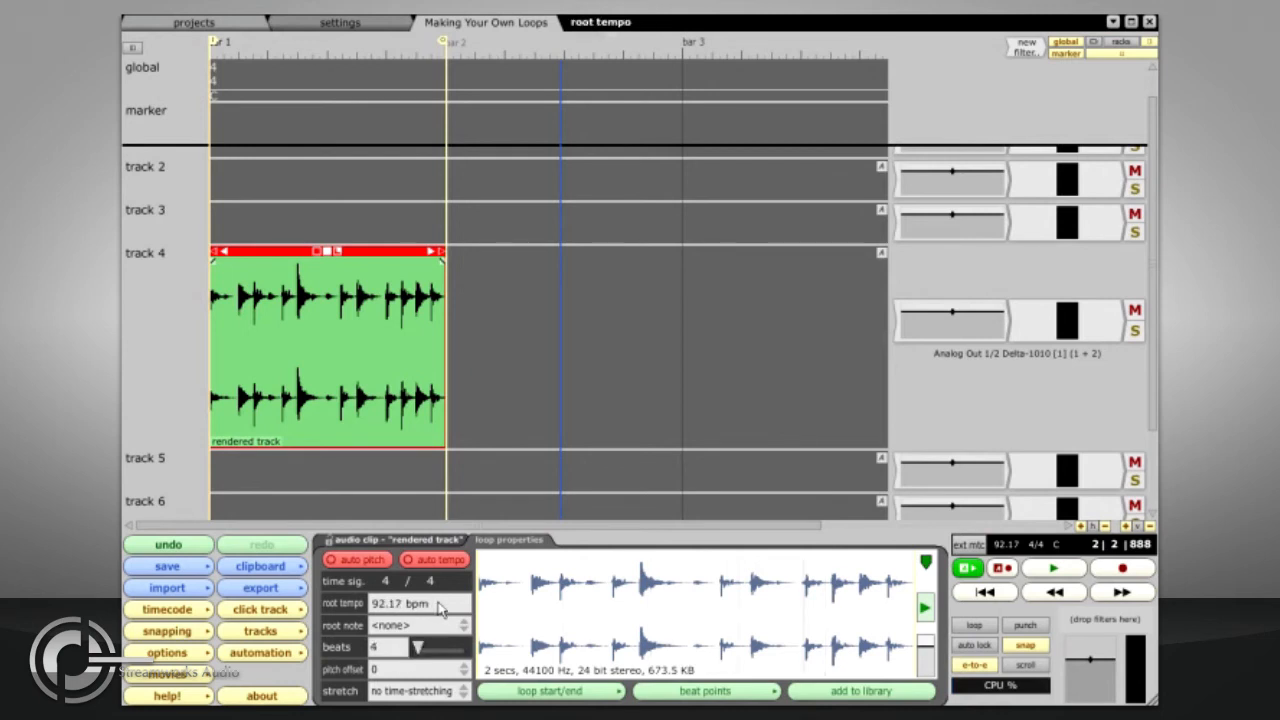
- Enable auto tempo for the rendered clip and set the edit's tempo to 120 bpm
click(438, 562)
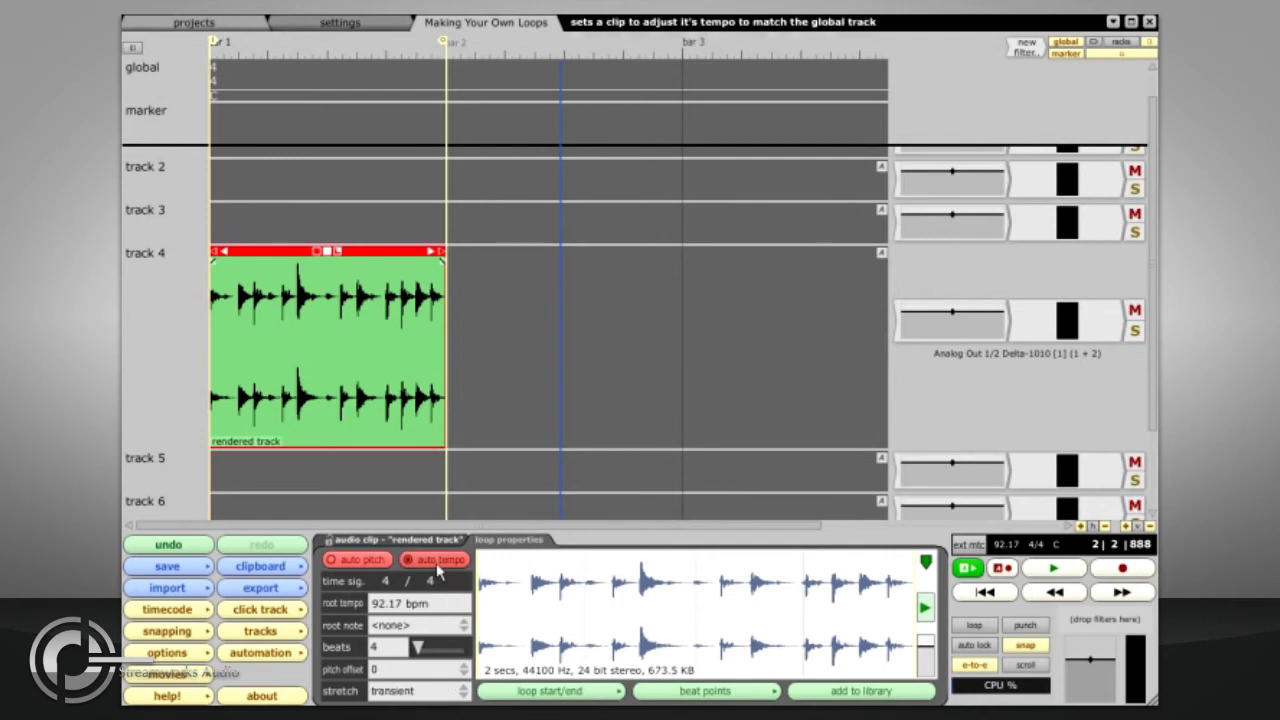
click(1005, 544)
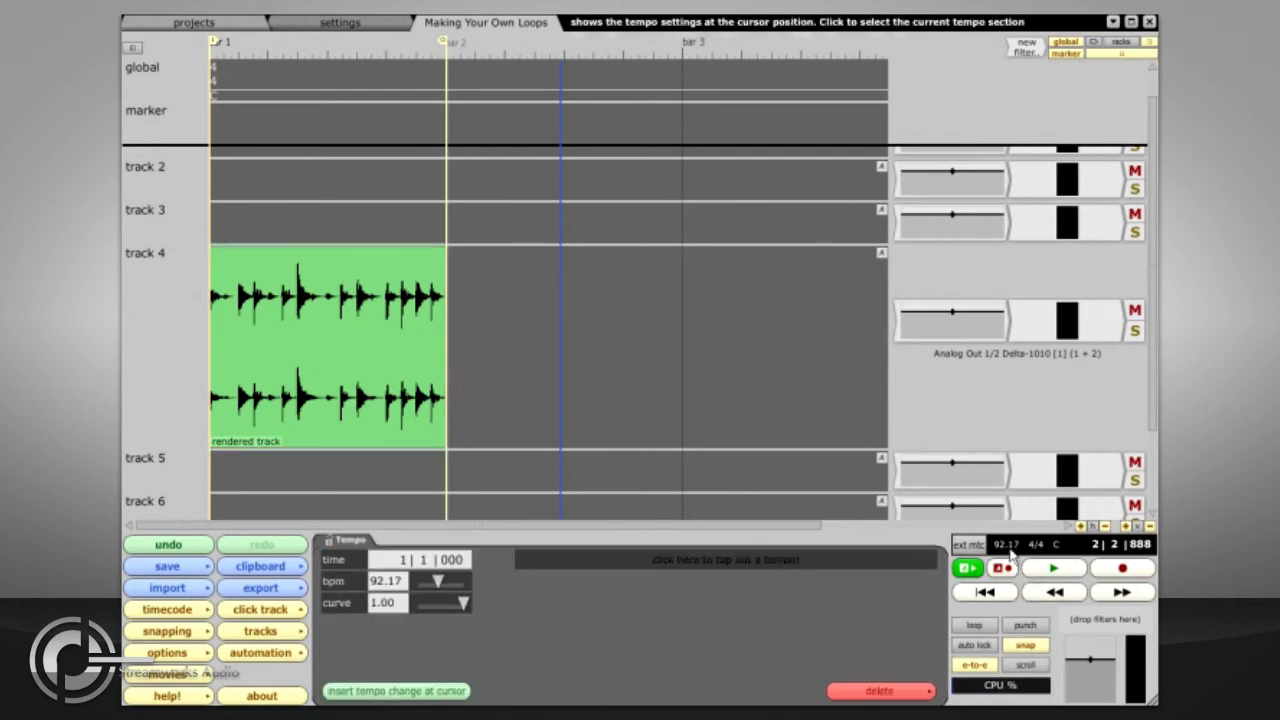
click(384, 582)
text(120)
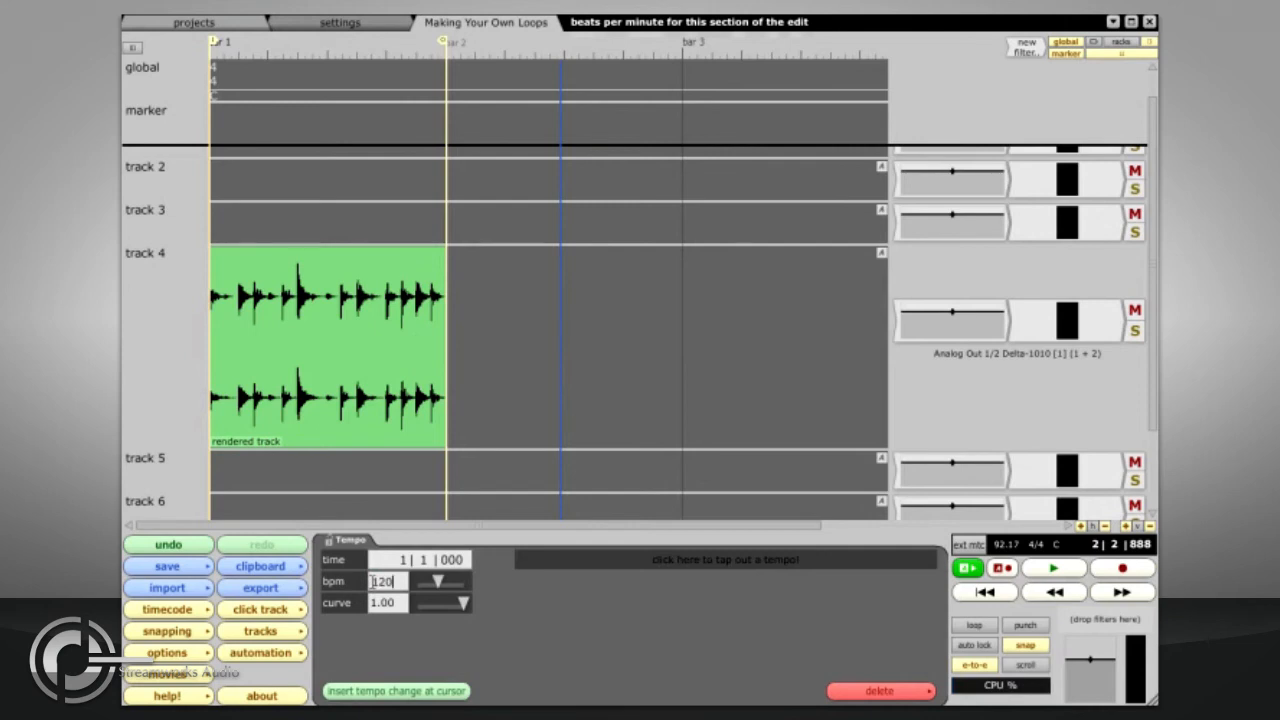
key(Return)
- Loop the rendered clip out to a length of 10 bars 1 beat while playing it at the new tempo
key(space)
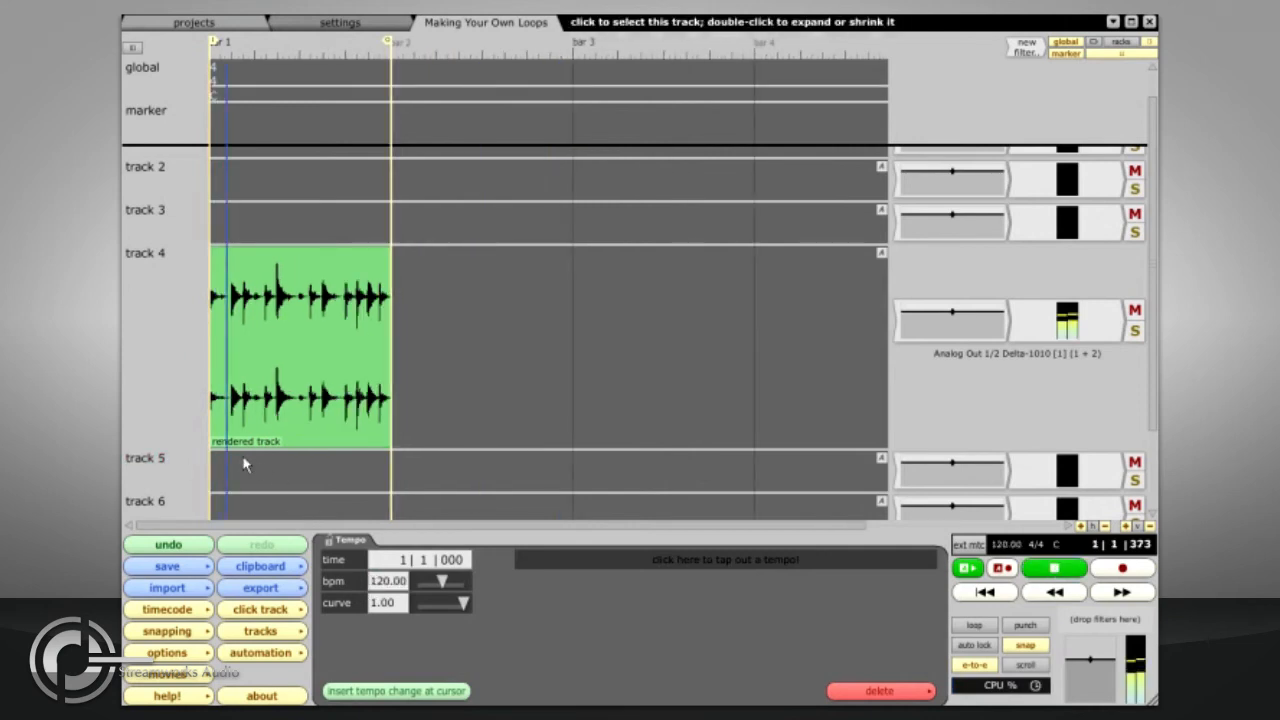
click(285, 440)
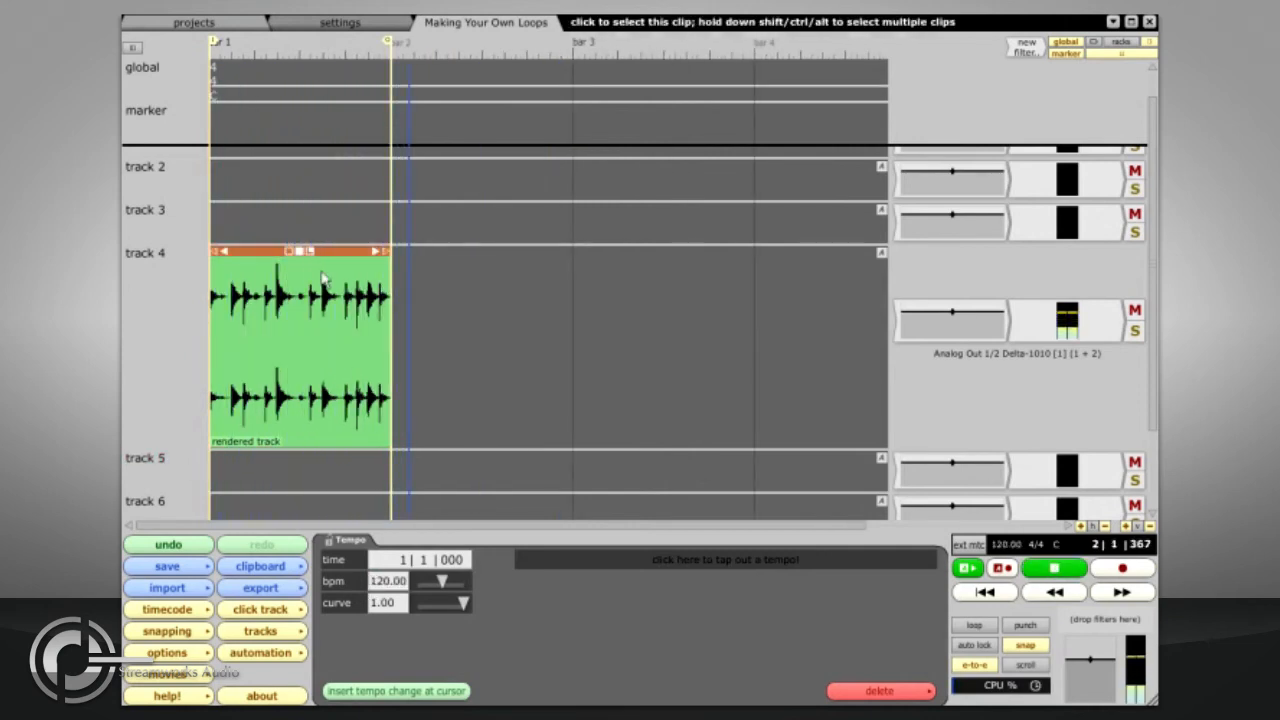
drag(386, 256, 825, 292)
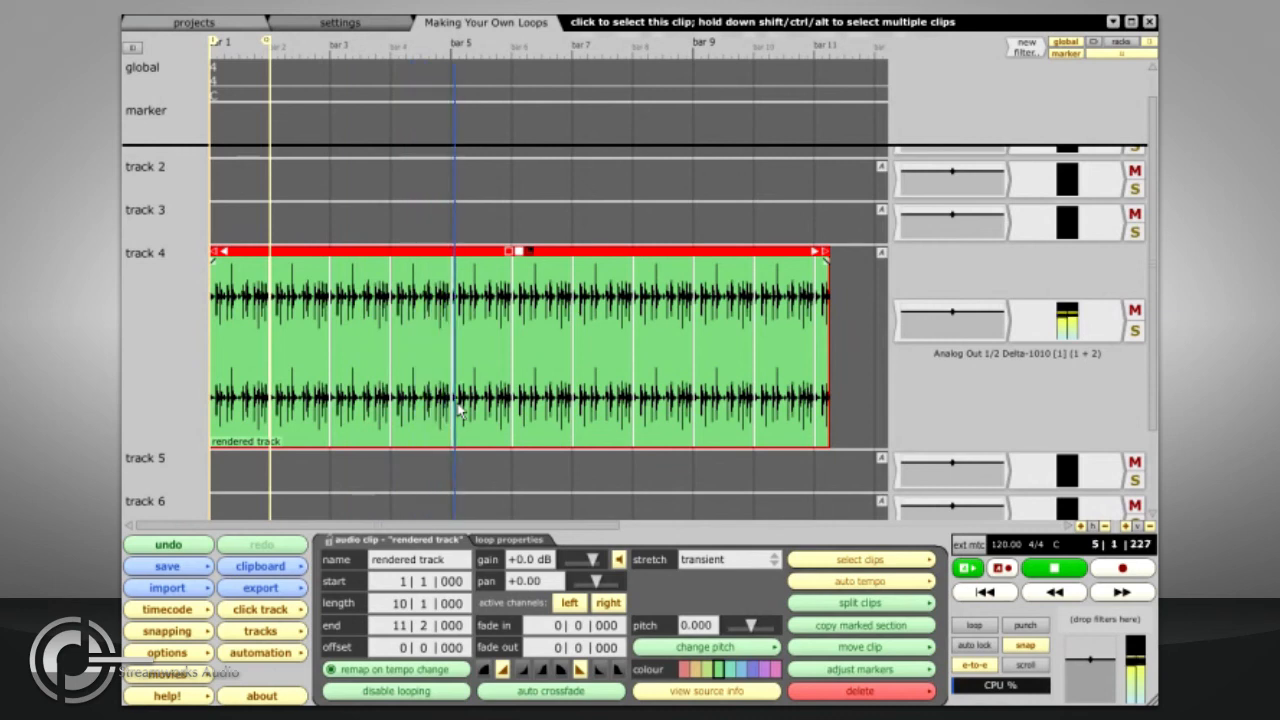
key(space)
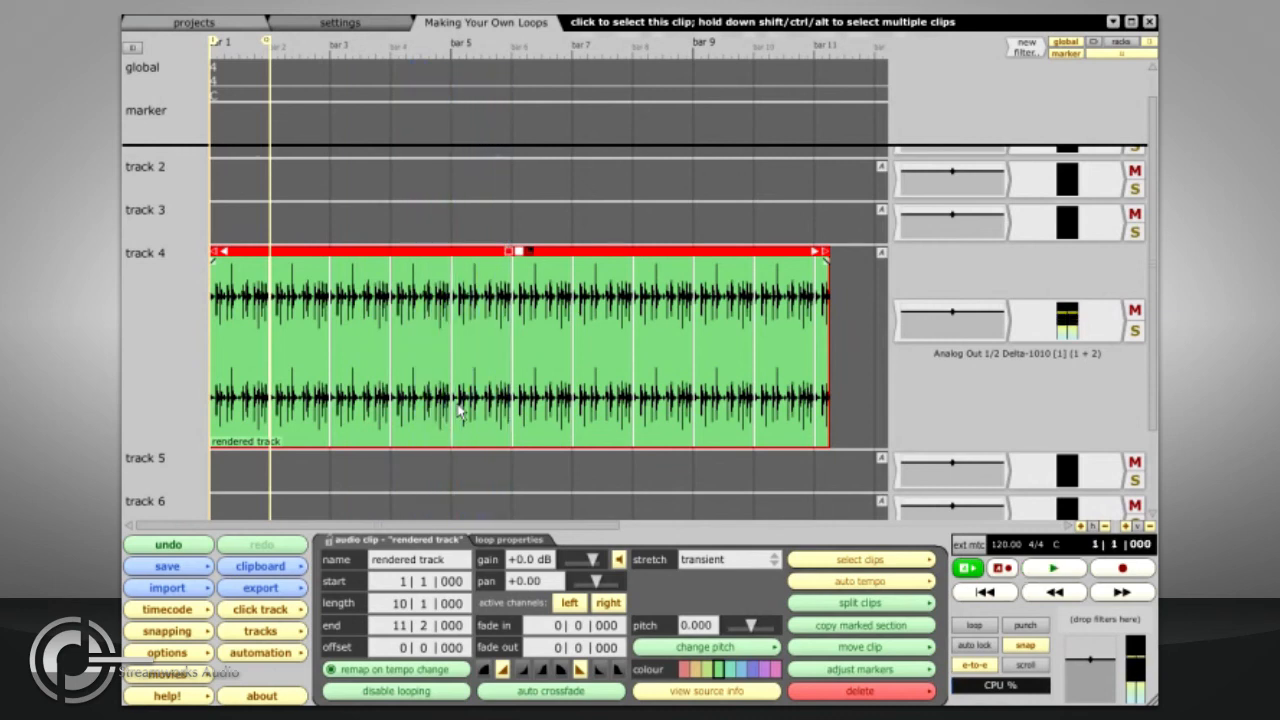
- Add a beat point at the loudest hit in the rendered clip's loop waveform and auto detect the remaining beat points
click(518, 541)
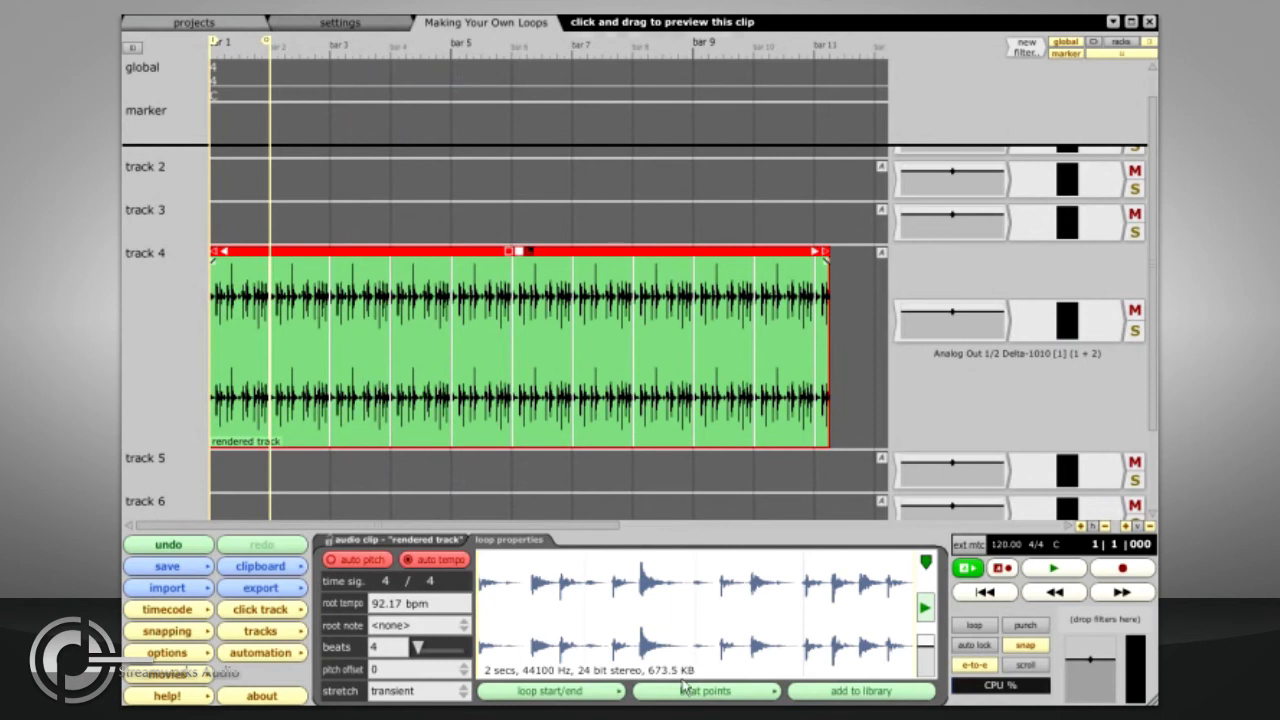
drag(927, 561, 640, 562)
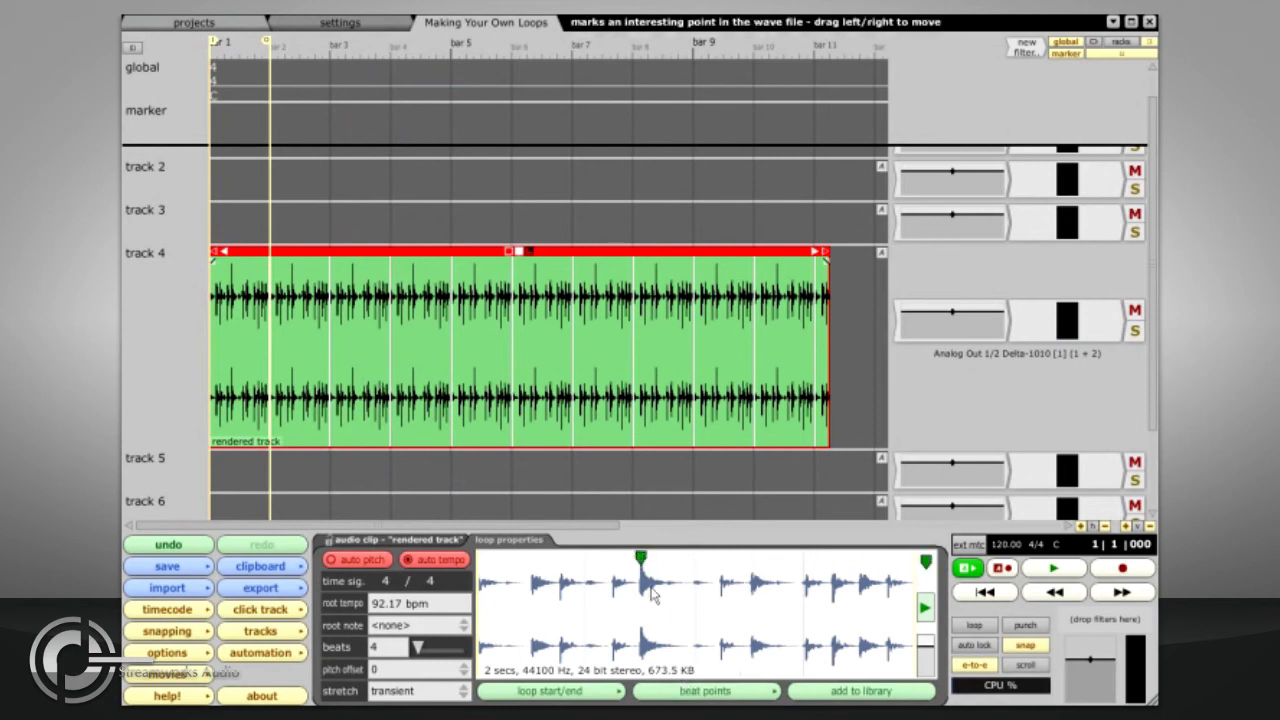
click(665, 692)
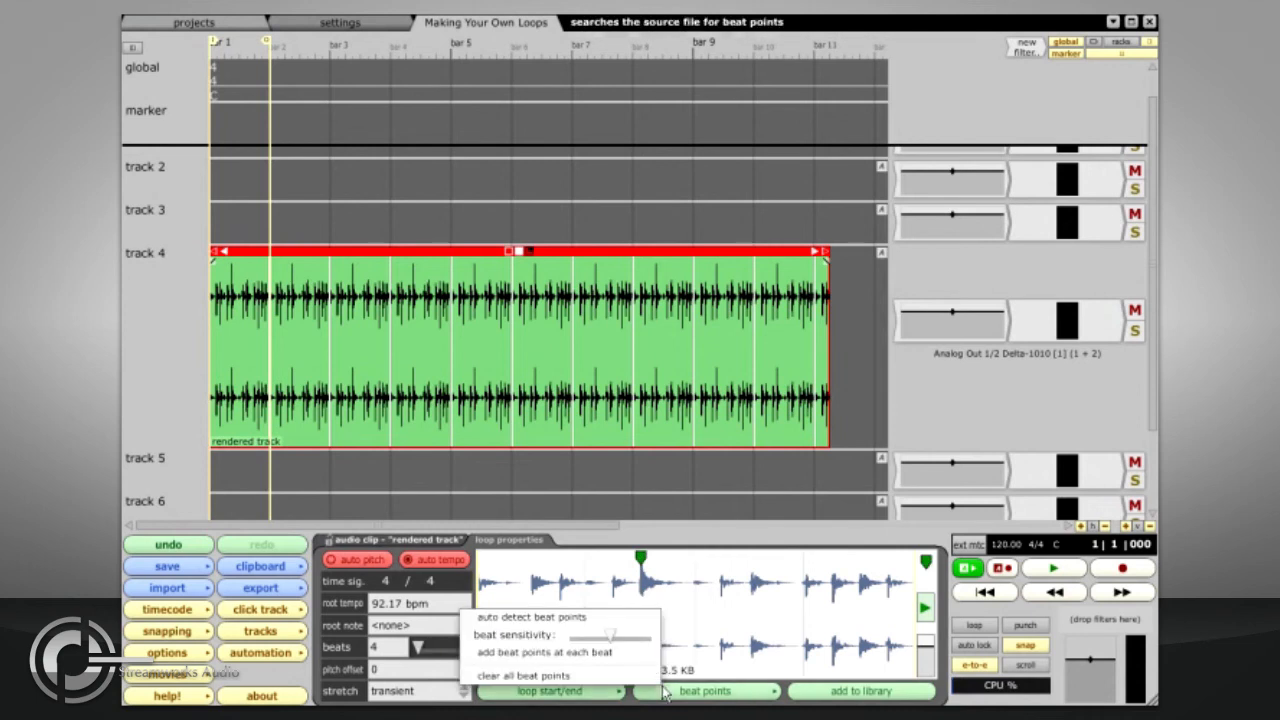
click(625, 617)
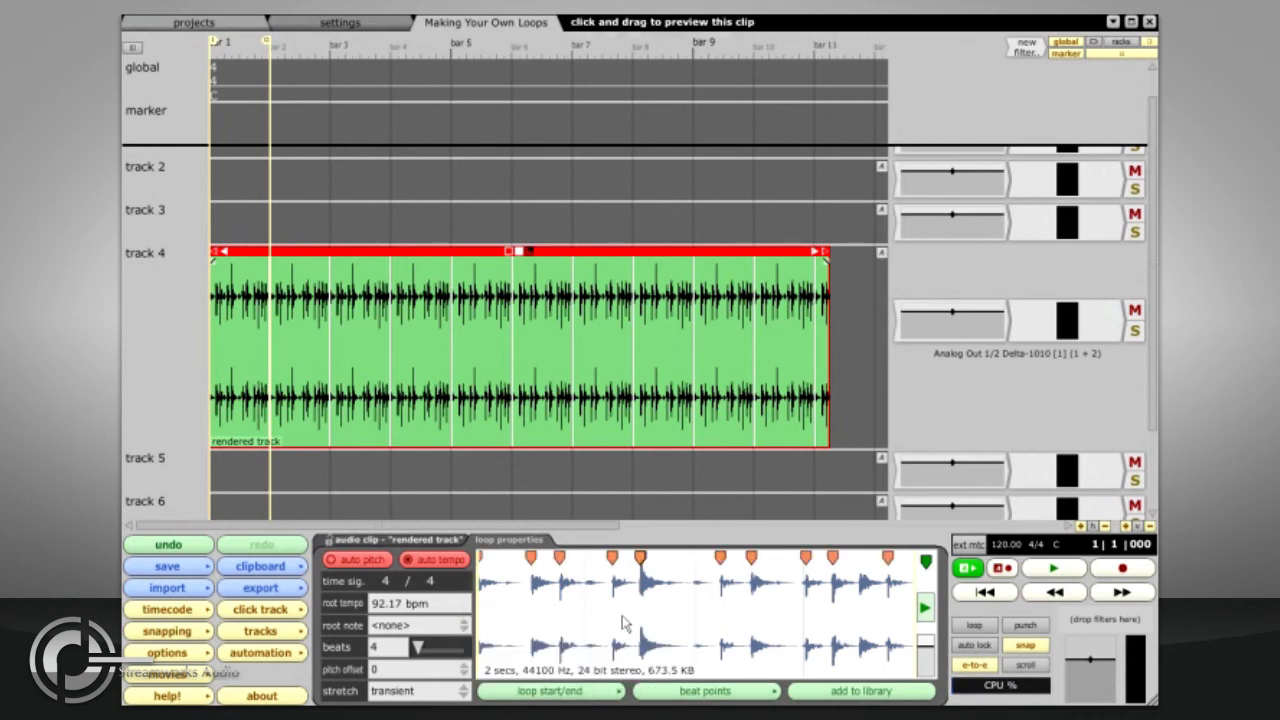
- Try a higher beat sensitivity for the detected beat points and clear all beat points from the loop
click(673, 692)
mouse_move(621, 637)
mouse_down()
mouse_move(597, 640)
mouse_move(648, 641)
mouse_move(638, 635)
mouse_up()
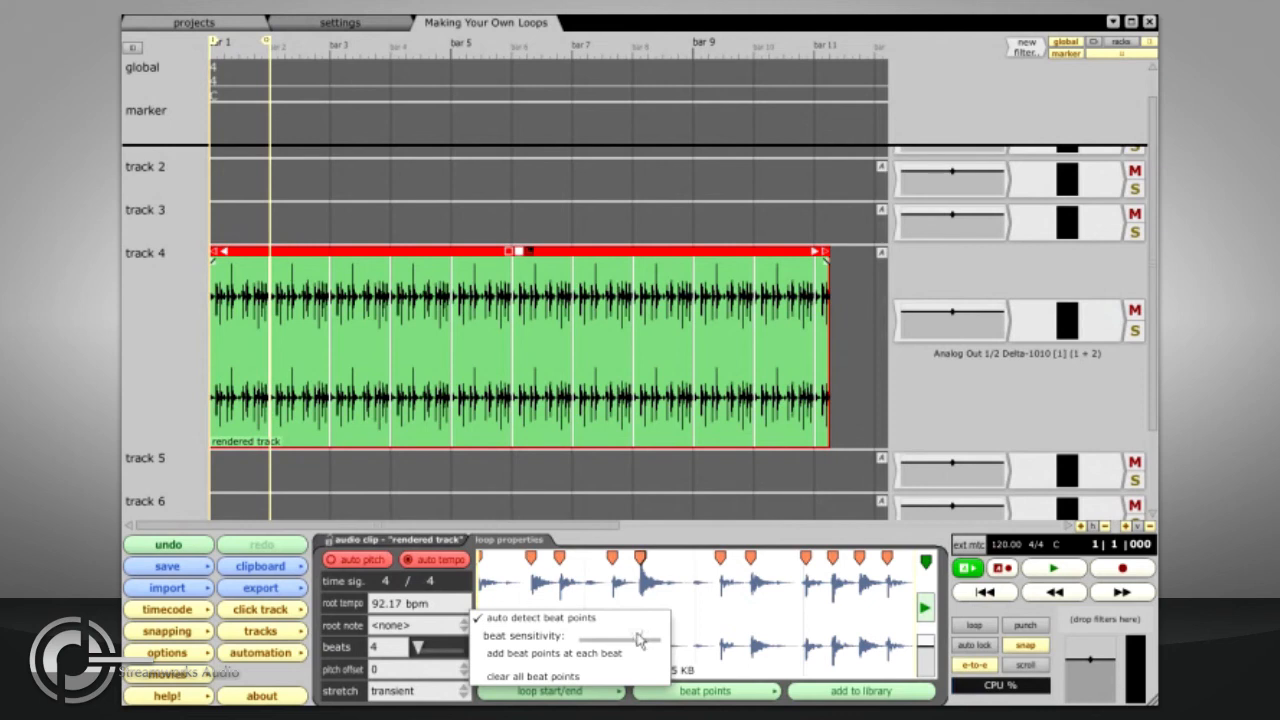
click(664, 678)
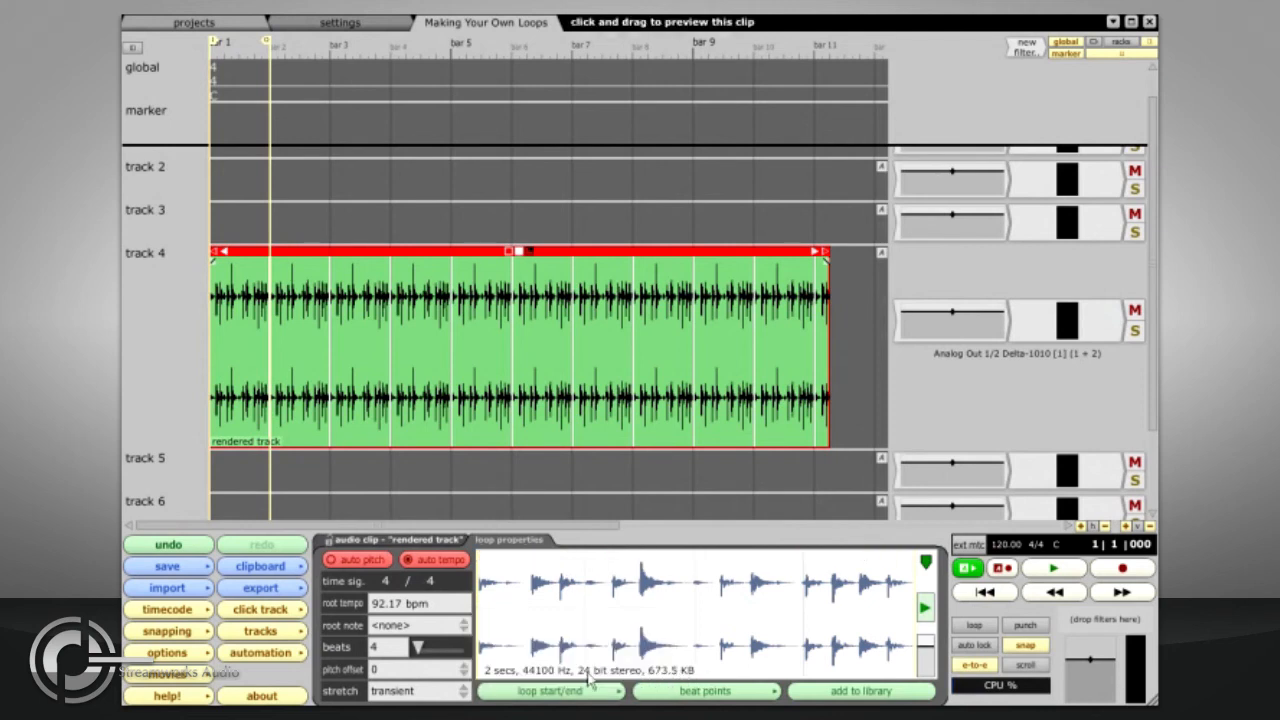
- Set the rendered clip's root note to E
click(440, 626)
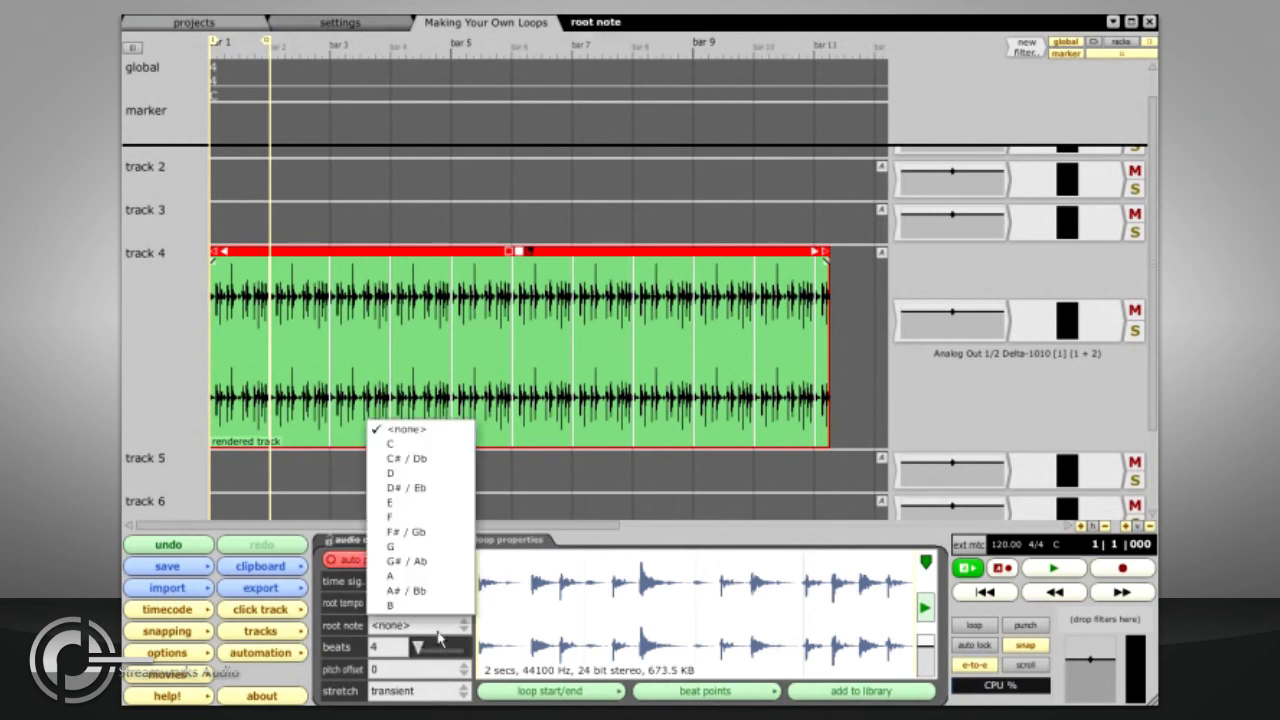
click(413, 503)
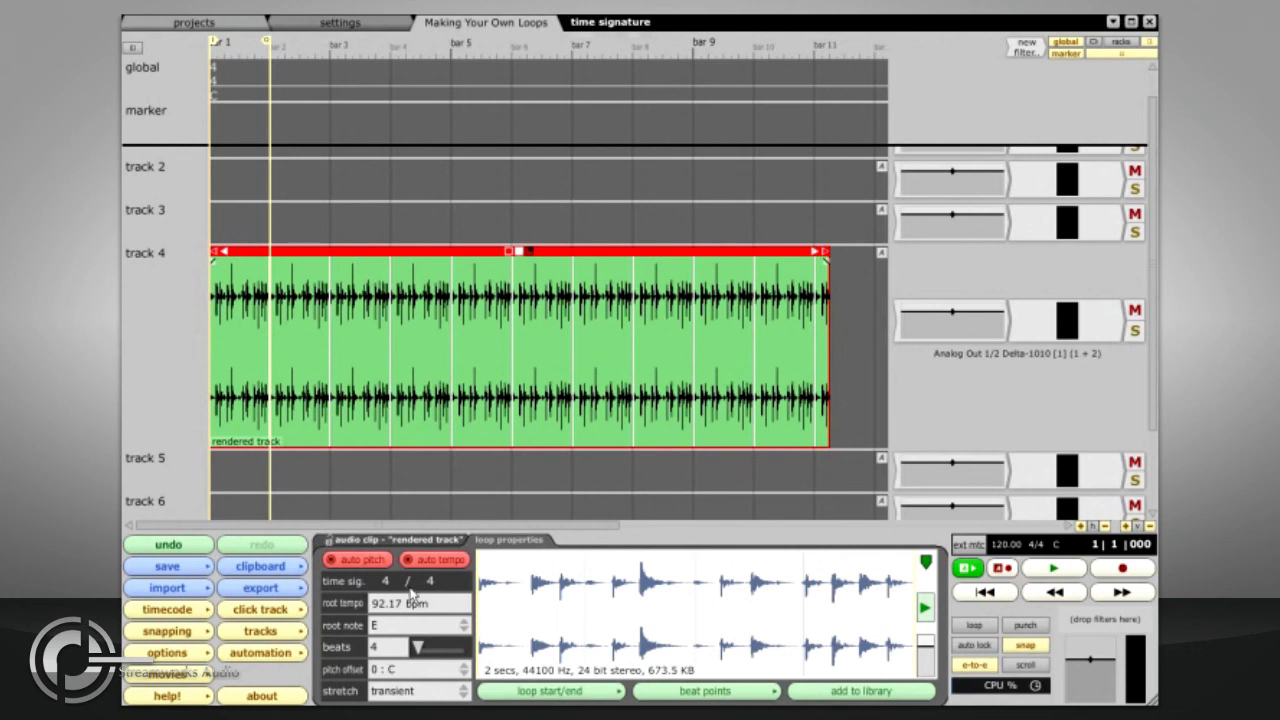
- Add the loop to the library as "Solomon Loop" with the tags drums, rock, acoustic, part and grooving, and the key set to neither
click(895, 697)
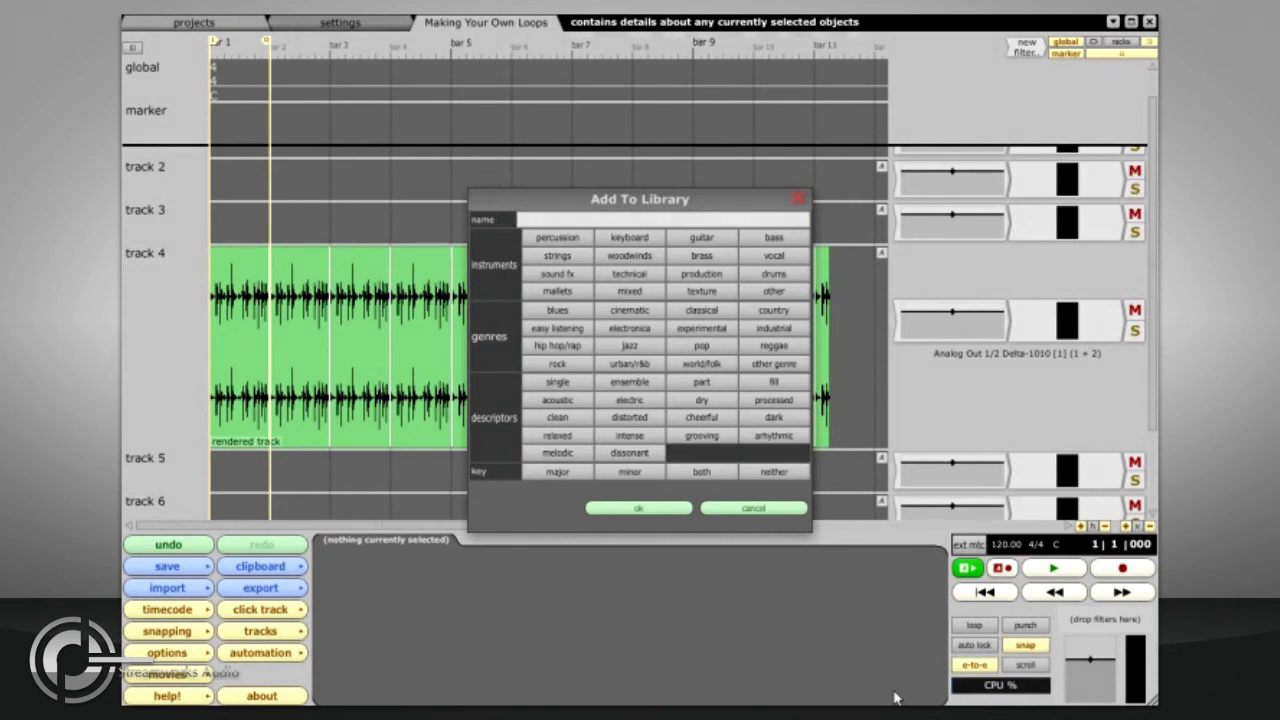
click(760, 218)
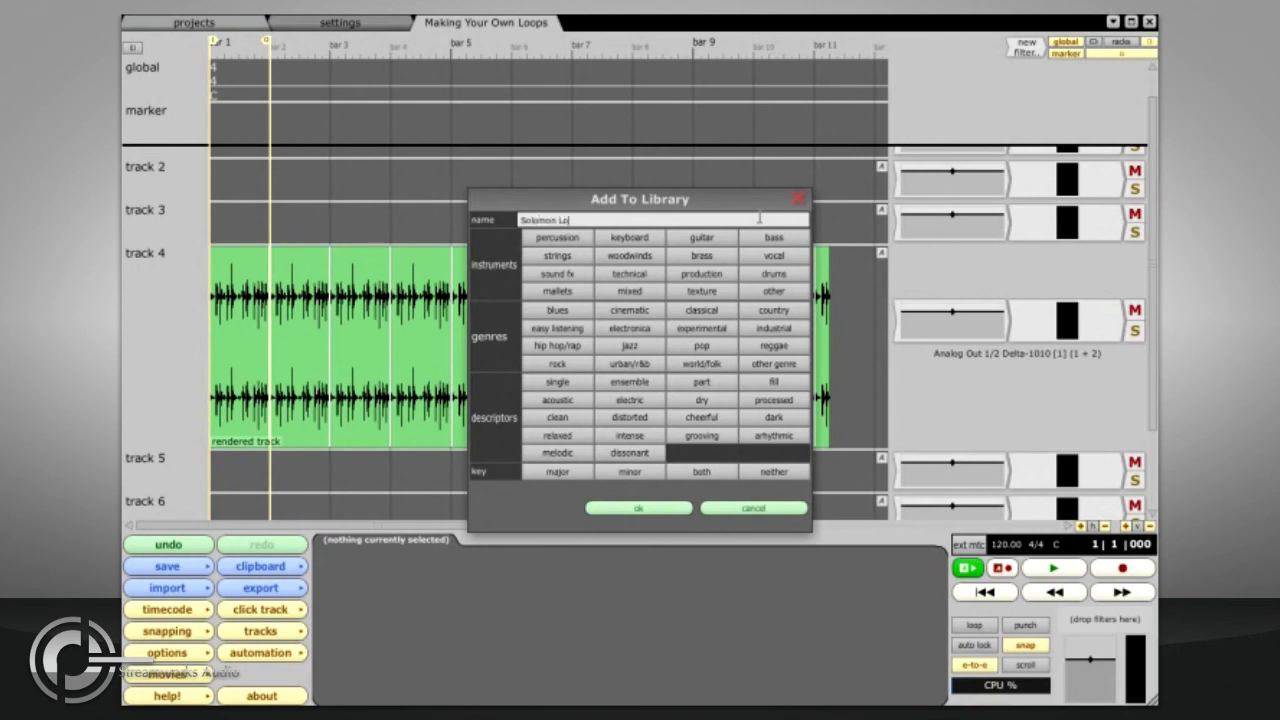
click(775, 277)
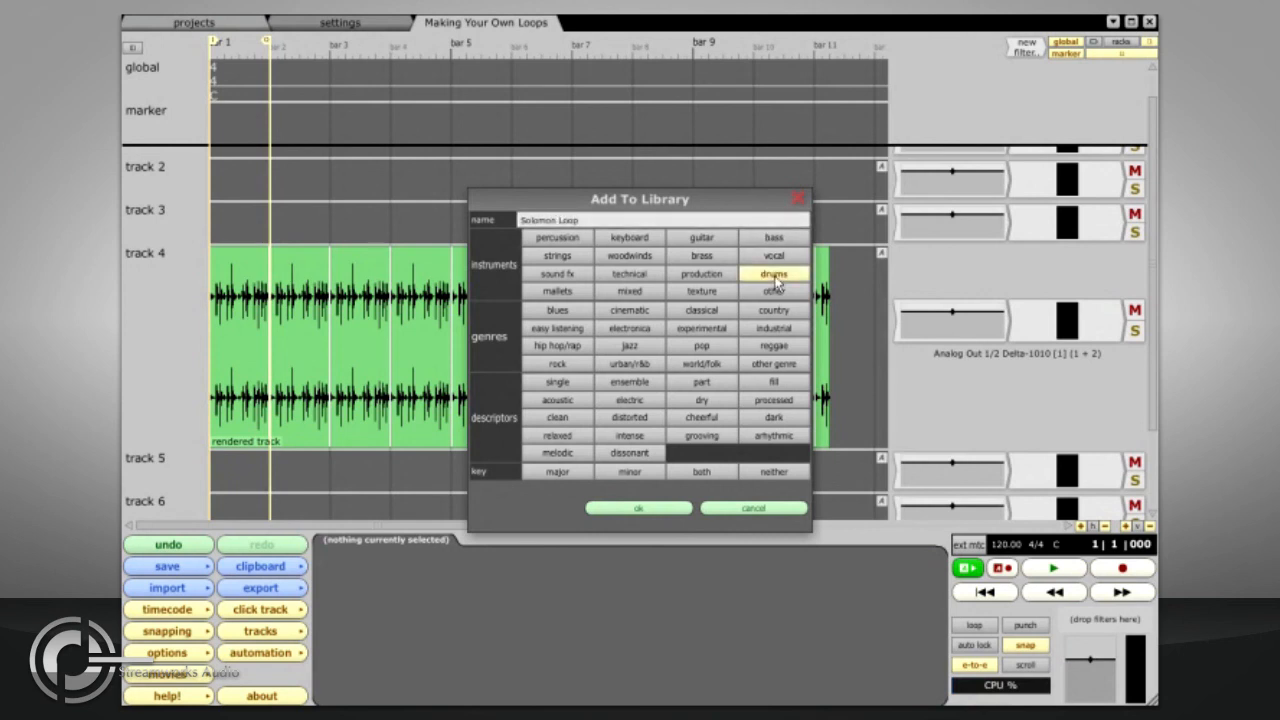
click(576, 368)
click(576, 401)
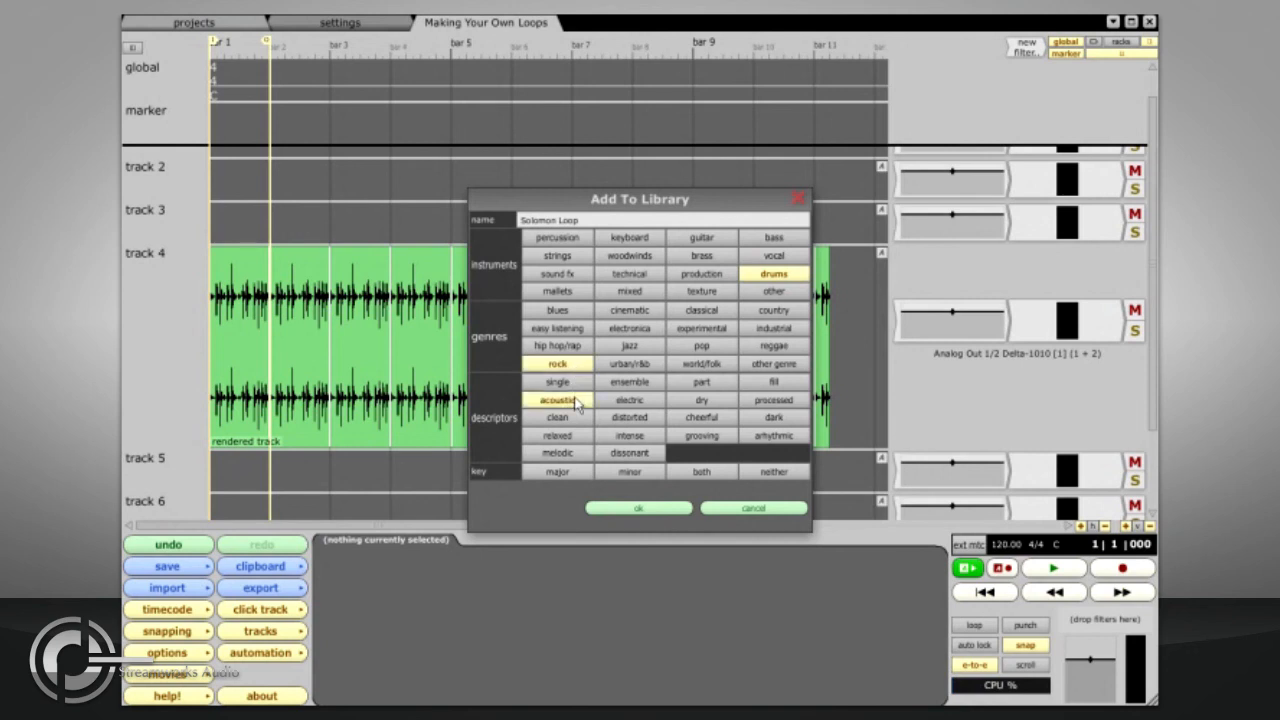
click(689, 386)
click(697, 437)
click(764, 473)
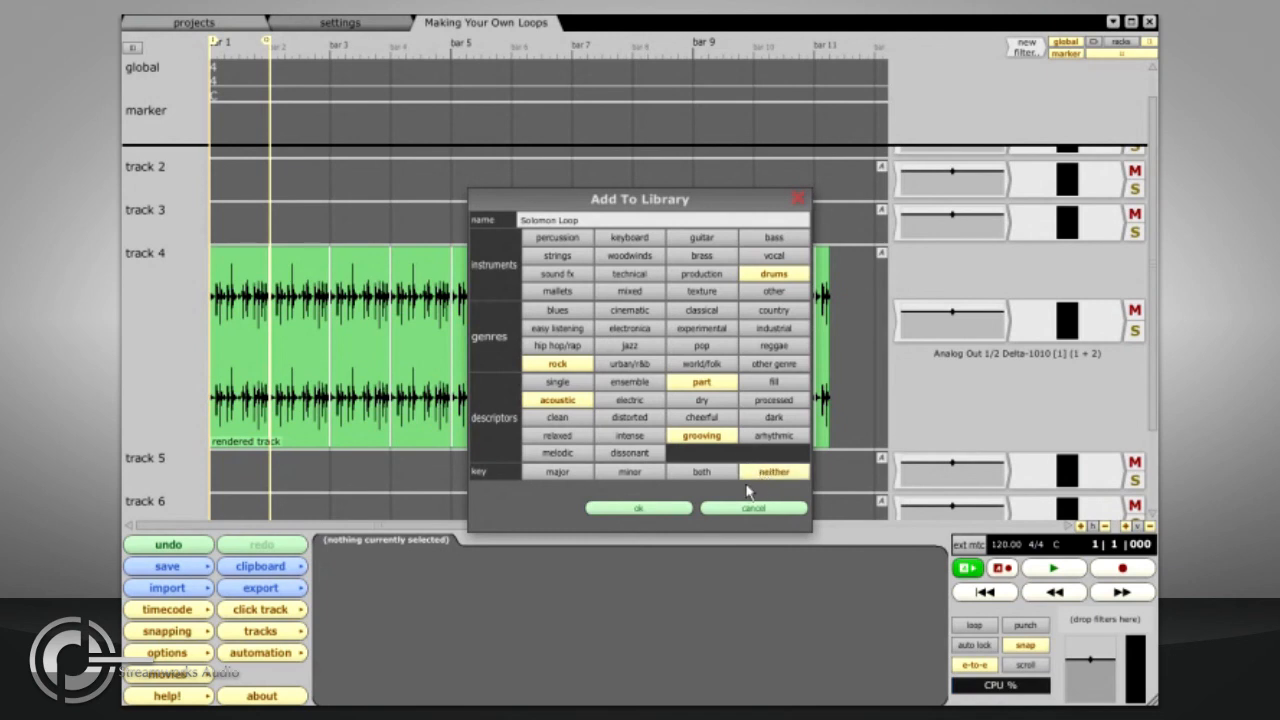
click(663, 509)
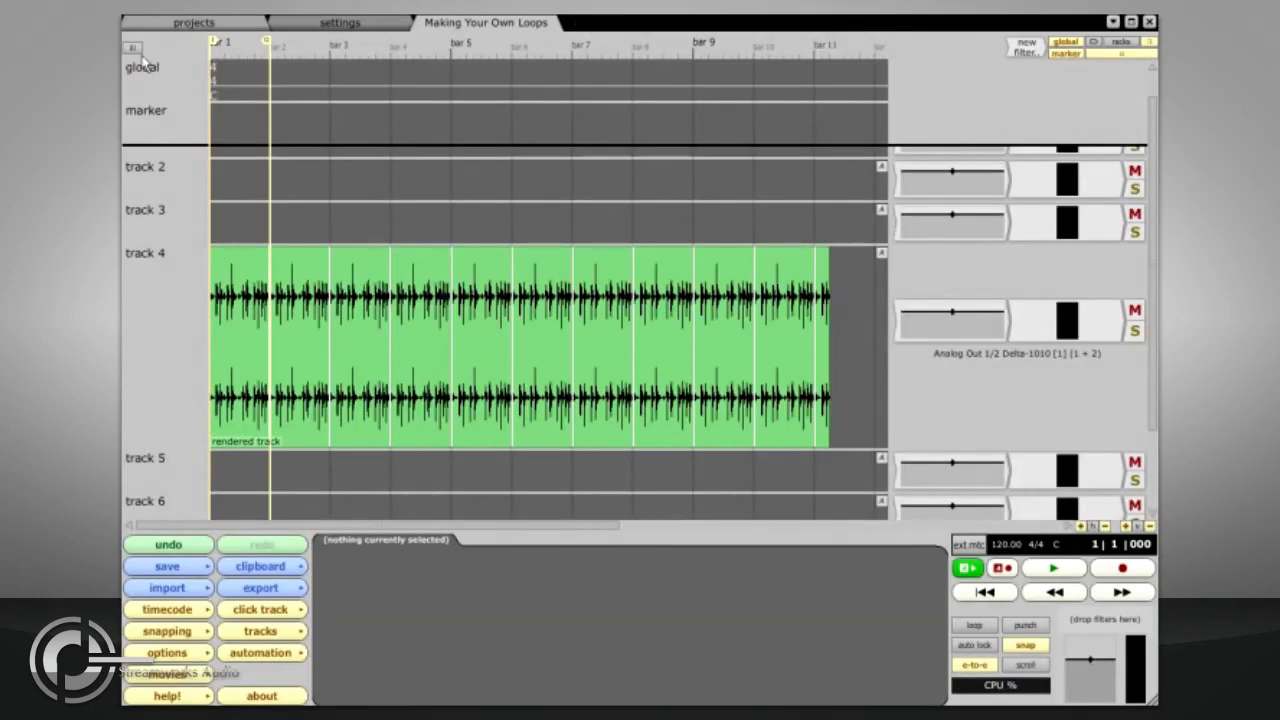
- Filter the loop library by drums and the key neither, and preview Solomon Loop.wav
click(131, 47)
click(255, 109)
click(168, 304)
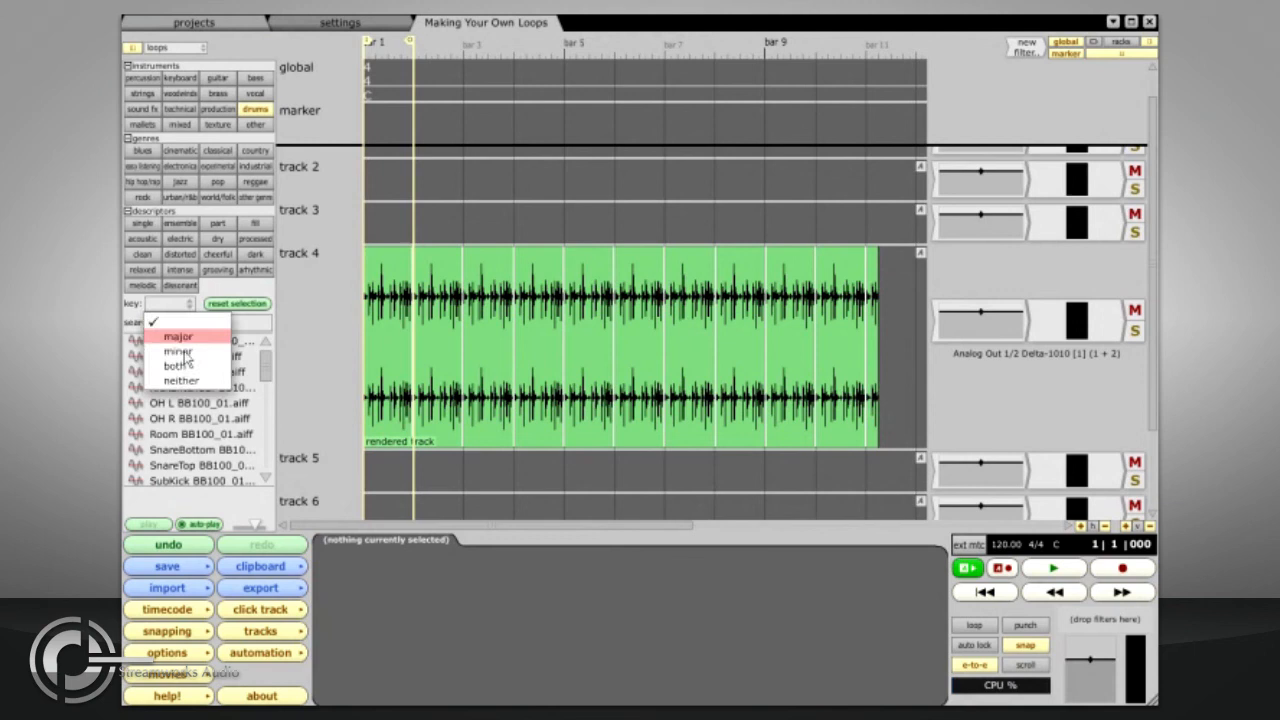
click(180, 382)
click(182, 390)
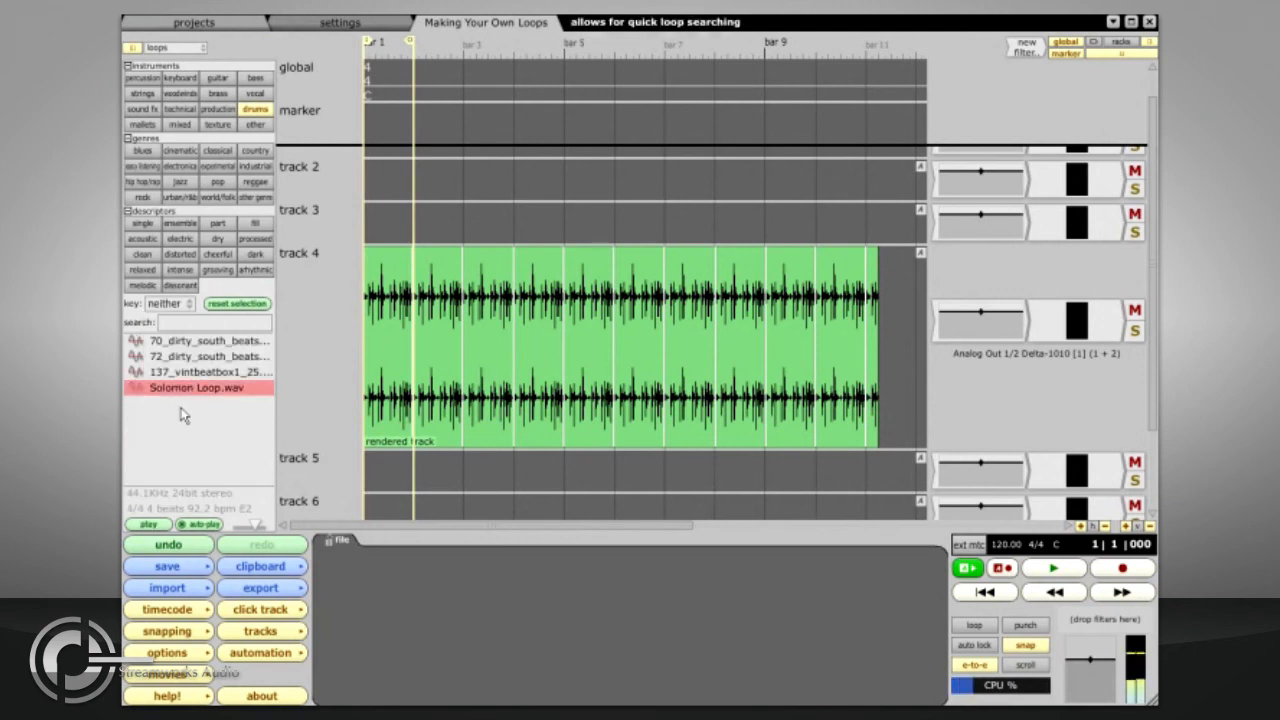
- Open the library tags of Solomon Loop.wav
right_click(183, 393)
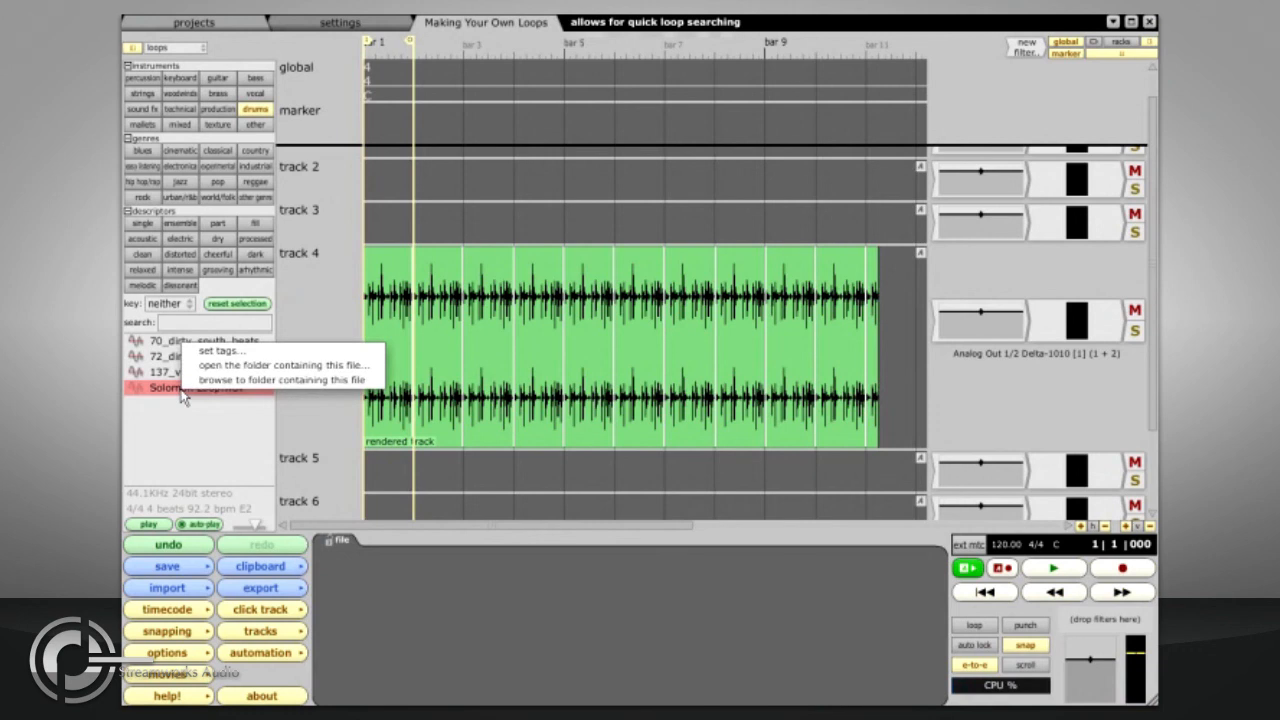
click(216, 350)
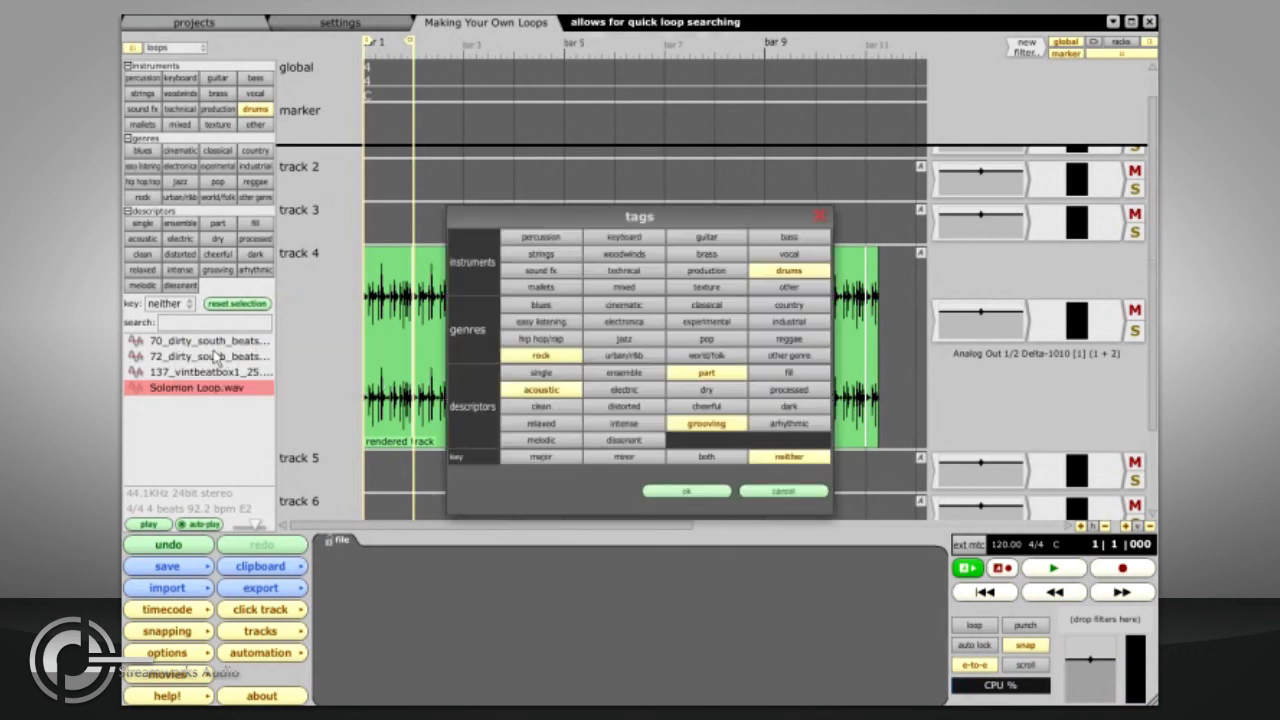